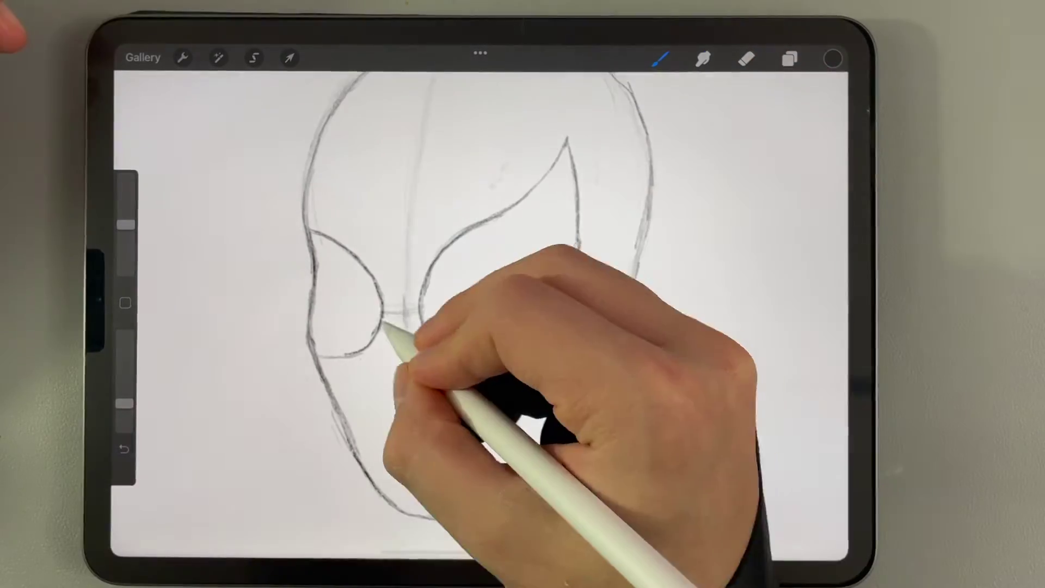
# - Sketch the small bridge linking the two mask eyes and the smaller lens shapes inside the eye outlines
pyautogui.moveTo(390, 326); pyautogui.dragTo(415, 322)
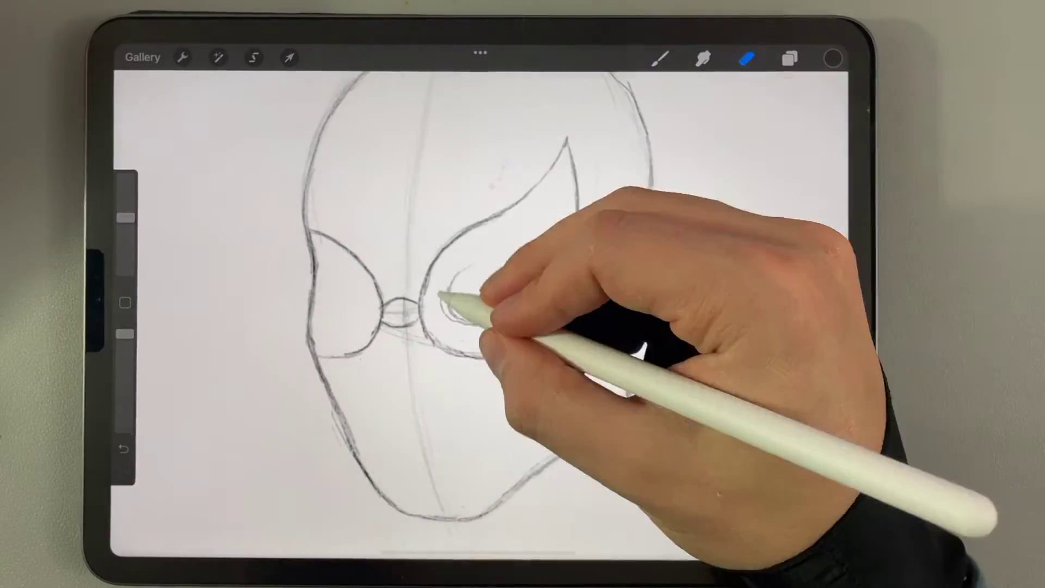
pyautogui.click(289, 57)
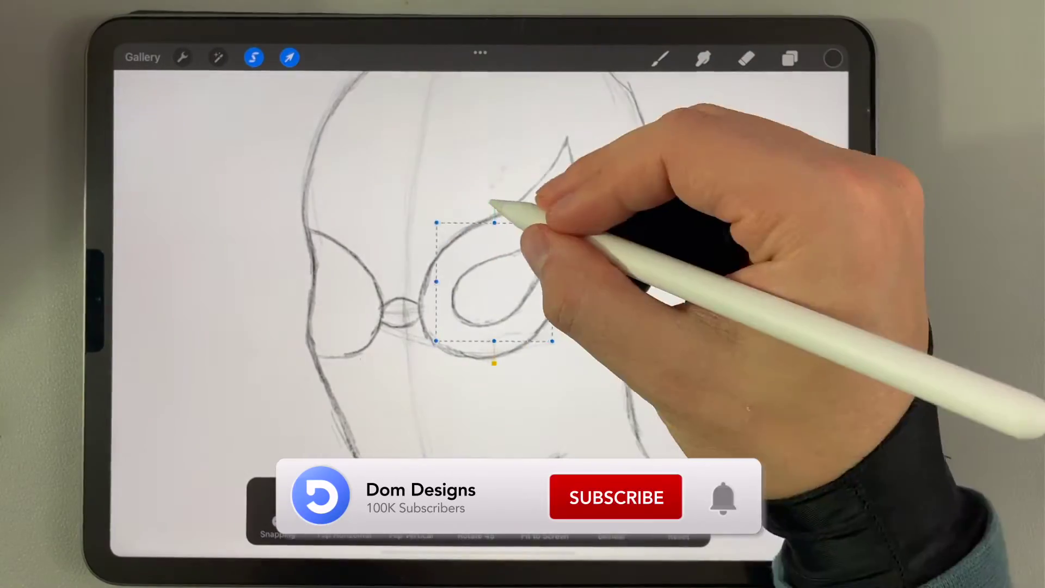
pyautogui.click(659, 58)
pyautogui.moveTo(316, 260); pyautogui.dragTo(313, 335)
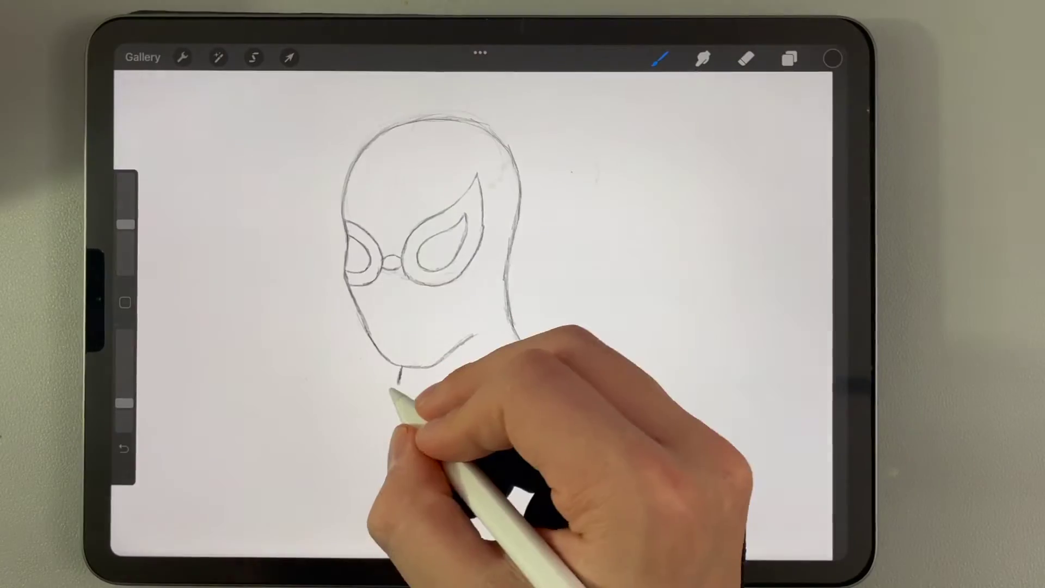
# - Sketch the neck and shoulder lines below the head and the lower edge of the bust
pyautogui.moveTo(395, 385); pyautogui.dragTo(338, 437)
pyautogui.moveTo(508, 299); pyautogui.dragTo(577, 386)
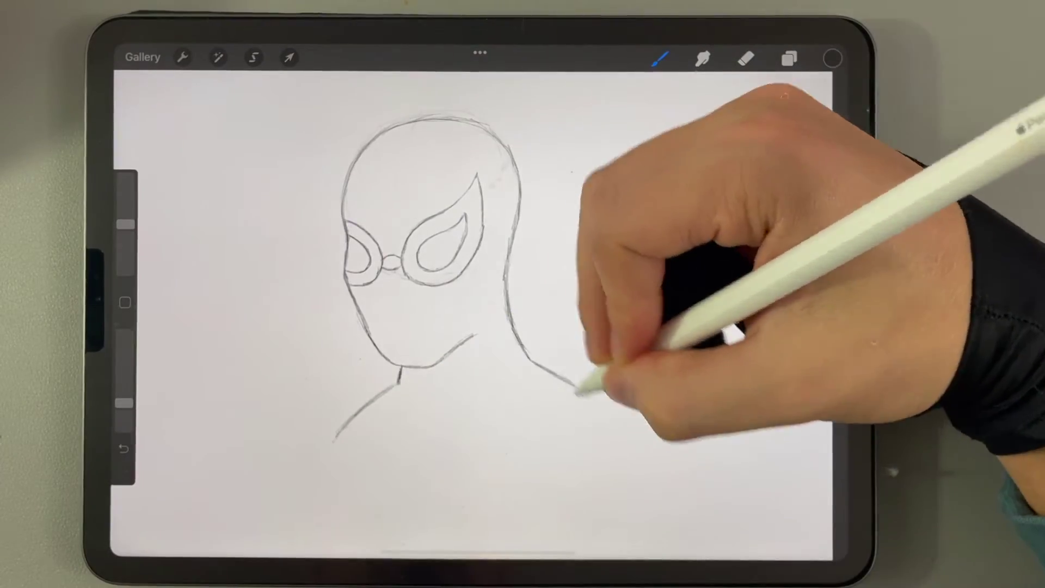
pyautogui.moveTo(343, 462); pyautogui.dragTo(384, 480)
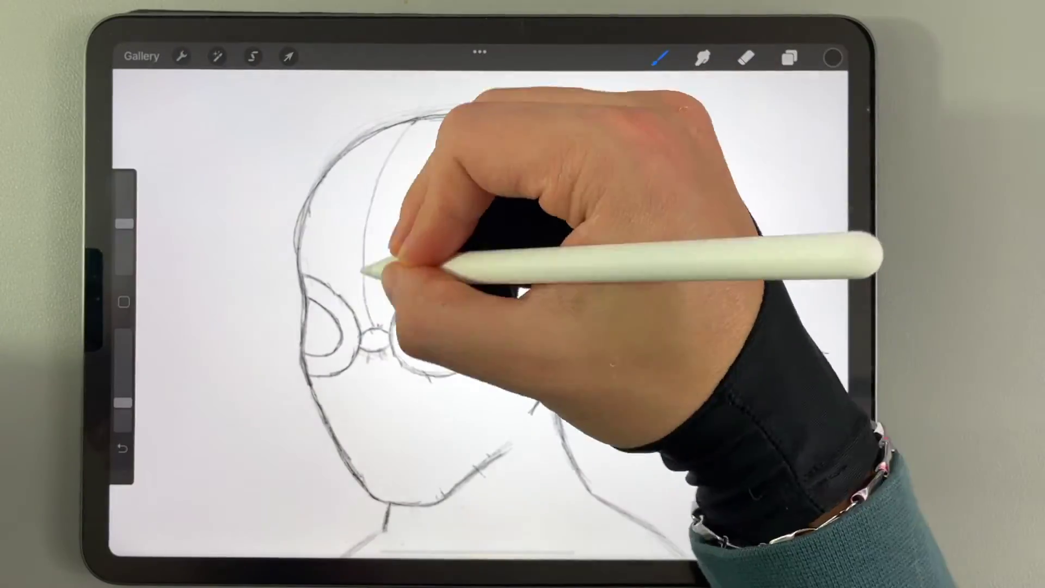
# - Sketch web lines radiating from the bridge between the eyes over the forehead and from the eye across the side of the head
pyautogui.moveTo(506, 130); pyautogui.dragTo(536, 158)
pyautogui.moveTo(380, 321); pyautogui.dragTo(455, 194)
pyautogui.moveTo(330, 285); pyautogui.dragTo(321, 187)
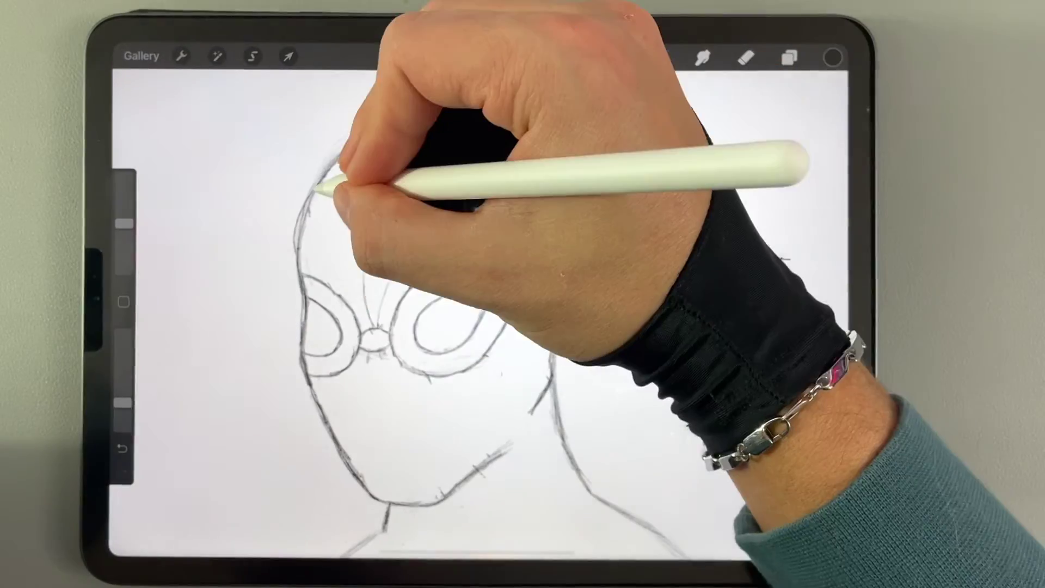
pyautogui.moveTo(517, 243); pyautogui.dragTo(566, 221)
pyautogui.moveTo(514, 299); pyautogui.dragTo(556, 309)
pyautogui.moveTo(486, 354); pyautogui.dragTo(547, 380)
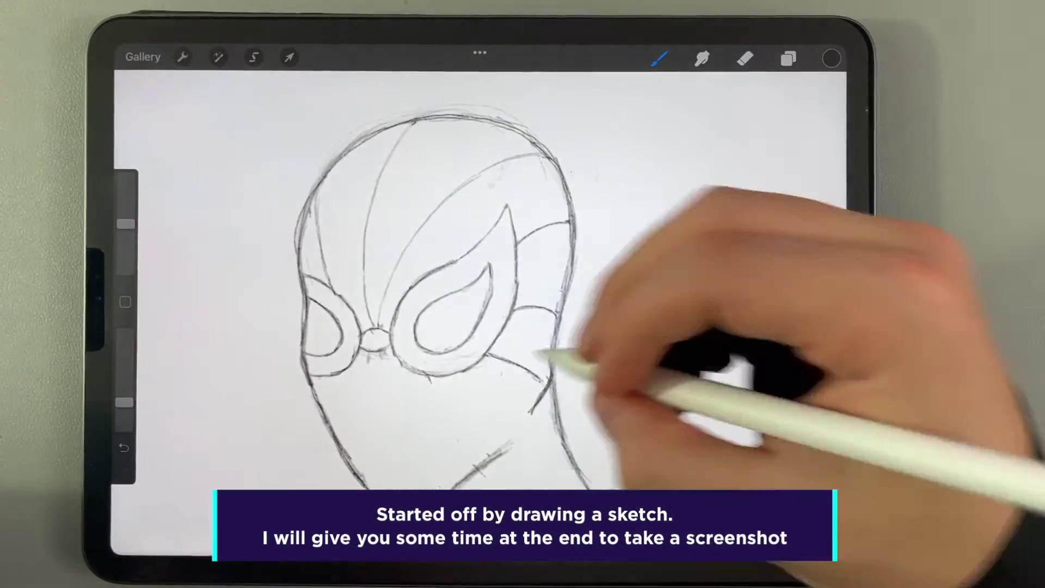
# - Sketch the web lines running from the nose area down the lower face, and the long ones down the neck and chest
pyautogui.moveTo(428, 376); pyautogui.dragTo(489, 455)
pyautogui.moveTo(429, 316)
pyautogui.mouseDown()
pyautogui.moveTo(420, 451)
pyautogui.moveTo(373, 460)
pyautogui.moveTo(386, 443)
pyautogui.mouseUp()
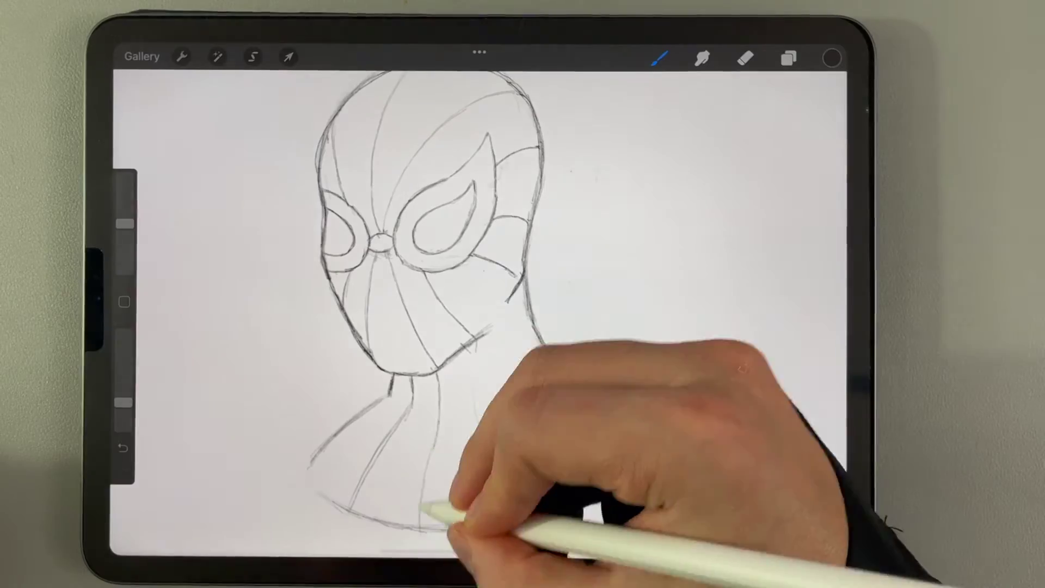
pyautogui.moveTo(422, 506)
pyautogui.mouseDown()
pyautogui.moveTo(477, 361)
pyautogui.moveTo(532, 354)
pyautogui.mouseUp()
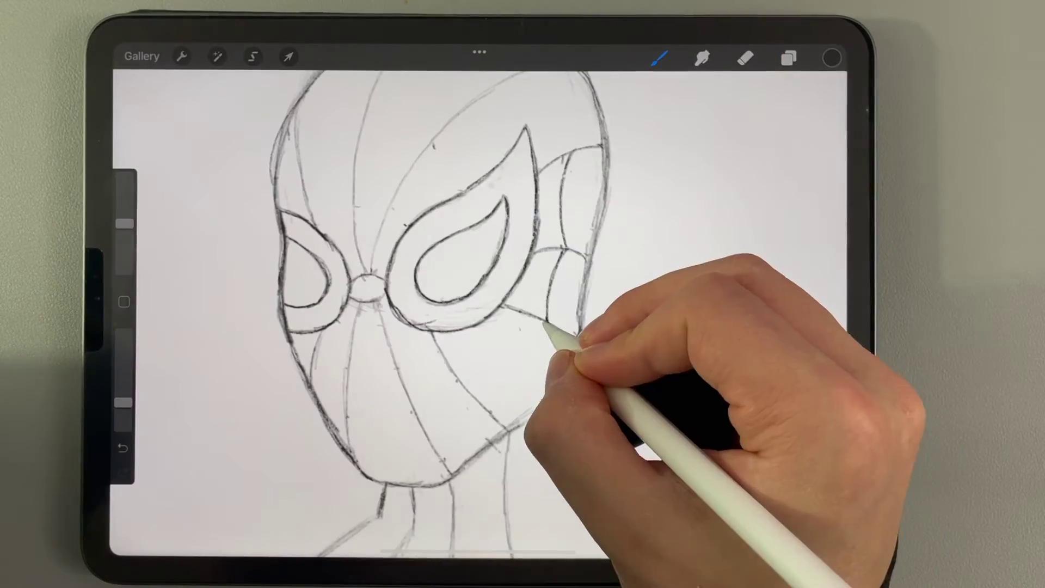
# - Sketch curved cross threads between the radiating web lines on the cheek, side of the head and forehead
pyautogui.moveTo(544, 323); pyautogui.dragTo(524, 380)
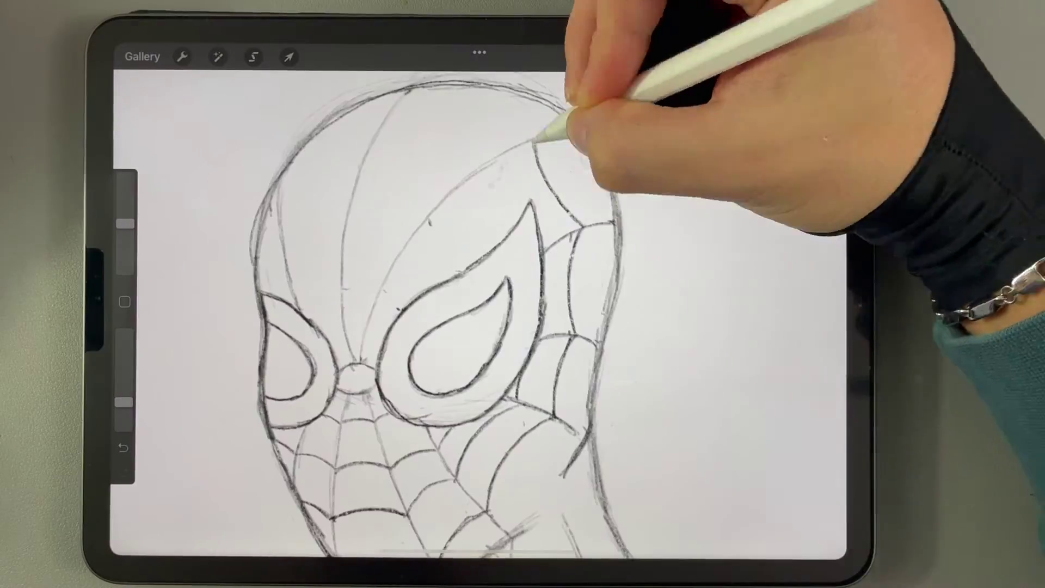
pyautogui.moveTo(533, 141); pyautogui.dragTo(474, 213)
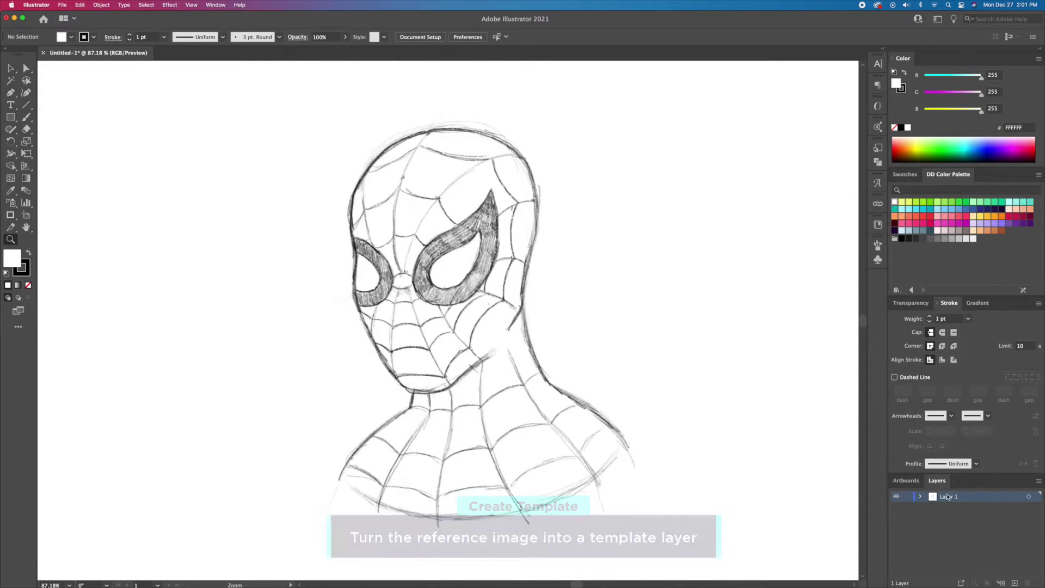
# - In Illustrator, rename the sketch's layer Reference and make it a template layer with images dimmed to 50%
pyautogui.doubleClick(932, 507)
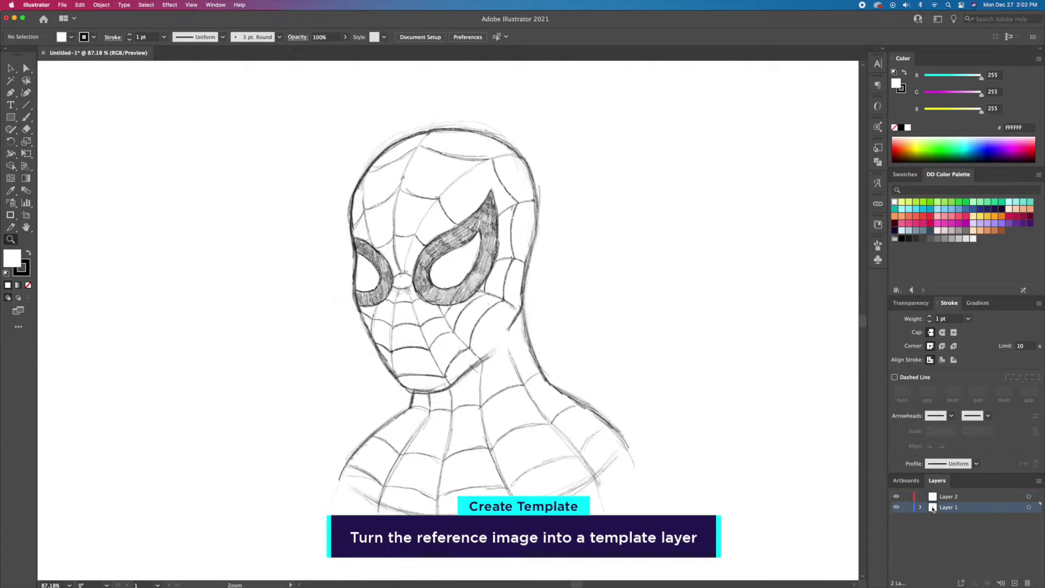
pyautogui.write('Refere')
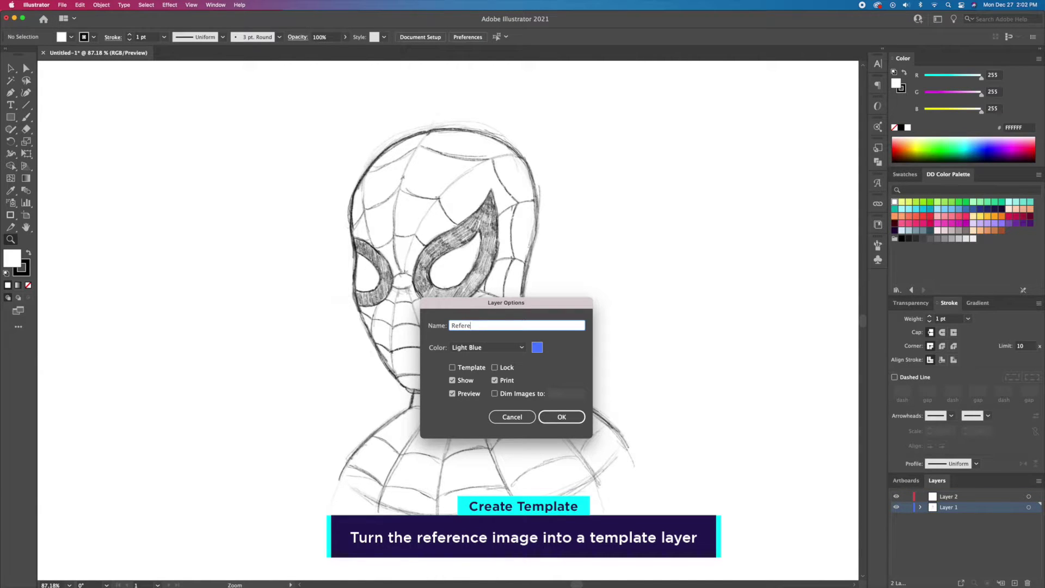
pyautogui.write('nce')
pyautogui.click(452, 368)
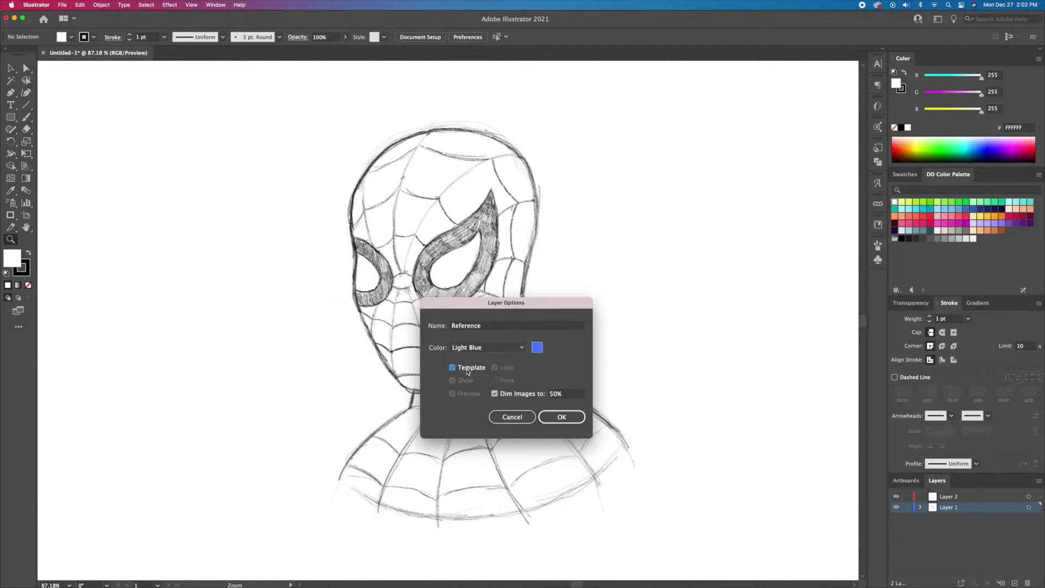
pyautogui.click(559, 416)
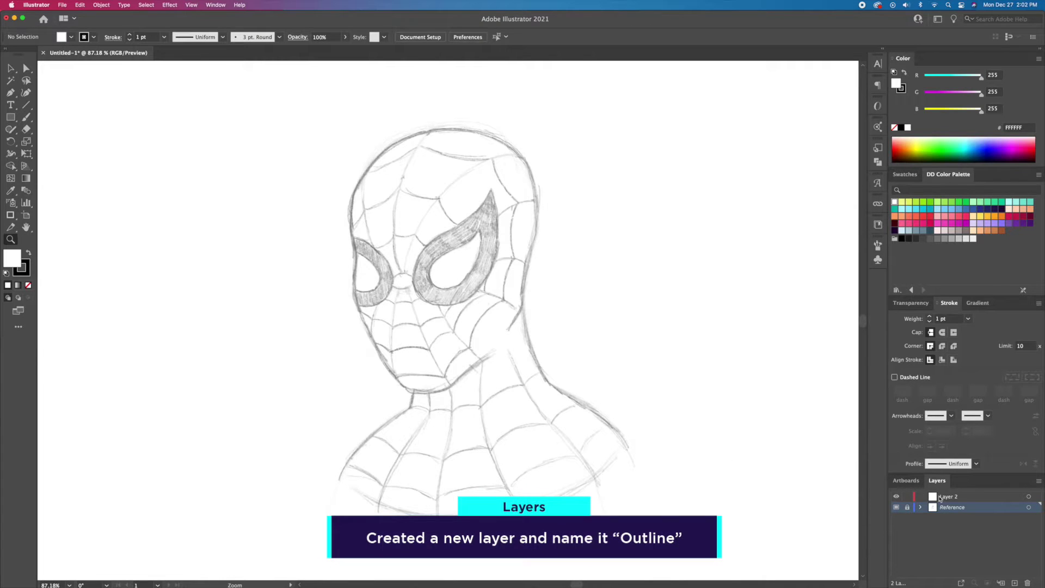
# - Rename the empty layer above the template as Outline
pyautogui.doubleClick(939, 496)
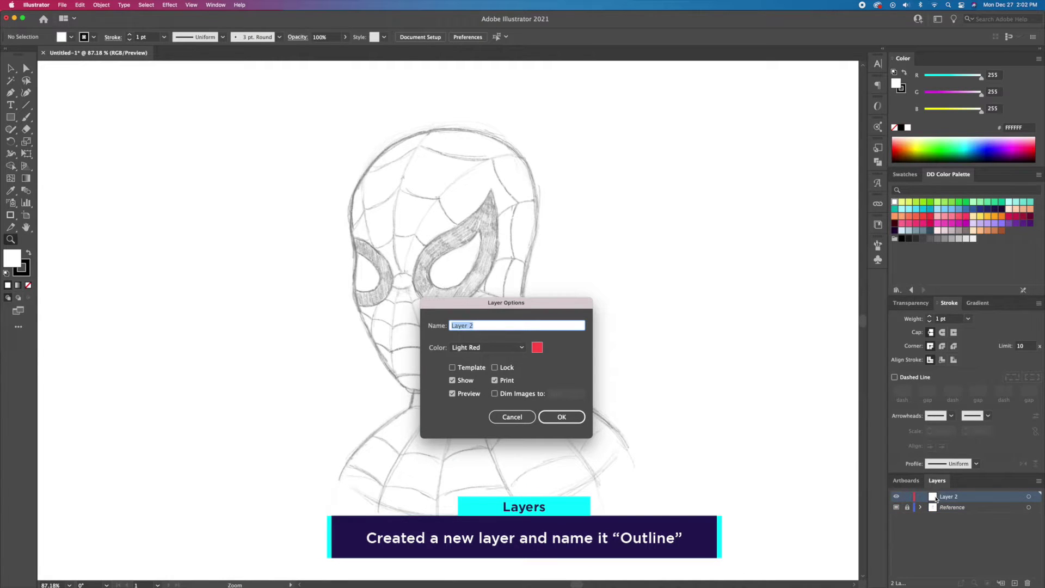
pyautogui.write('Outline')
pyautogui.press('Return')
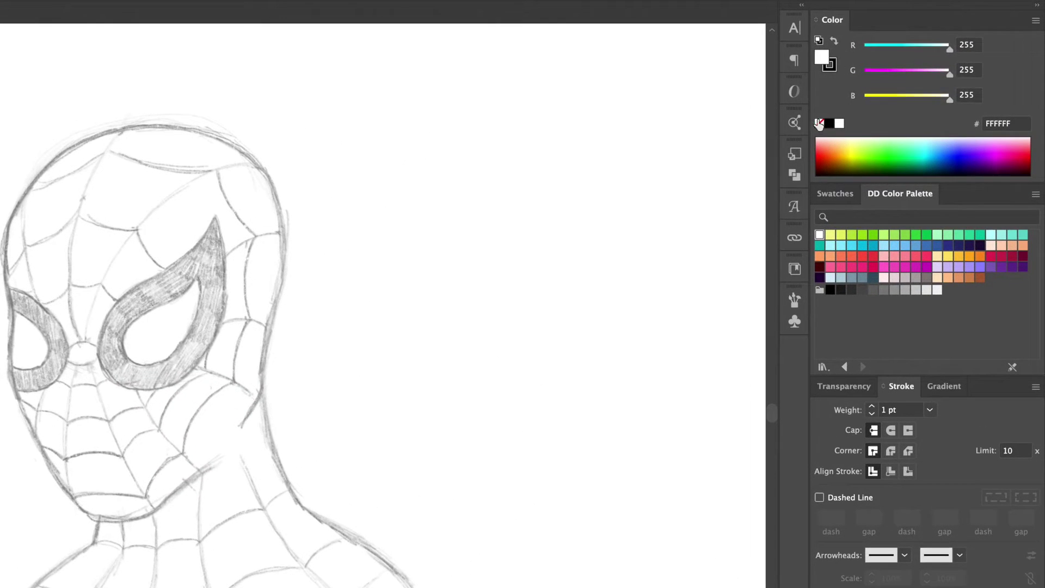
# - Set the fill to none and the stroke to the dark maroon colour 47001D
pyautogui.click(819, 124)
pyautogui.click(831, 66)
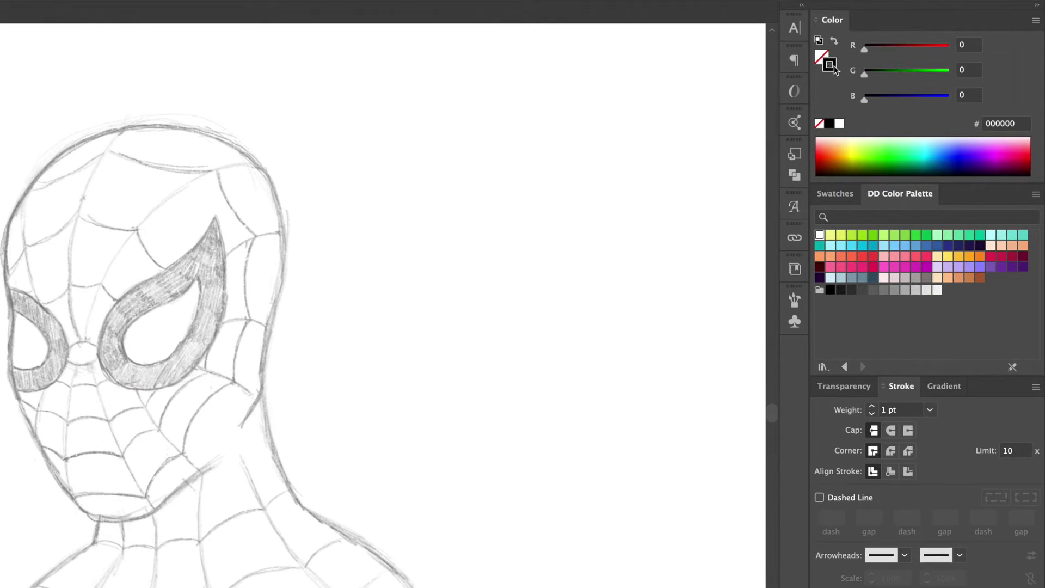
pyautogui.click(819, 277)
pyautogui.click(1022, 255)
pyautogui.doubleClick(834, 69)
pyautogui.moveTo(676, 267); pyautogui.dragTo(695, 305)
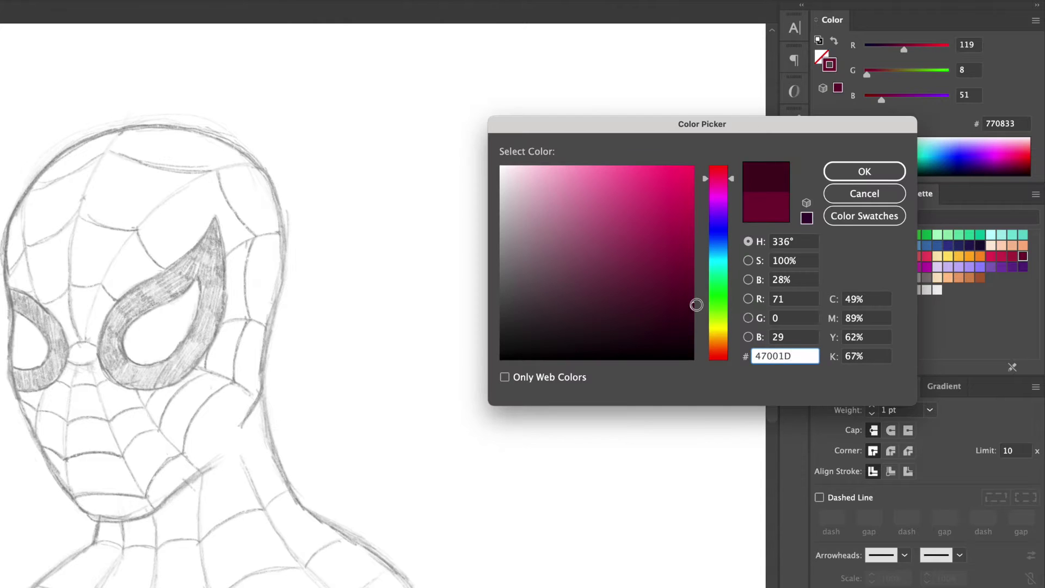
pyautogui.click(849, 171)
# - Give the stroke round caps and round corners, and set its weight to 8 pt
pyautogui.click(890, 430)
pyautogui.click(890, 450)
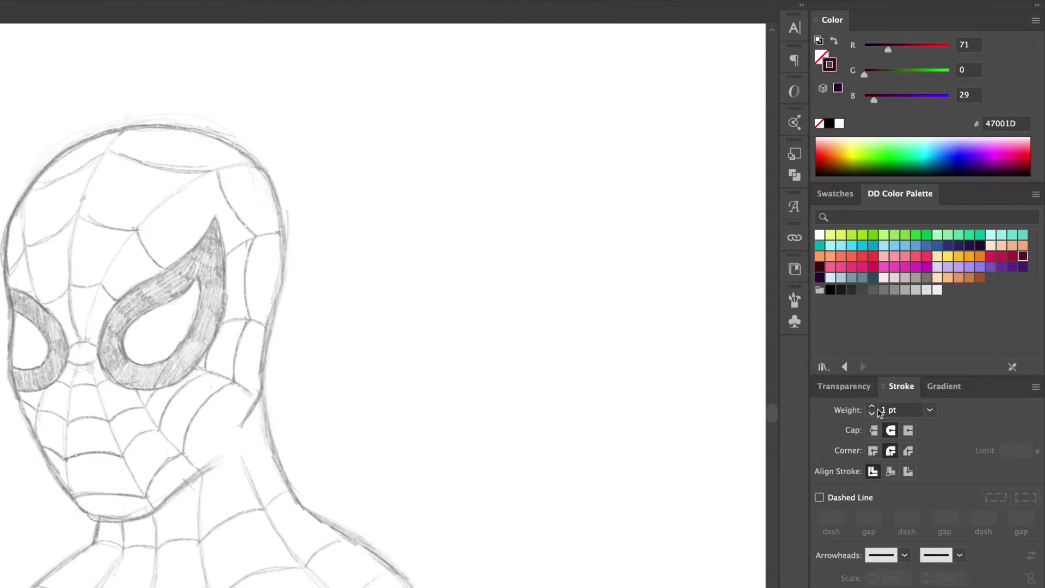
pyautogui.keyDown('shift'); pyautogui.click(871, 406); pyautogui.keyUp('shift')
pyautogui.click(873, 411)
pyautogui.click(873, 411)
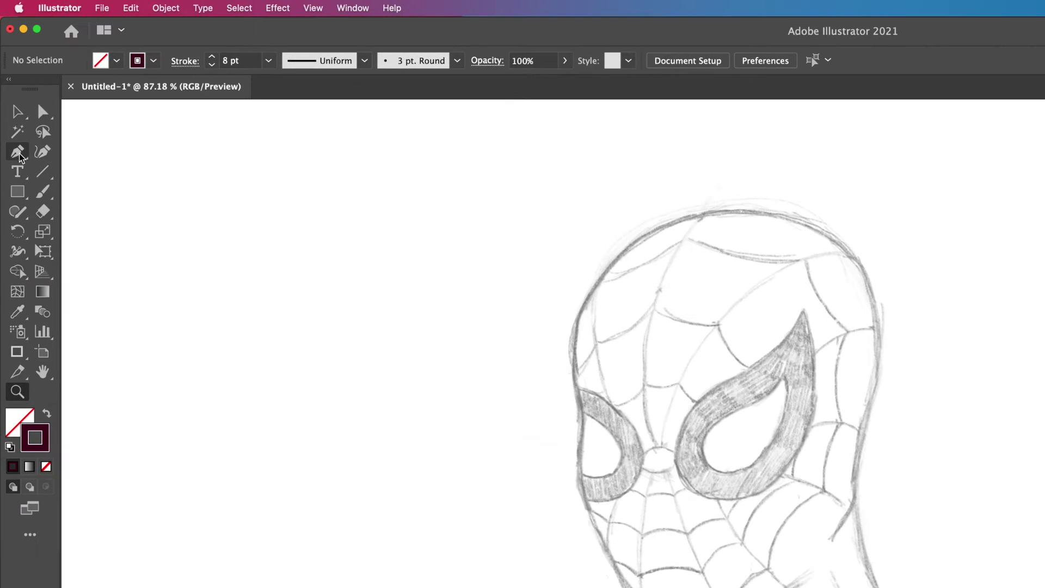
# - Trace the back of the head, neck and rear shoulder with the Pen tool, starting from the crown
pyautogui.click(19, 157)
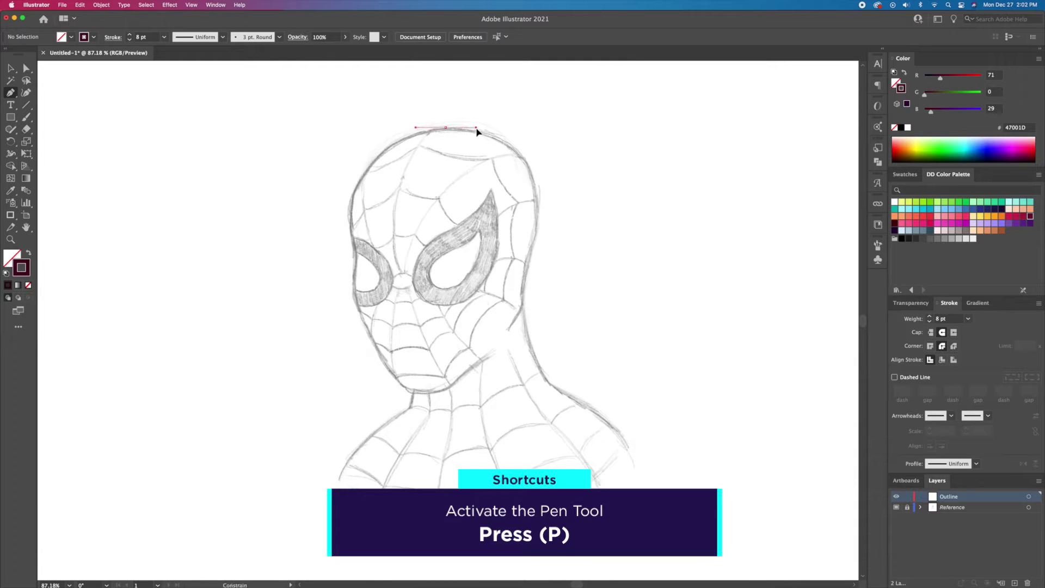
pyautogui.moveTo(479, 129); pyautogui.dragTo(479, 127)
pyautogui.moveTo(537, 200); pyautogui.dragTo(540, 258)
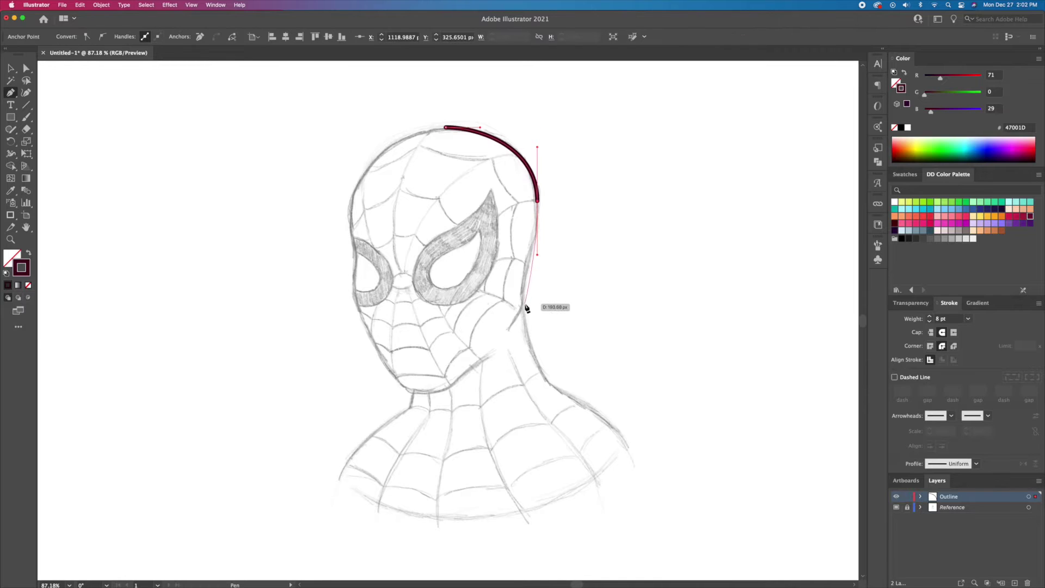
pyautogui.moveTo(523, 314); pyautogui.dragTo(530, 350)
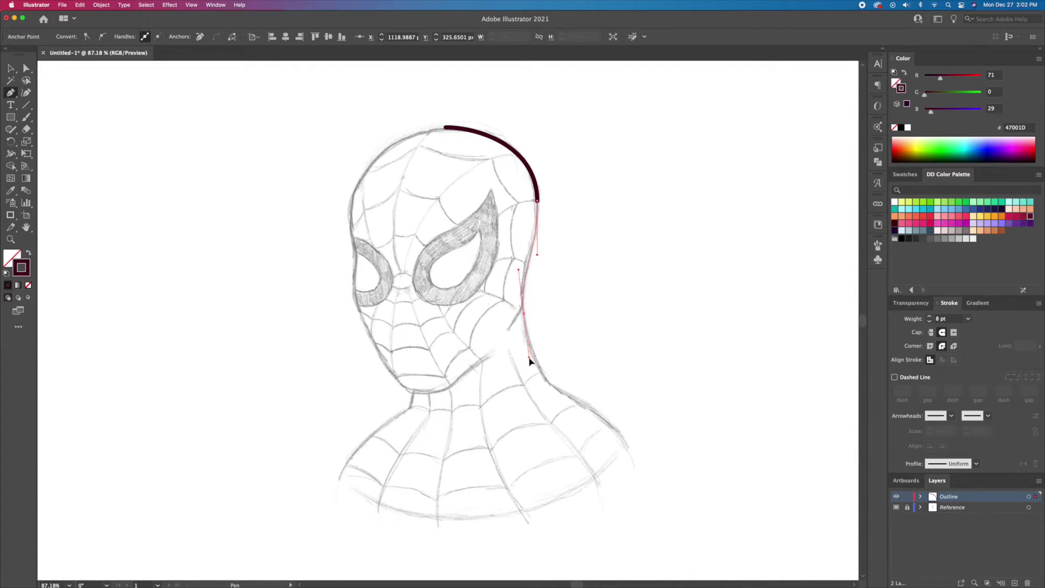
pyautogui.moveTo(530, 364); pyautogui.dragTo(567, 399)
pyautogui.moveTo(633, 461); pyautogui.dragTo(657, 507)
# - Set the stroke weight of the traced head and shoulder path to 10 pt
pyautogui.press('v')
pyautogui.click(694, 394)
pyautogui.click(536, 227)
pyautogui.click(928, 316)
pyautogui.click(929, 316)
pyautogui.click(761, 274)
# - Continue the outline with the Pen tool from the crown down the forehead and face, around the chin and along the jawline
pyautogui.press('p')
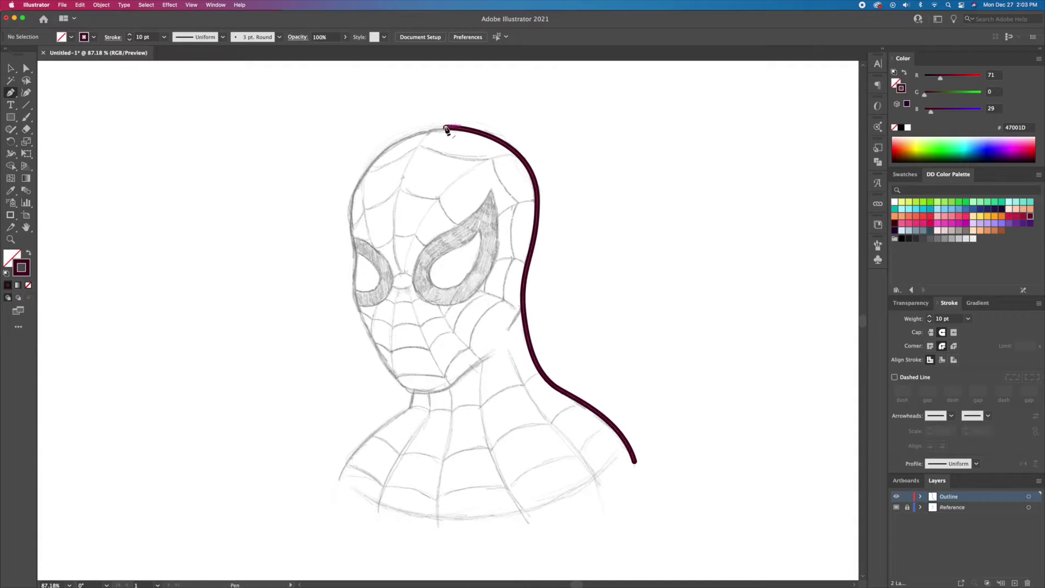
pyautogui.click(445, 127)
pyautogui.moveTo(356, 186); pyautogui.dragTo(346, 211)
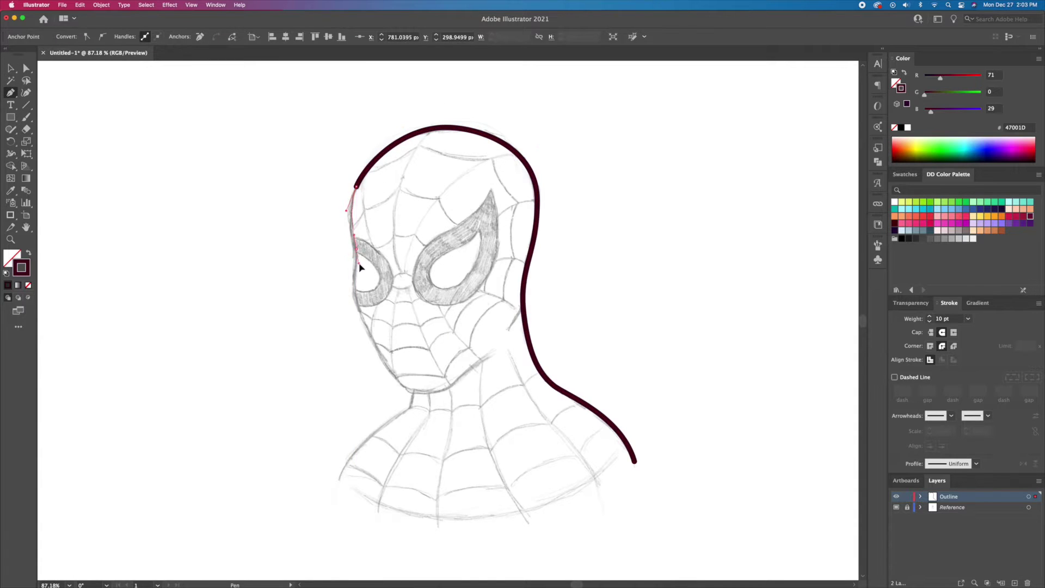
pyautogui.moveTo(356, 255); pyautogui.dragTo(361, 273)
pyautogui.click(366, 330)
pyautogui.moveTo(409, 390); pyautogui.dragTo(505, 344)
pyautogui.keyDown('super'); pyautogui.click(479, 415); pyautogui.keyUp('super')
pyautogui.press('a')
pyautogui.click(356, 257)
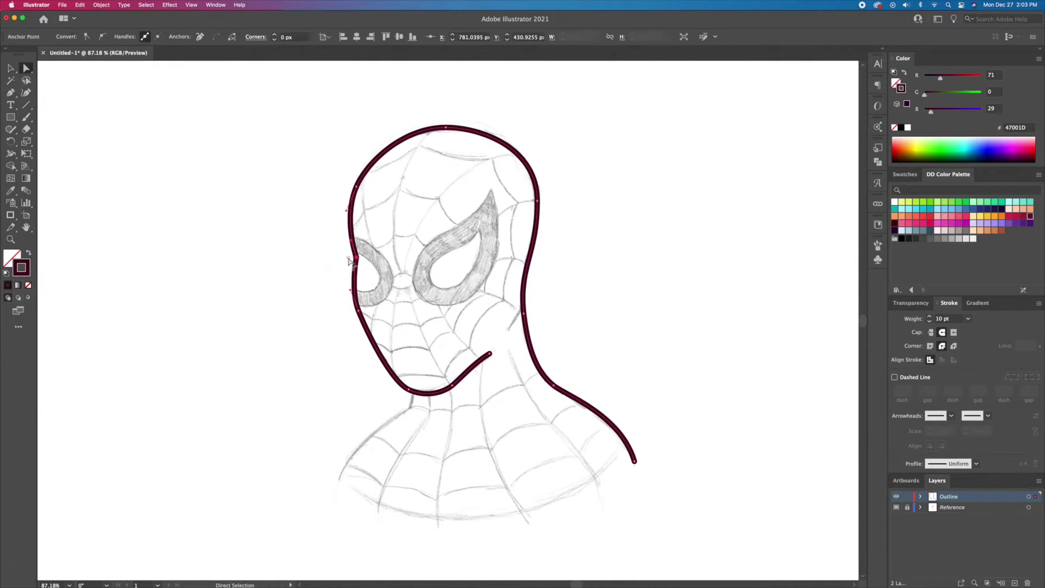
pyautogui.click(278, 281)
pyautogui.press('v')
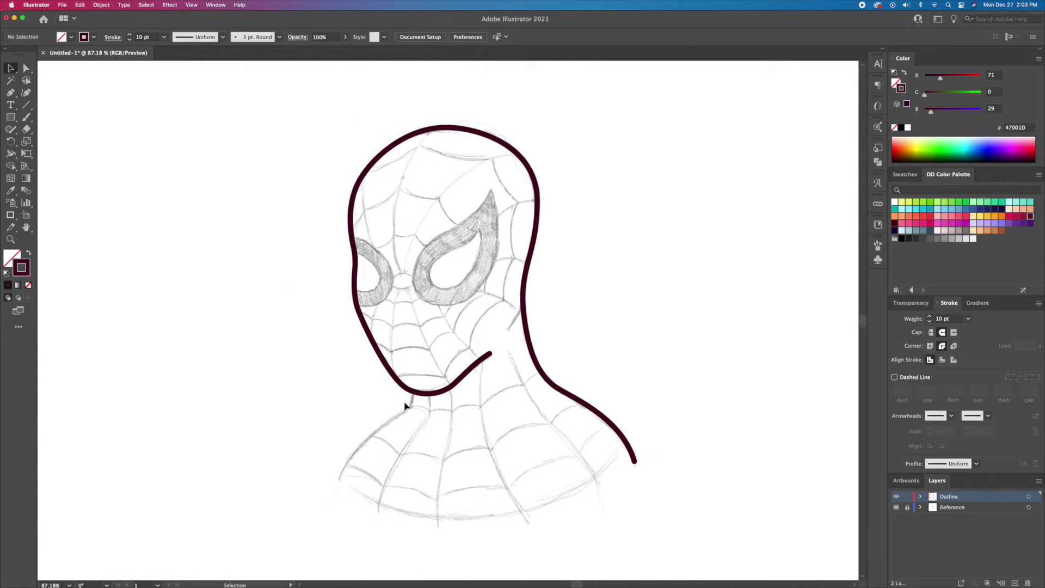
# - Draw the short, slightly curved front neck line down from the chin with the Pen tool
pyautogui.press('p')
pyautogui.moveTo(413, 391); pyautogui.dragTo(411, 407)
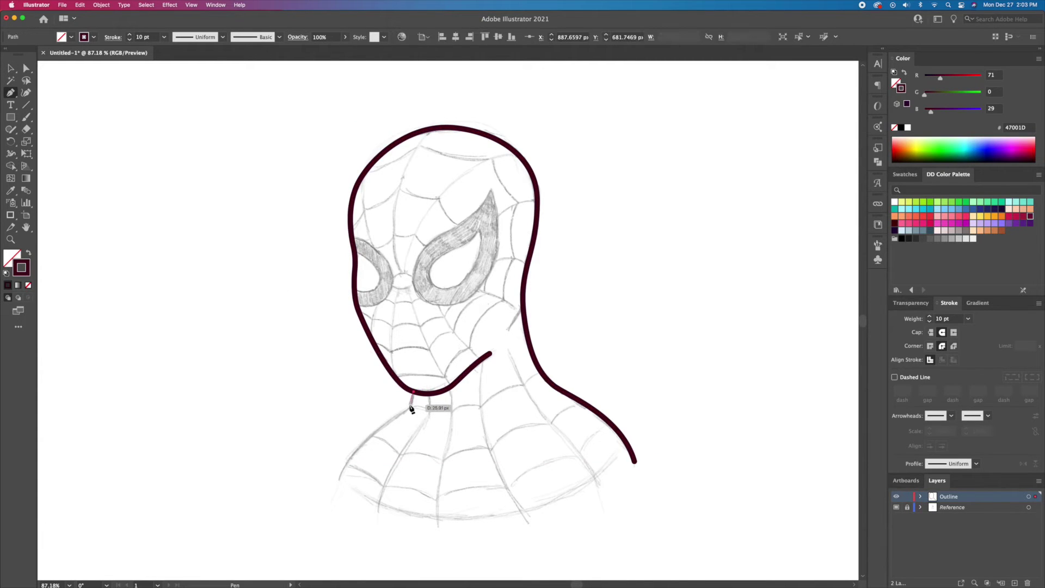
pyautogui.moveTo(406, 424); pyautogui.dragTo(421, 380)
pyautogui.press('v')
pyautogui.click(431, 436)
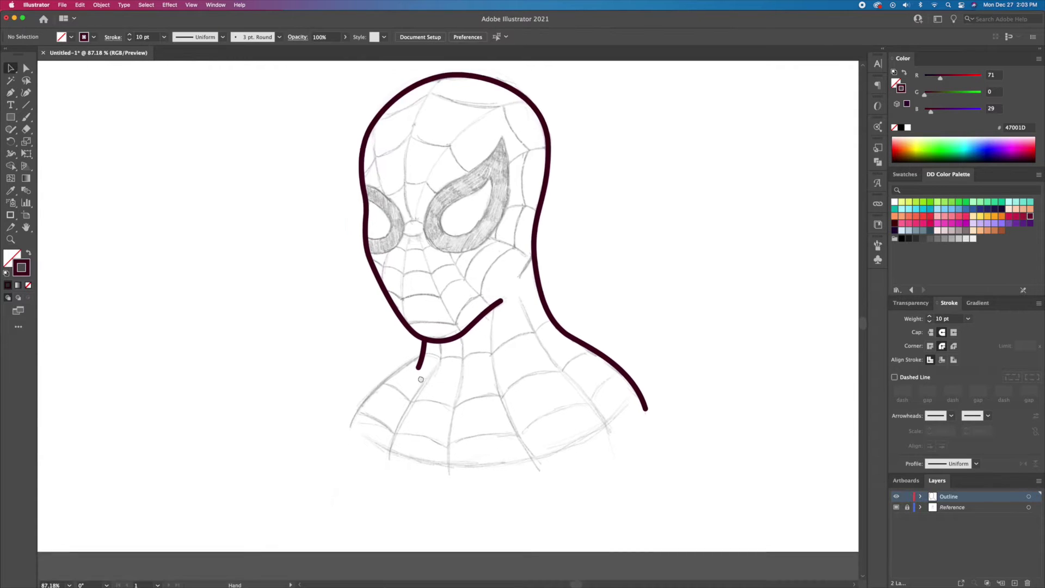
# - Draw the front shoulder line from the neck to the shoulder's lower end and bend it with the Curvature tool to match the sketch
pyautogui.scroll(3, 385, 392)
pyautogui.press('p')
pyautogui.click(445, 330)
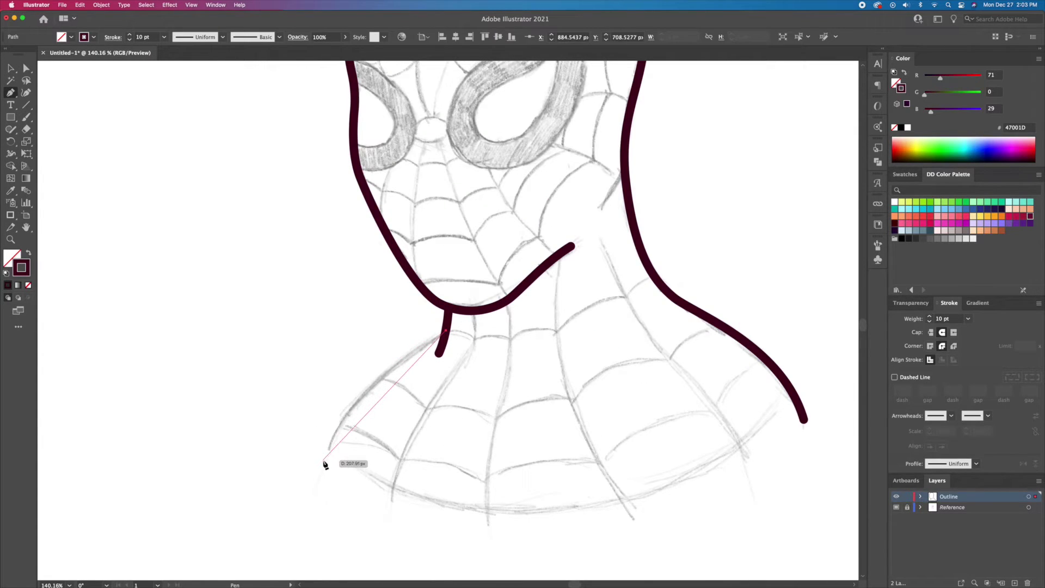
pyautogui.click(323, 460)
pyautogui.hotkey('shift', '`')
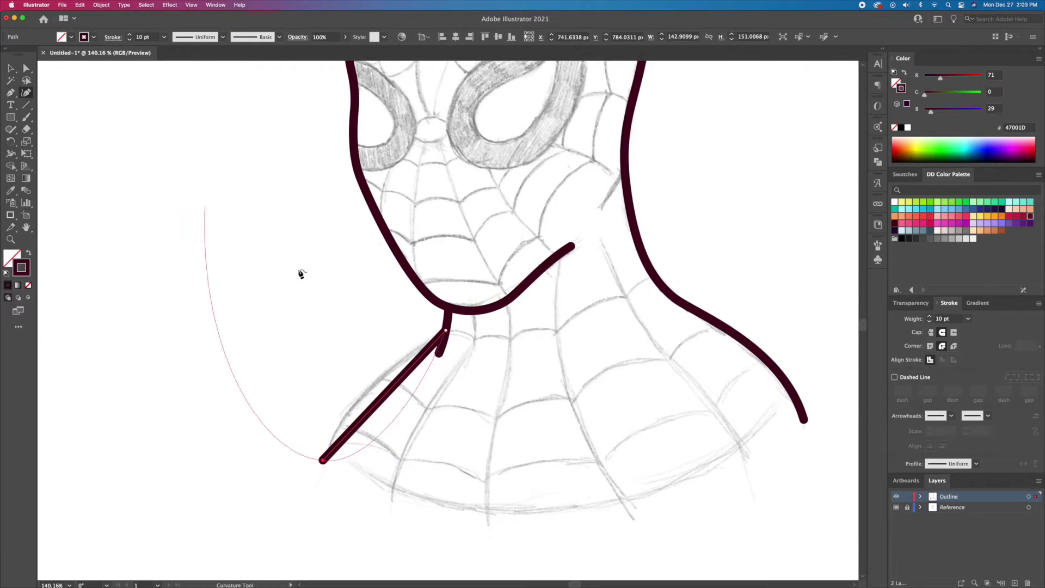
pyautogui.moveTo(381, 398); pyautogui.dragTo(362, 396)
pyautogui.press('v')
pyautogui.click(480, 434)
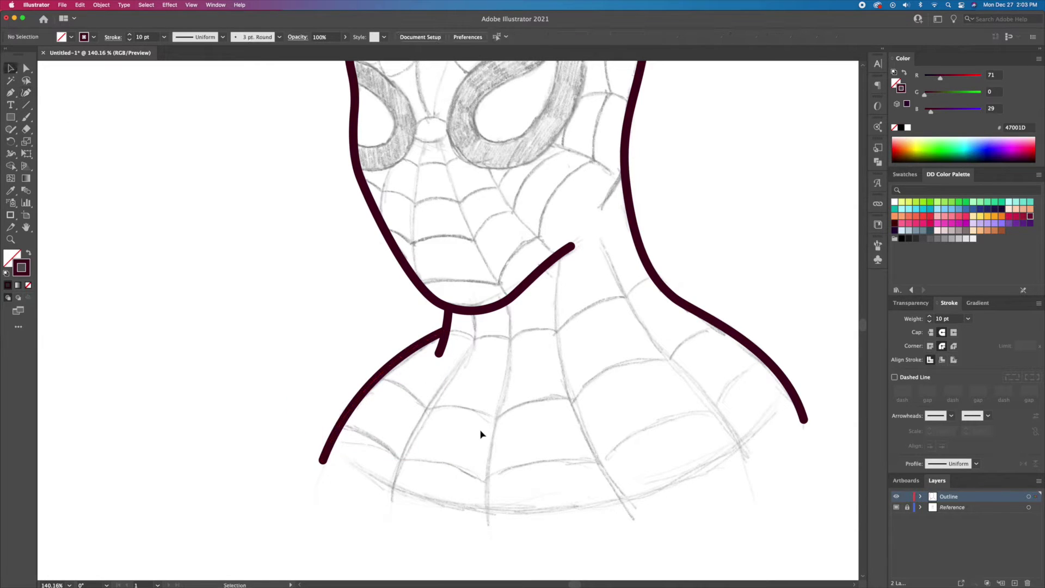
# - Draw a straight horizontal line with the Pen tool across the base of the bust, joining the two shoulder ends
pyautogui.press('z')
pyautogui.moveTo(440, 422); pyautogui.dragTo(428, 436)
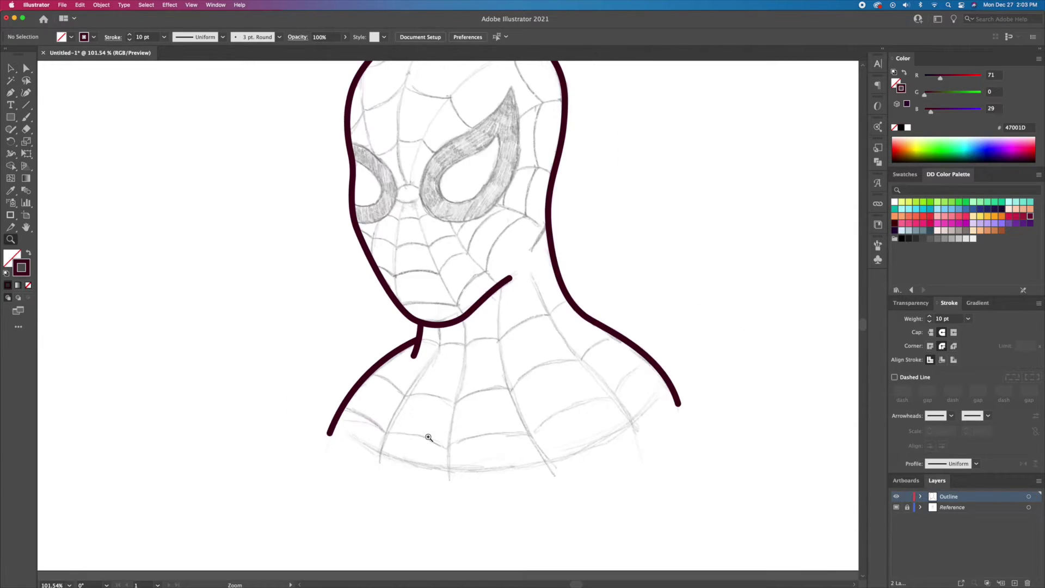
pyautogui.press('p')
pyautogui.click(323, 418)
pyautogui.click(685, 387)
pyautogui.press('v')
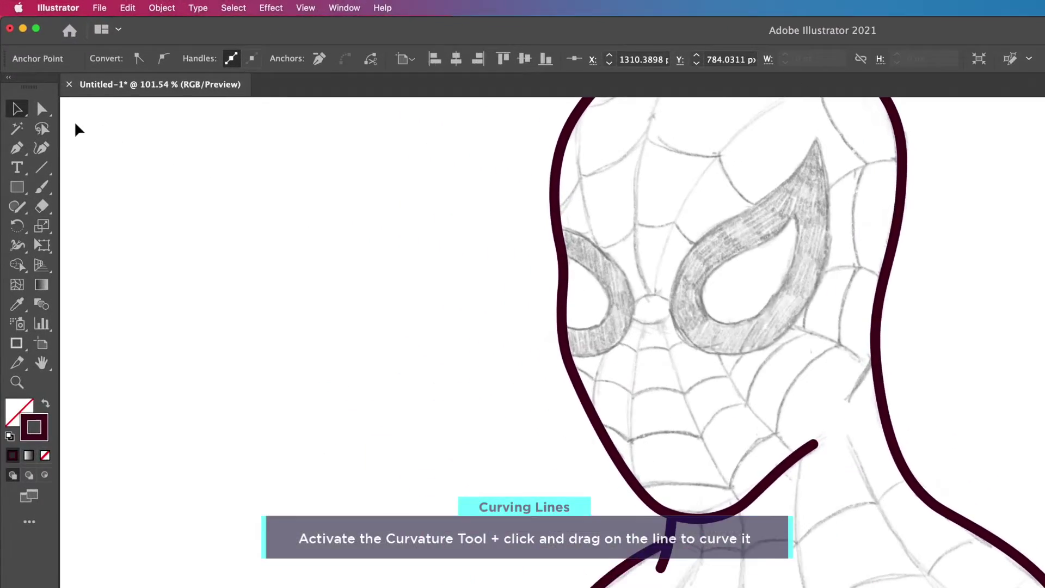
# - Bend the straight base line downward with the Curvature tool to follow the curved bottom edge of the sketched bust
pyautogui.click(26, 92)
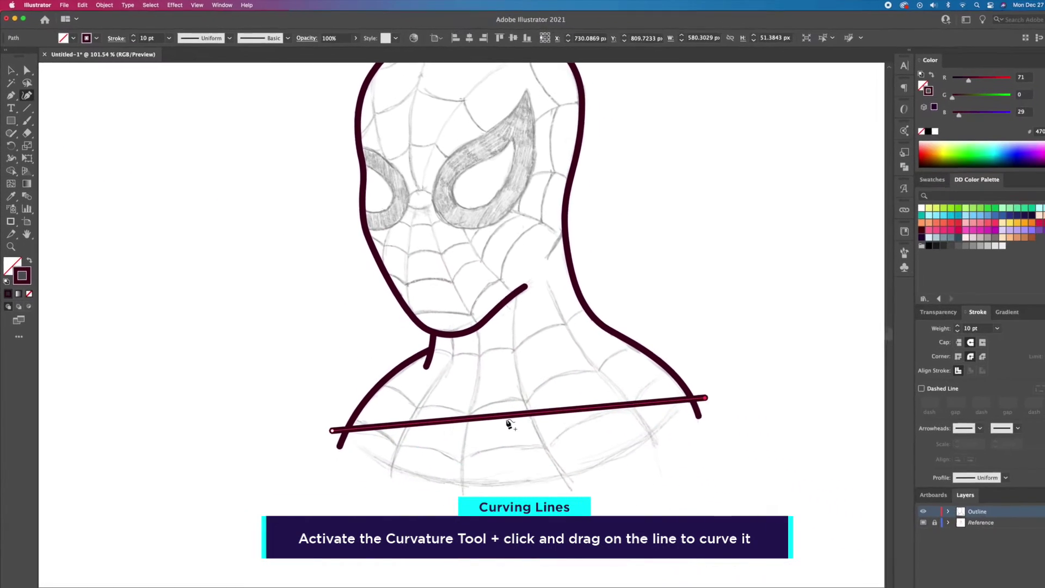
pyautogui.moveTo(507, 422); pyautogui.dragTo(503, 486)
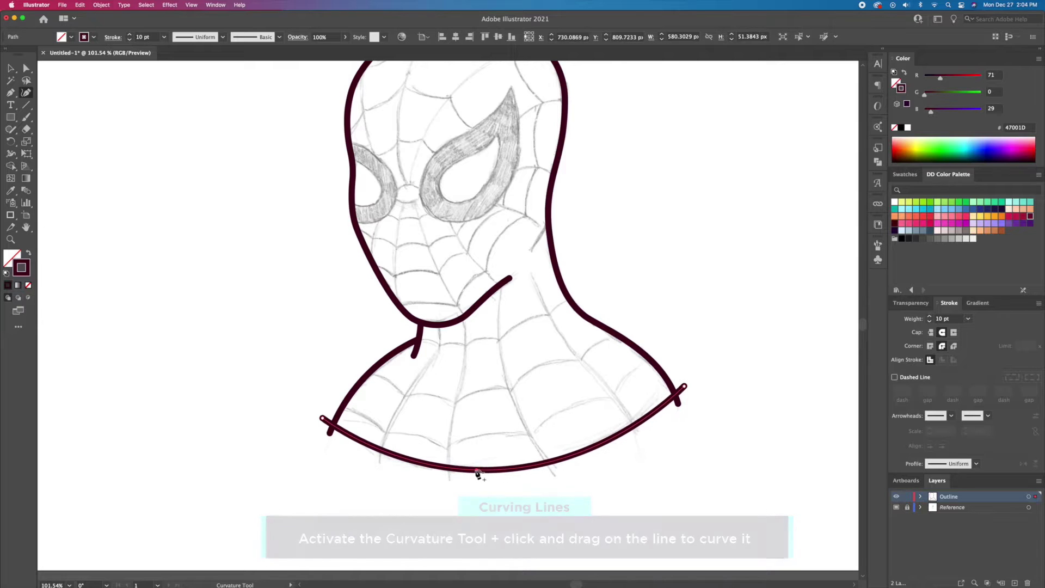
pyautogui.press('v')
# - Trim the overlapping line ends at both lower shoulder corners with the Shape Builder tool
pyautogui.click(313, 428)
pyautogui.moveTo(322, 447); pyautogui.dragTo(413, 436)
pyautogui.click(354, 408)
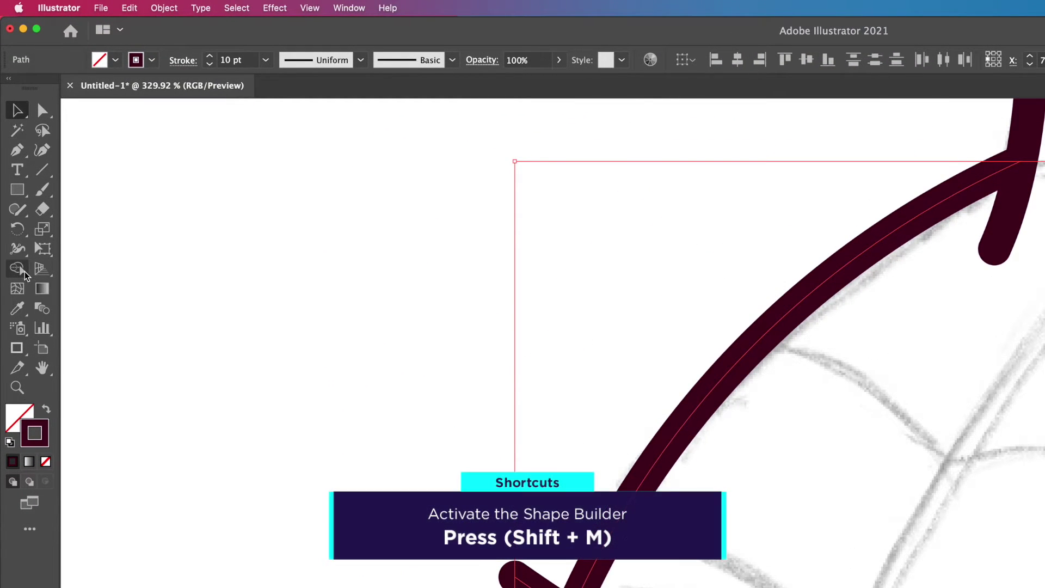
pyautogui.hotkey('shift', 'm')
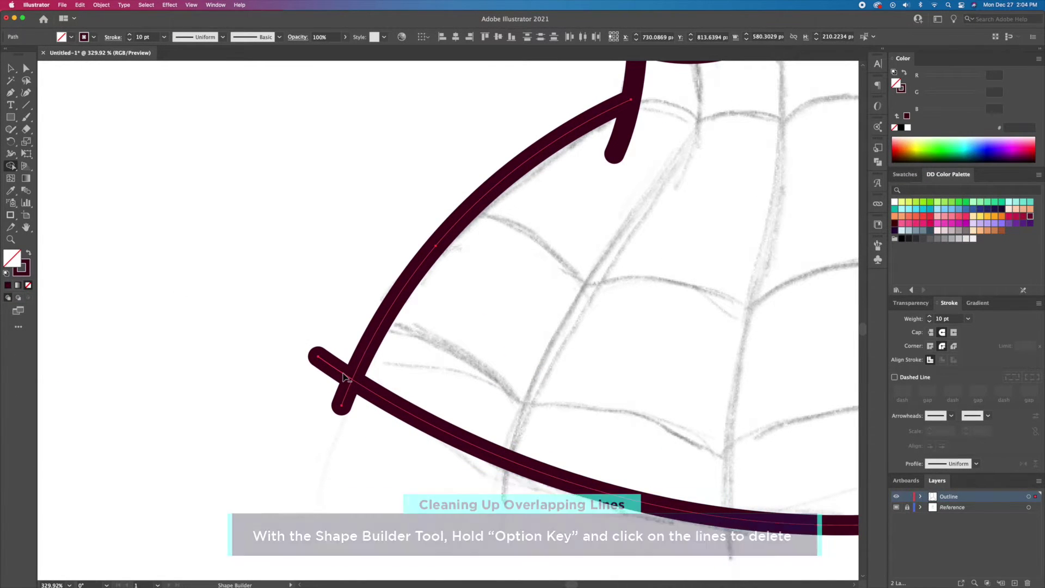
pyautogui.keyDown('alt'); pyautogui.click(341, 373); pyautogui.keyUp('alt')
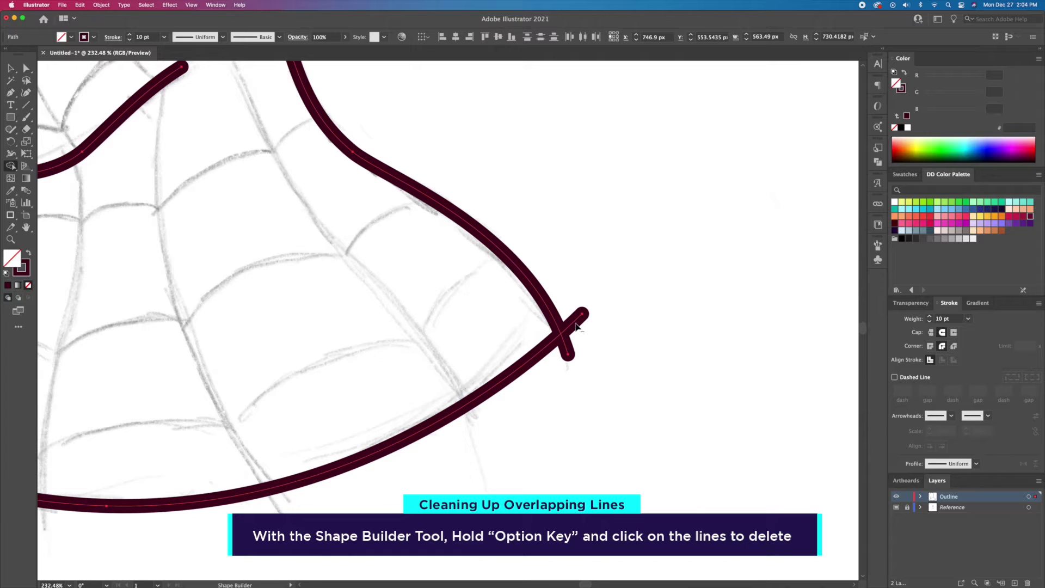
pyautogui.keyDown('alt'); pyautogui.click(575, 325); pyautogui.keyUp('alt')
pyautogui.keyDown('alt'); pyautogui.click(566, 351); pyautogui.keyUp('alt')
# - Join the base curve to the outline at both lower shoulder corners through their overlapping end anchor points
pyautogui.press('v')
pyautogui.click(578, 357)
pyautogui.click(562, 338)
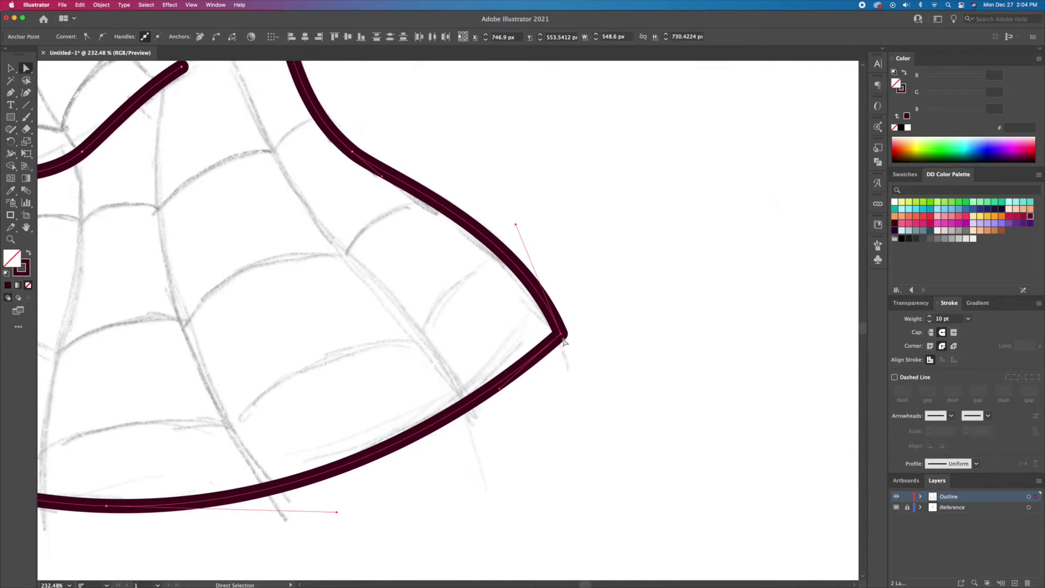
pyautogui.rightClick(563, 337)
pyautogui.click(591, 403)
pyautogui.click(572, 405)
pyautogui.moveTo(335, 404); pyautogui.dragTo(609, 368)
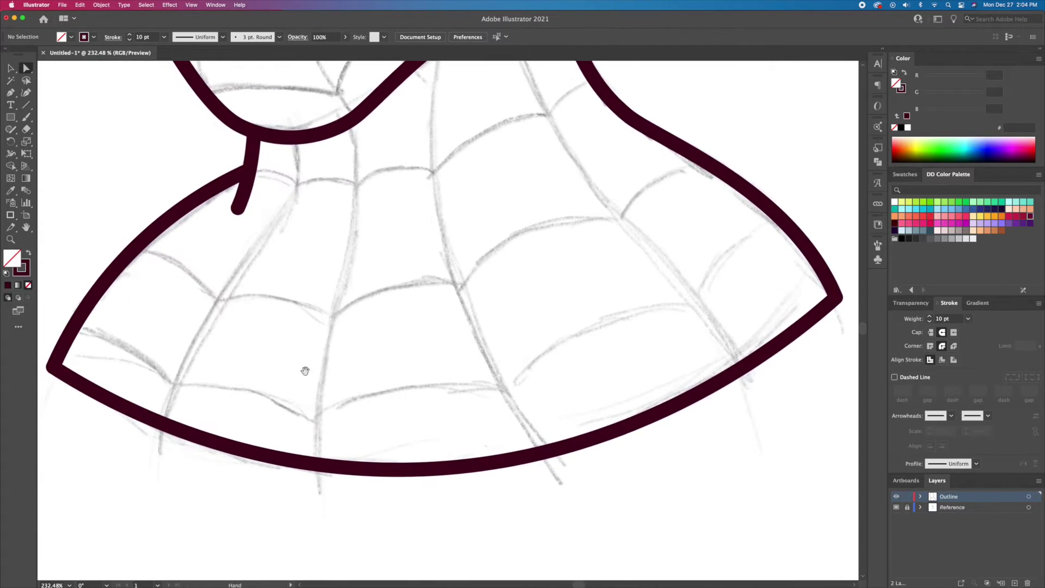
pyautogui.hscroll(-10, 334, 371)
pyautogui.moveTo(269, 388); pyautogui.dragTo(269, 389)
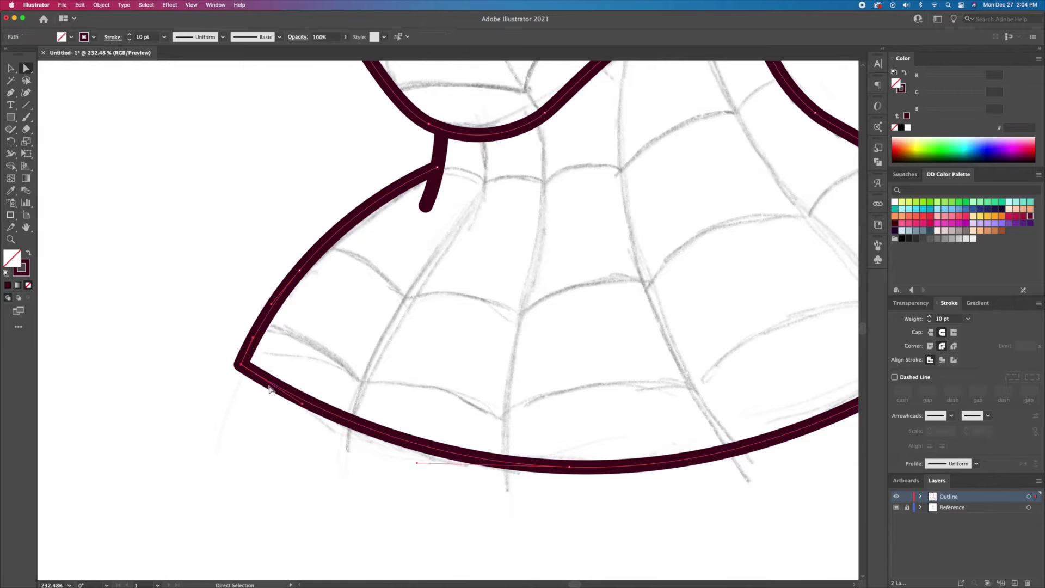
pyautogui.rightClick(241, 363)
pyautogui.click(254, 428)
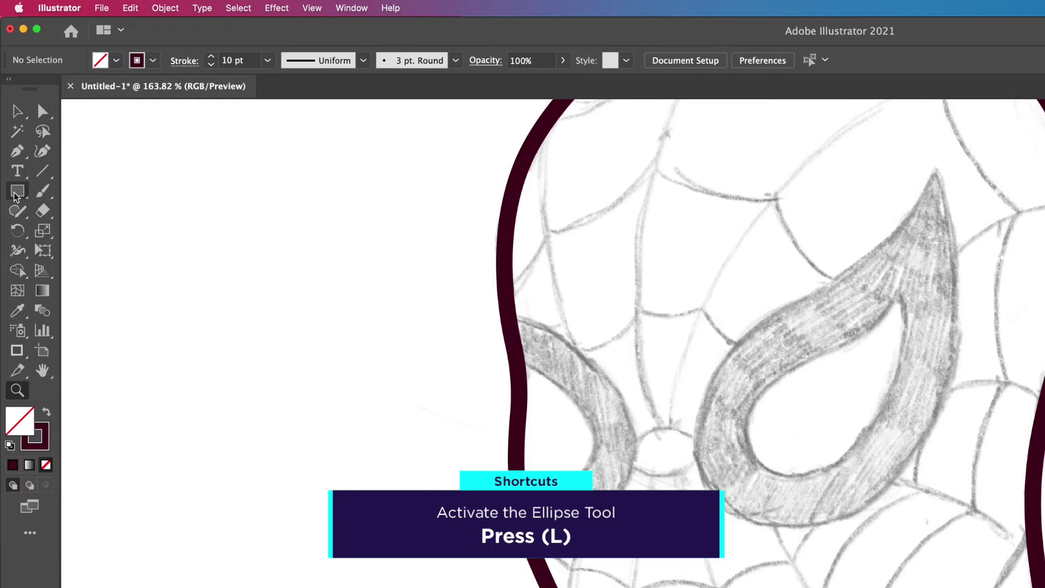
# - Draw an ellipse about 193 by 137 px over the far eye, then rotate and position it to match the sketch
pyautogui.click(10, 117)
pyautogui.click(16, 194)
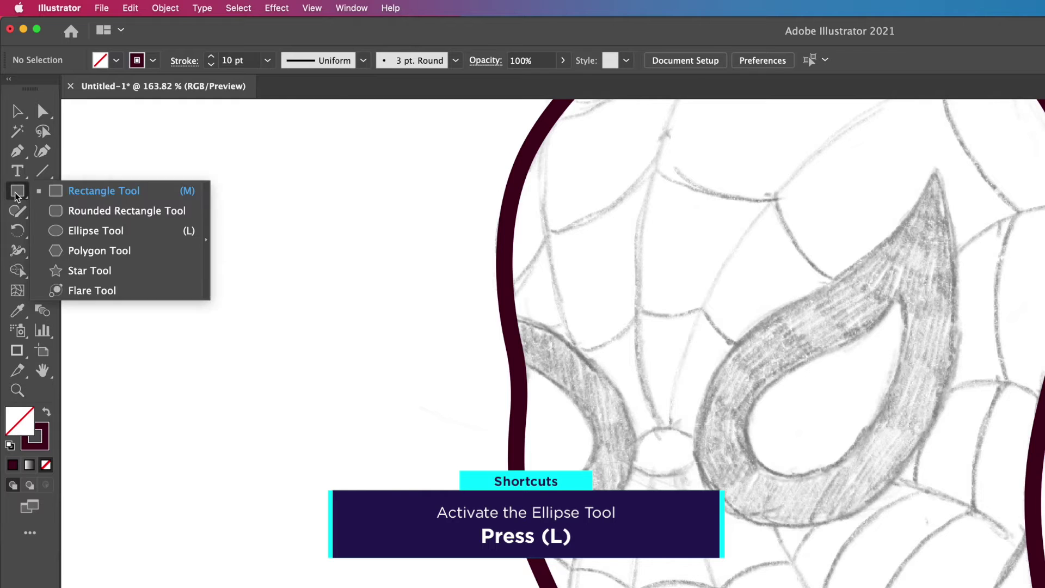
pyautogui.click(77, 230)
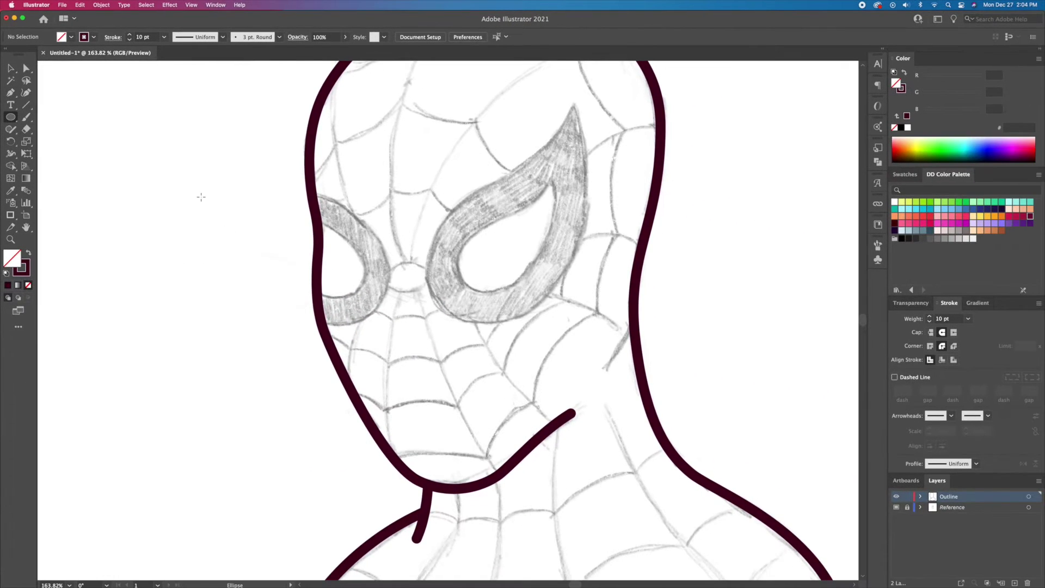
pyautogui.moveTo(189, 190); pyautogui.dragTo(393, 338)
pyautogui.press('r')
pyautogui.moveTo(380, 152); pyautogui.dragTo(400, 179)
pyautogui.press('v')
pyautogui.moveTo(274, 338); pyautogui.dragTo(277, 329)
pyautogui.moveTo(308, 187); pyautogui.dragTo(307, 191)
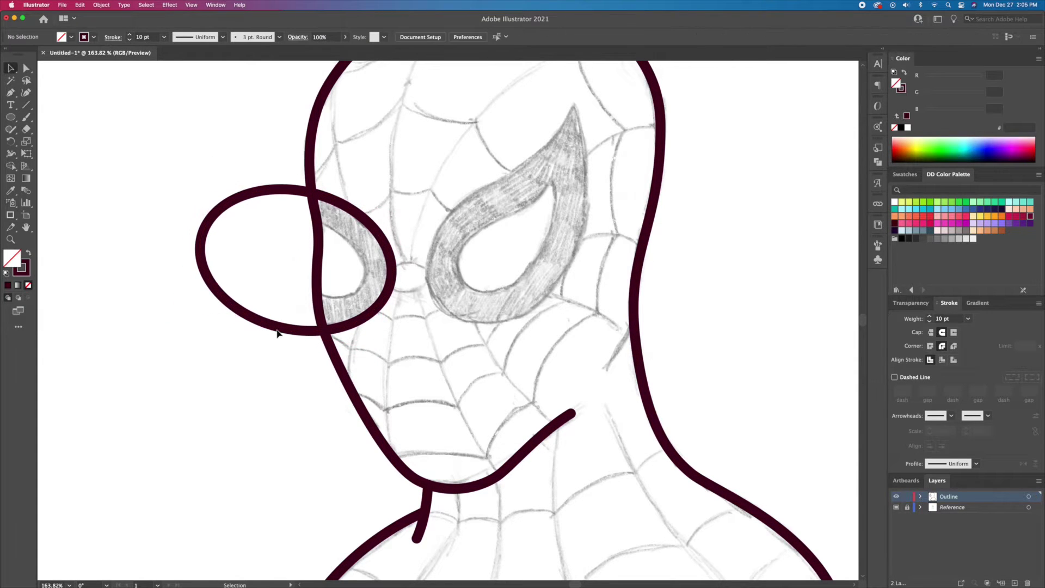
# - Create an inner copy of the far-eye ellipse with Offset Path at -24 px and fit it to the sketched inner eye
pyautogui.click(279, 331)
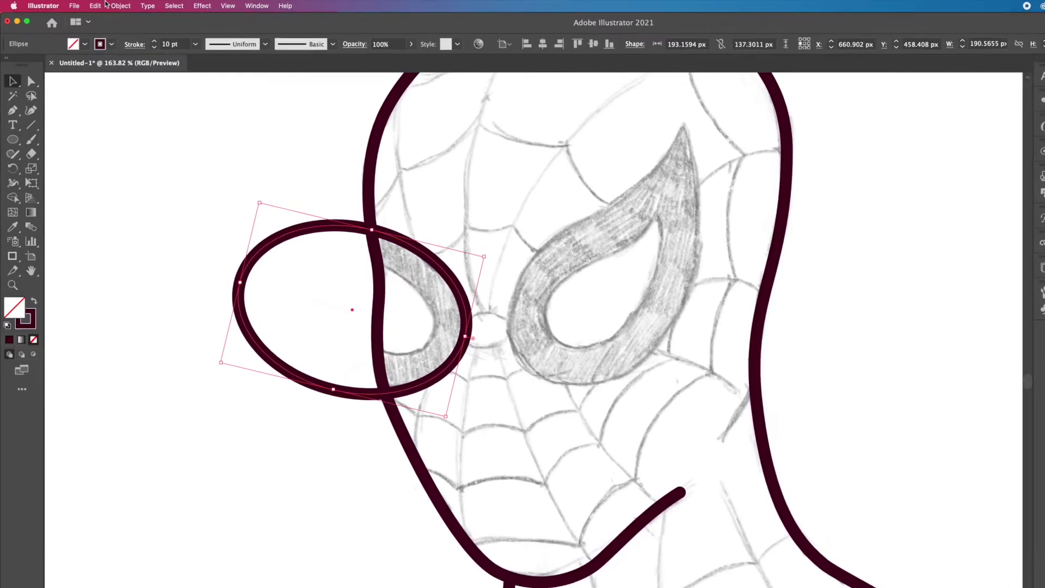
pyautogui.click(102, 5)
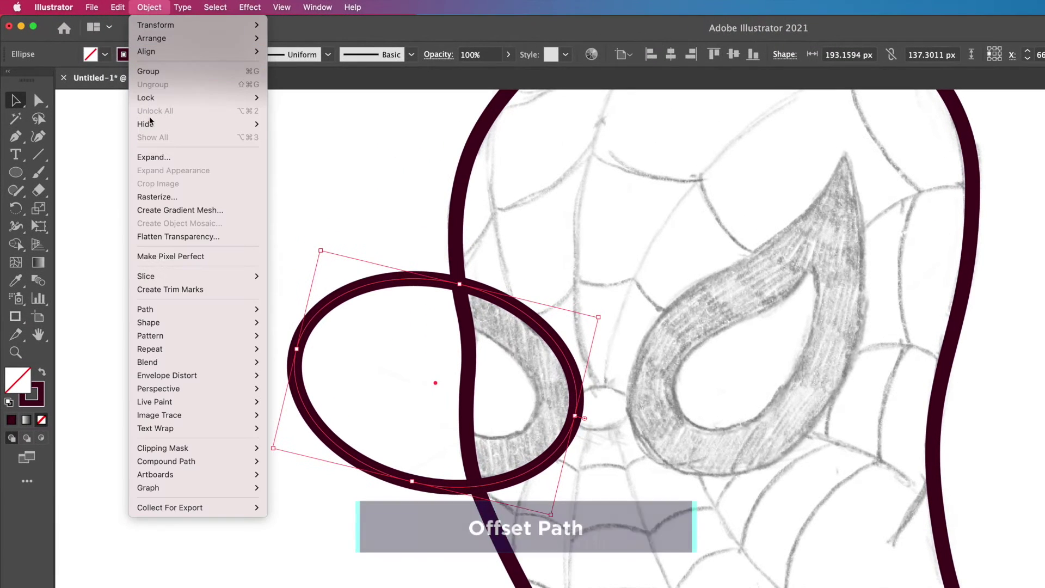
pyautogui.moveTo(231, 311)
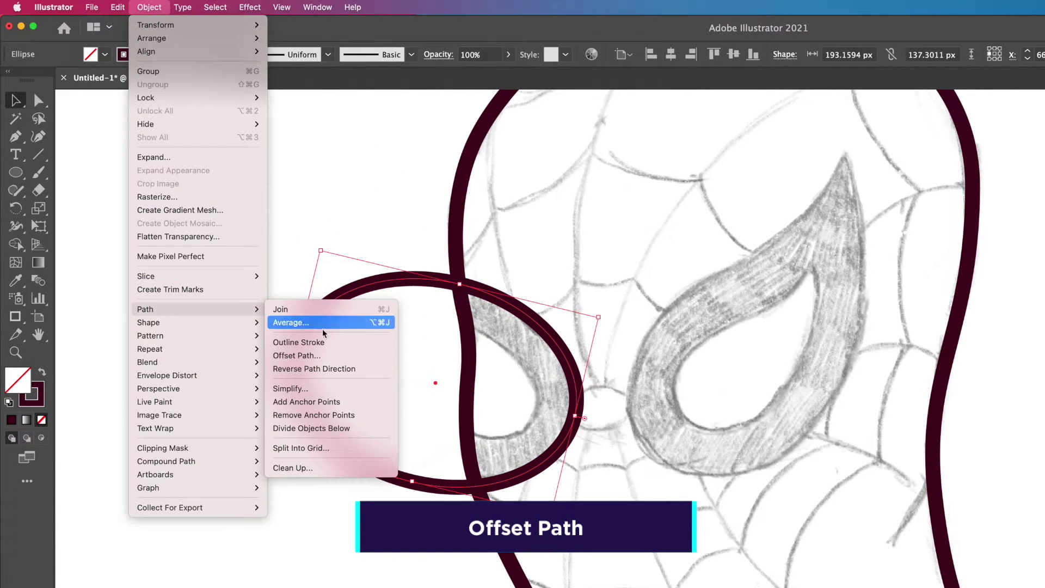
pyautogui.click(296, 355)
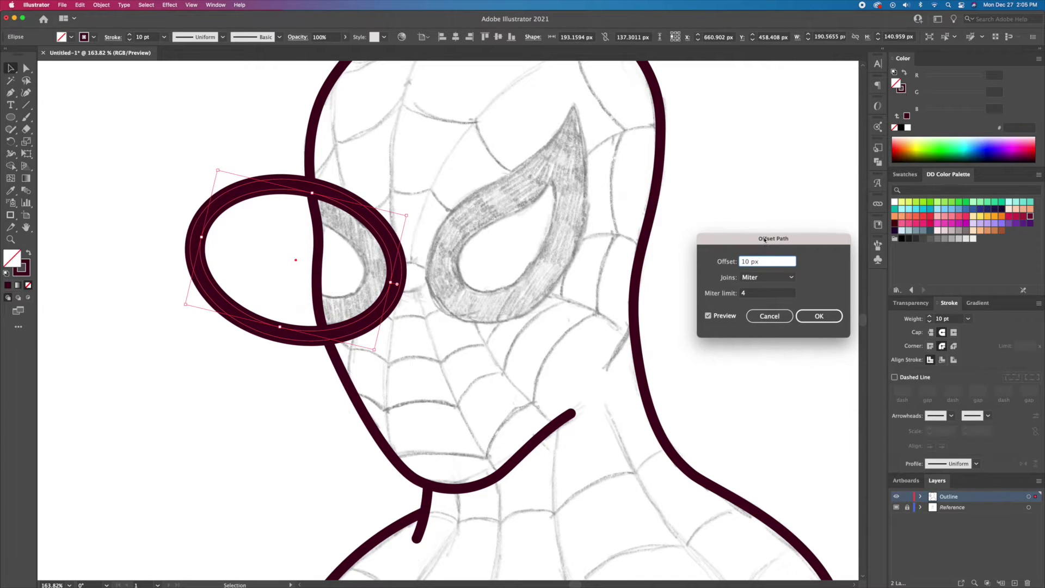
pyautogui.moveTo(764, 239); pyautogui.dragTo(536, 225)
pyautogui.hotkey('shift', 'Down')
pyautogui.hotkey('shift', 'Down')
pyautogui.hotkey('shift', 'Down')
pyautogui.press('Down')
pyautogui.press('Down')
pyautogui.press('Down')
pyautogui.press('Down')
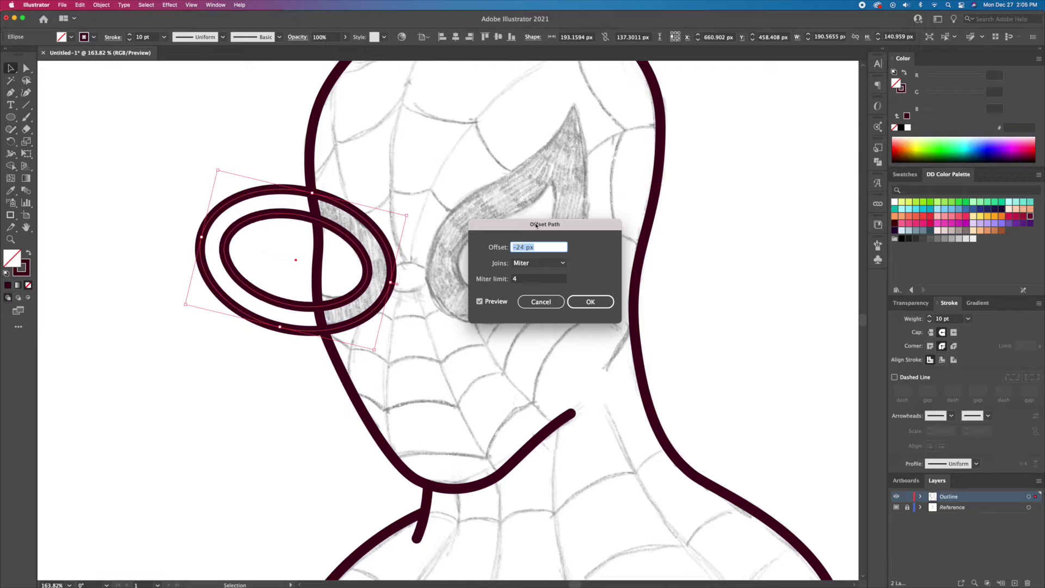
pyautogui.press('Return')
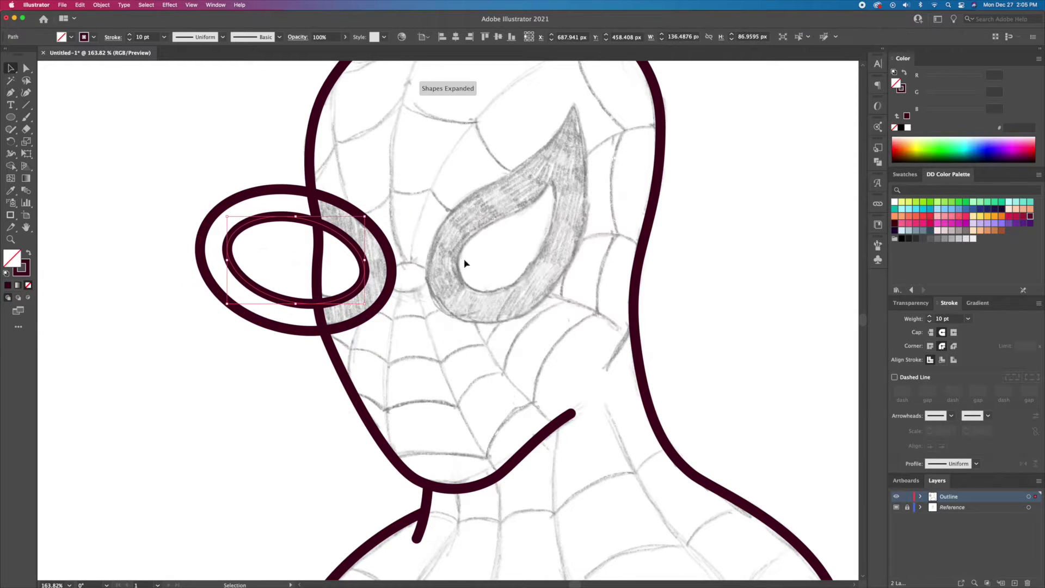
pyautogui.moveTo(298, 304); pyautogui.dragTo(300, 300)
pyautogui.click(381, 210)
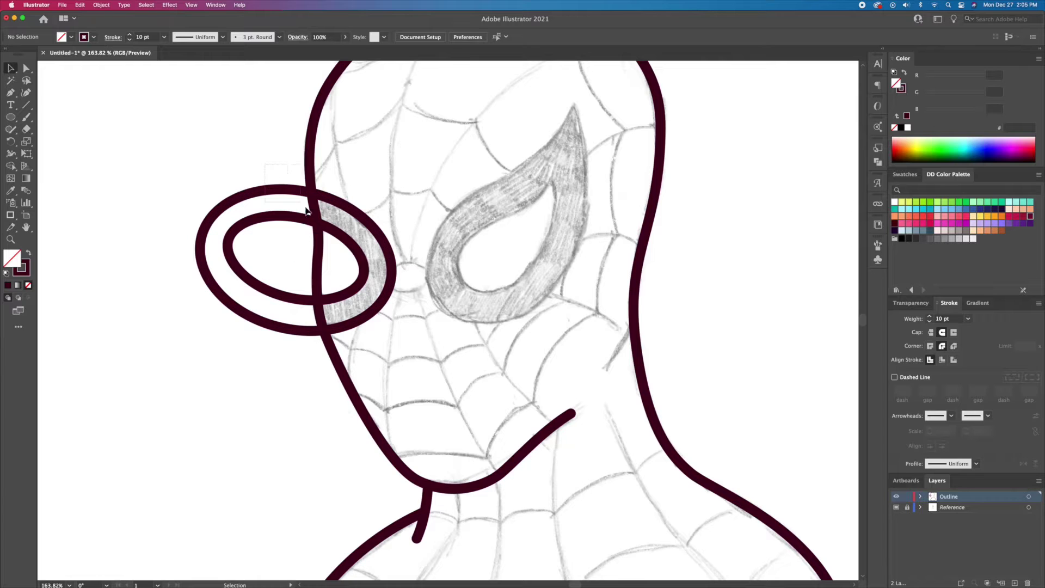
# - Remove the parts of both far-eye ellipses lying outside the face outline with the Shape Builder tool
pyautogui.press('super+a')
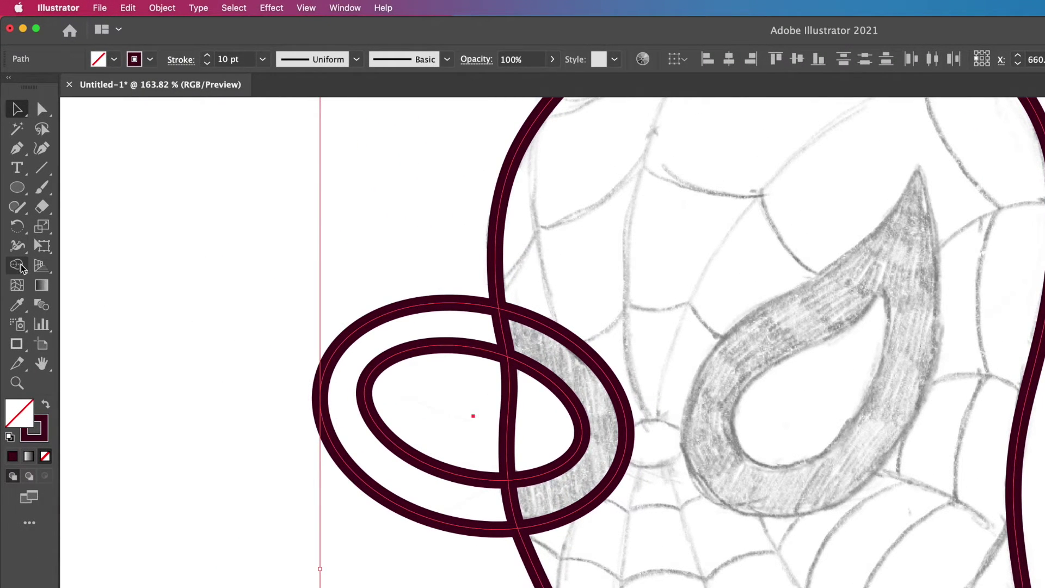
pyautogui.click(7, 165)
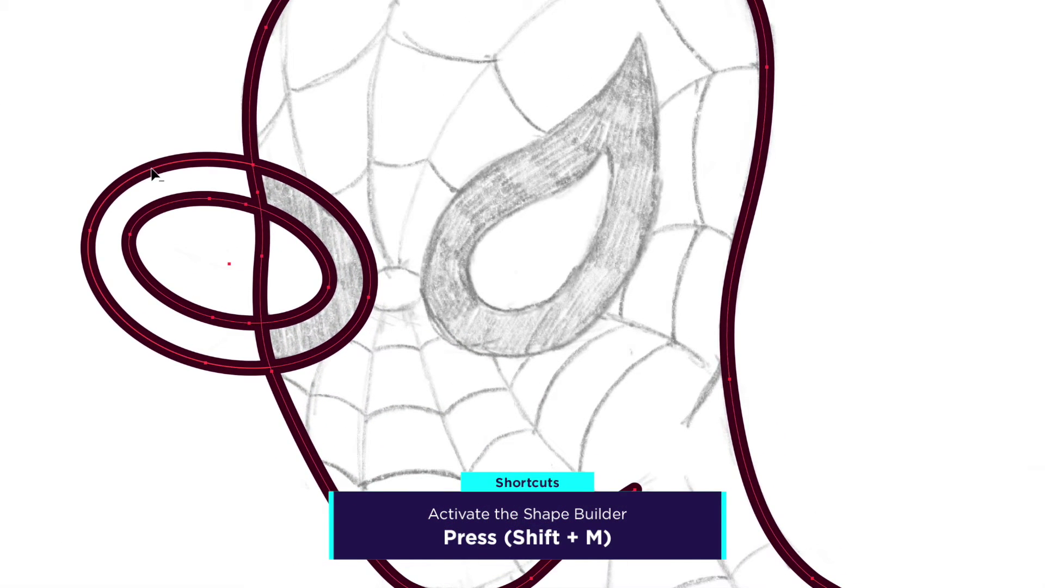
pyautogui.keyDown('alt'); pyautogui.click(151, 168); pyautogui.keyUp('alt')
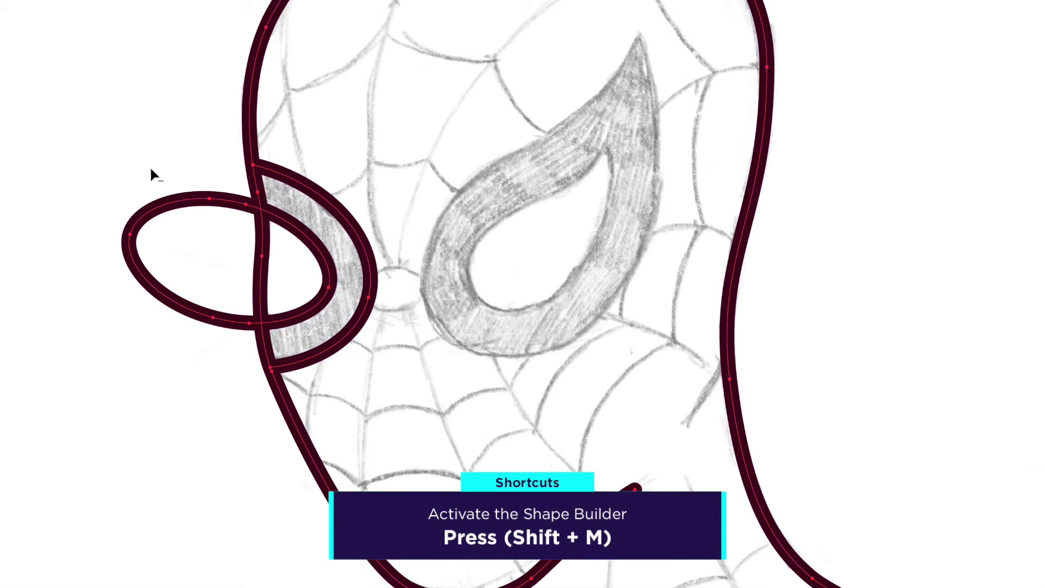
pyautogui.keyDown('alt'); pyautogui.click(182, 200); pyautogui.keyUp('alt')
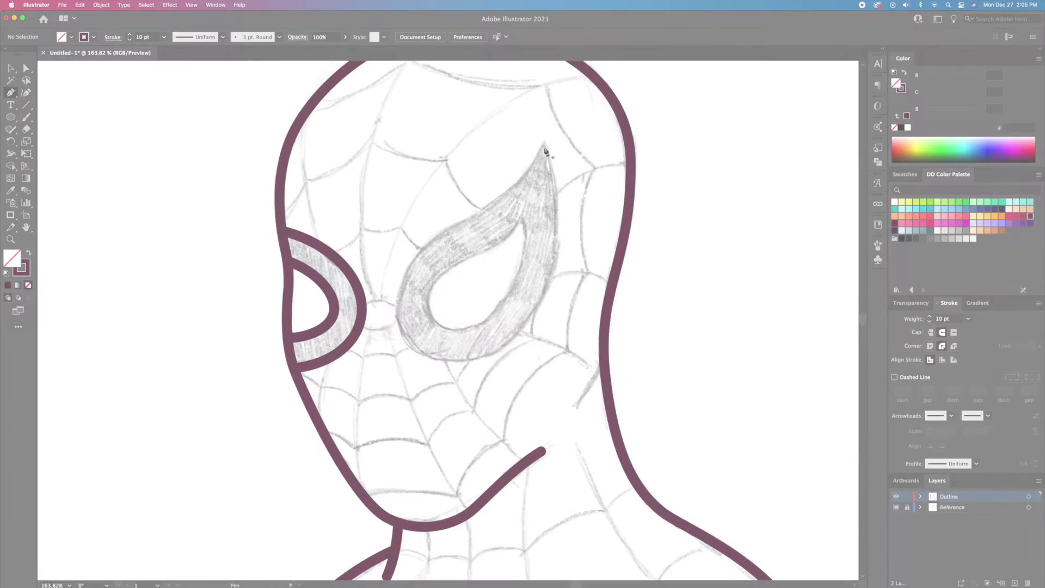
# - Trace the outer edge of the near eye with the Pen tool as a closed teardrop starting and ending at its pointed tip
pyautogui.click(543, 144)
pyautogui.moveTo(535, 306); pyautogui.dragTo(493, 375)
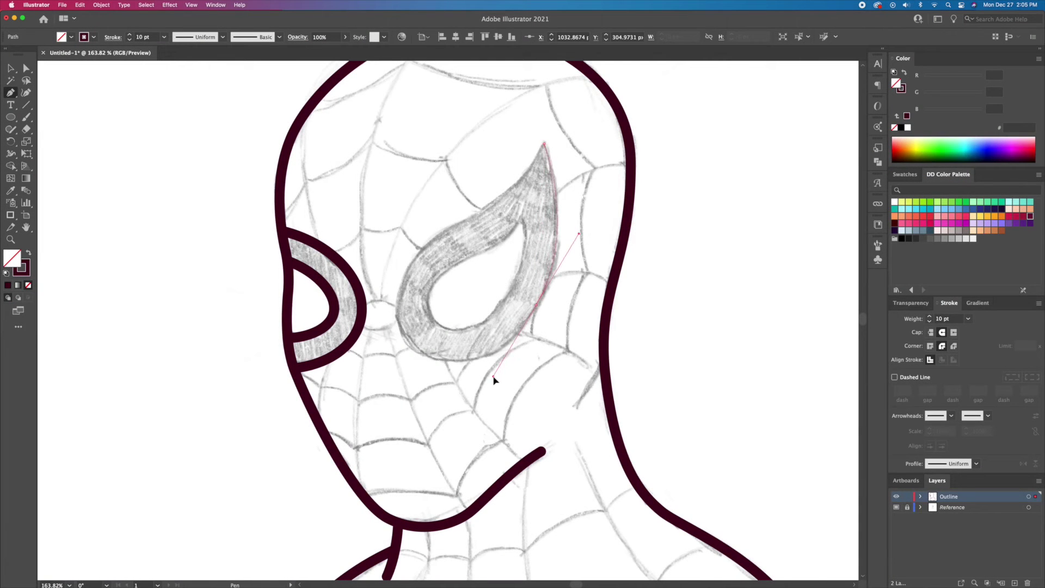
pyautogui.moveTo(395, 300)
pyautogui.mouseDown()
pyautogui.moveTo(397, 318)
pyautogui.moveTo(392, 307)
pyautogui.mouseUp()
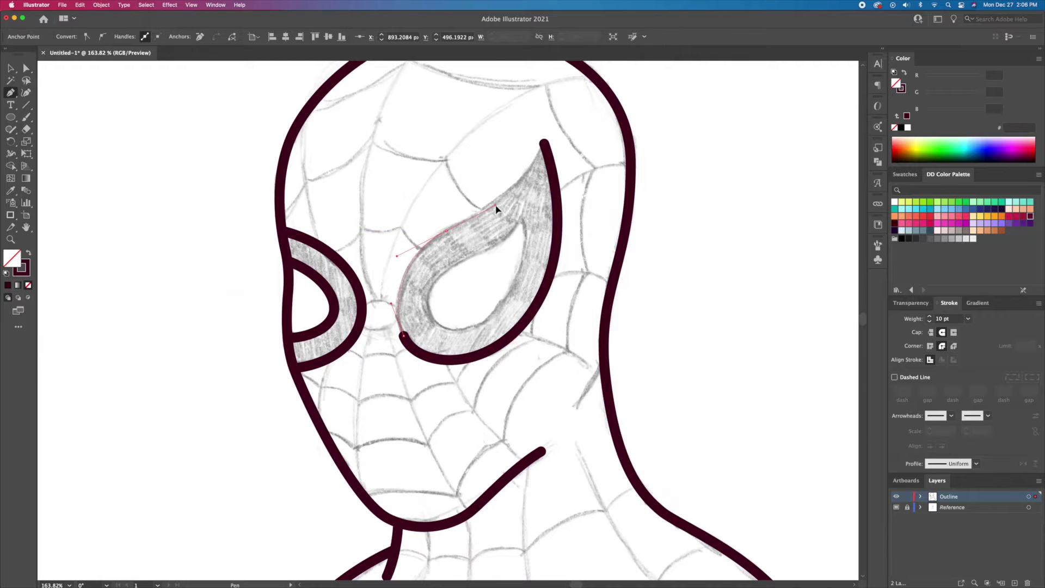
pyautogui.moveTo(496, 209); pyautogui.dragTo(496, 206)
pyautogui.moveTo(544, 143); pyautogui.dragTo(552, 127)
pyautogui.moveTo(554, 114); pyautogui.dragTo(553, 113)
# - Refine the lower inner curve of the near-eye outline by adjusting its anchor point and handles to the sketch
pyautogui.press('v')
pyautogui.click(554, 114)
pyautogui.press('a')
pyautogui.click(404, 335)
pyautogui.moveTo(416, 364); pyautogui.dragTo(421, 365)
# - Use Offset Path on the near-eye outline to create a smaller teardrop inside it
pyautogui.press('v')
pyautogui.click(562, 286)
pyautogui.click(541, 295)
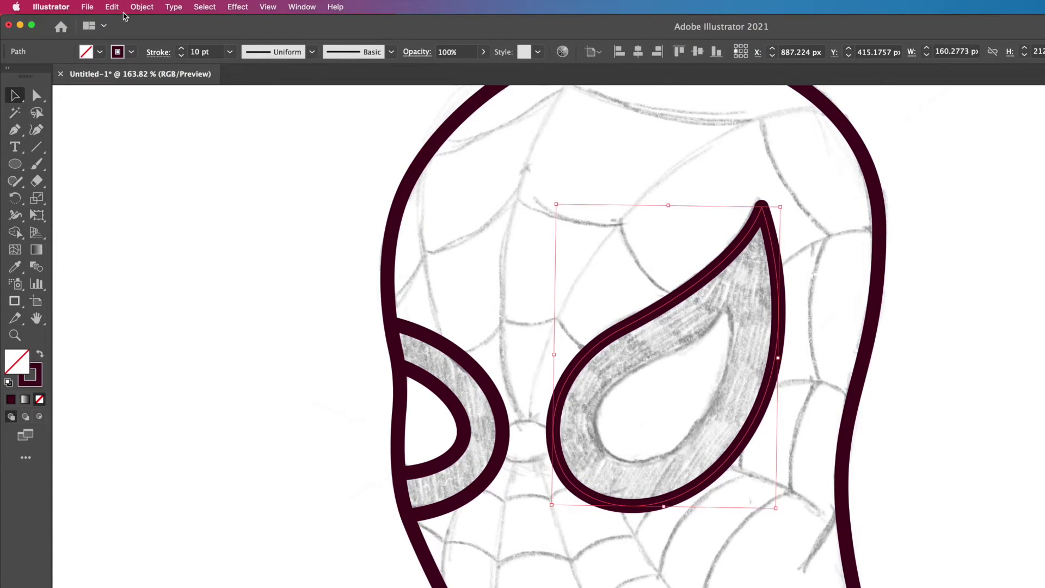
pyautogui.click(136, 9)
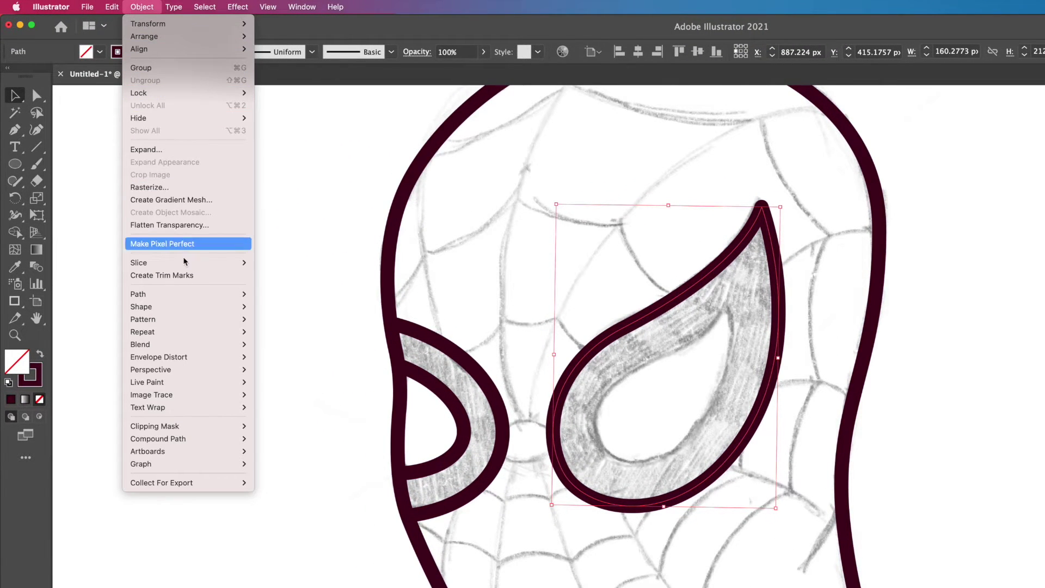
pyautogui.moveTo(193, 294)
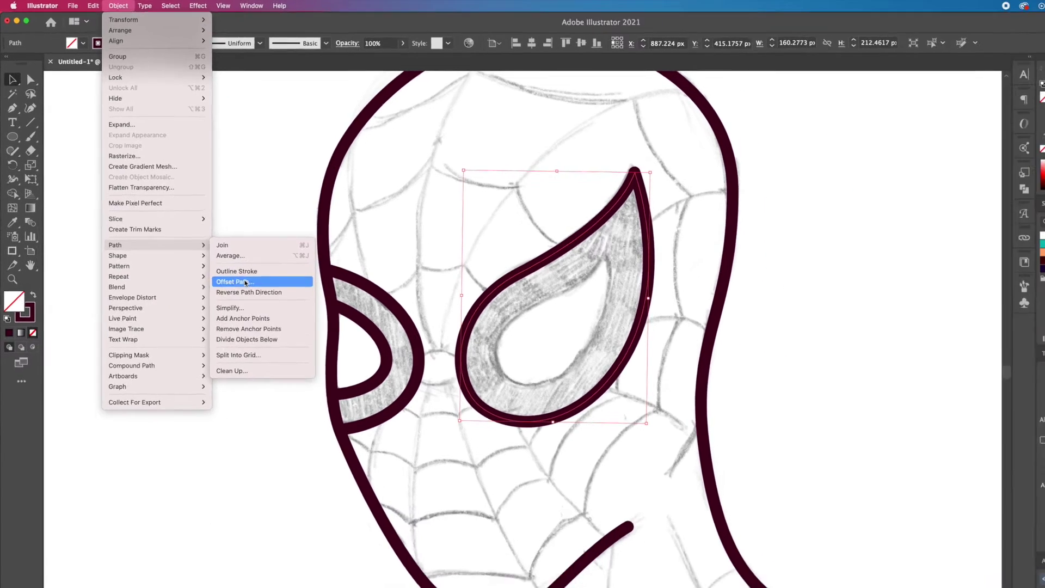
pyautogui.click(282, 337)
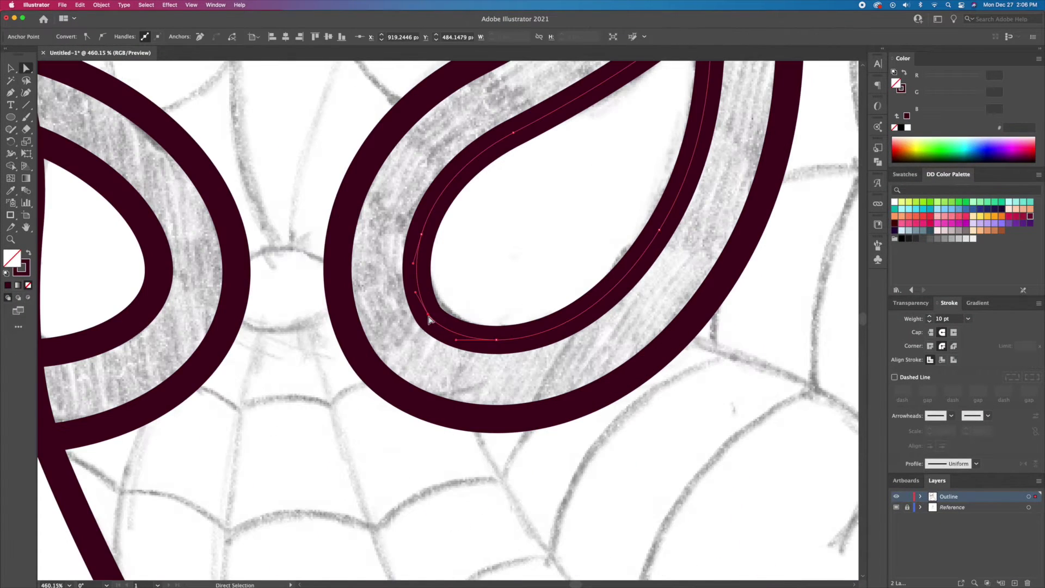
# - Smooth the lower curve of the near eye's inner teardrop by adjusting its anchor points and handles
pyautogui.moveTo(428, 311); pyautogui.dragTo(430, 312)
pyautogui.keyDown('super'); pyautogui.click(415, 333); pyautogui.keyUp('super')
pyautogui.moveTo(424, 230); pyautogui.dragTo(421, 234)
pyautogui.moveTo(499, 341); pyautogui.dragTo(438, 326)
# - Set the stroke weight of the bust outline to 12 pt
pyautogui.press('Down')
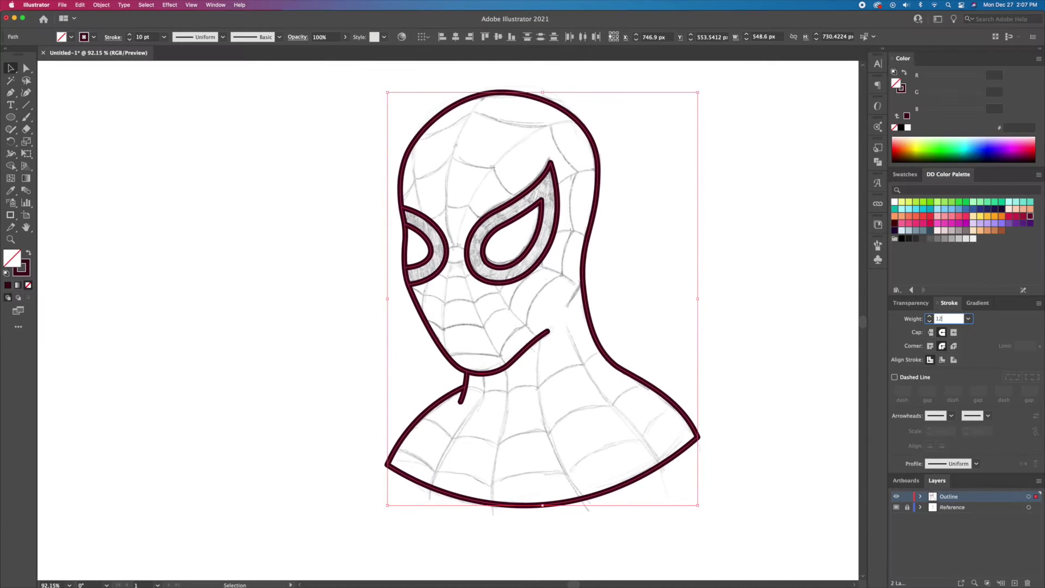
pyautogui.press('Return')
pyautogui.click(650, 316)
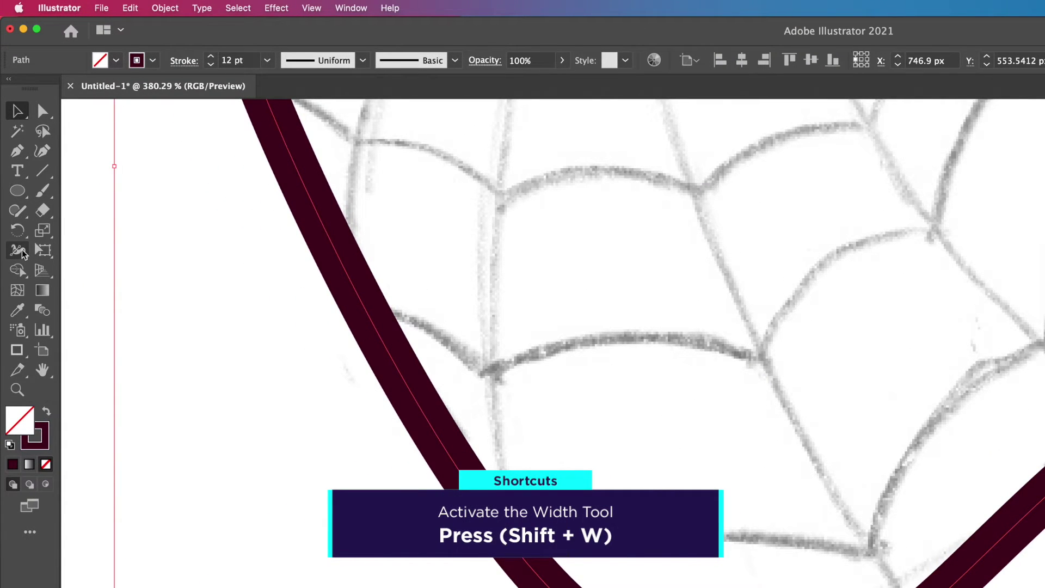
# - Taper the free end of the jawline with the Width tool, keeping the rest of the line thick
pyautogui.click(22, 253)
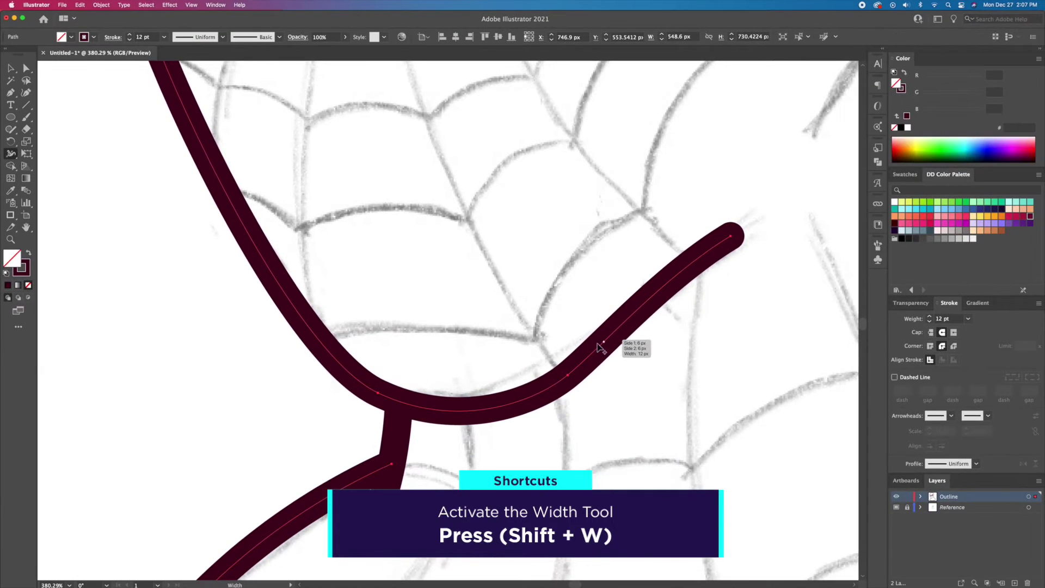
pyautogui.moveTo(600, 347); pyautogui.dragTo(609, 359)
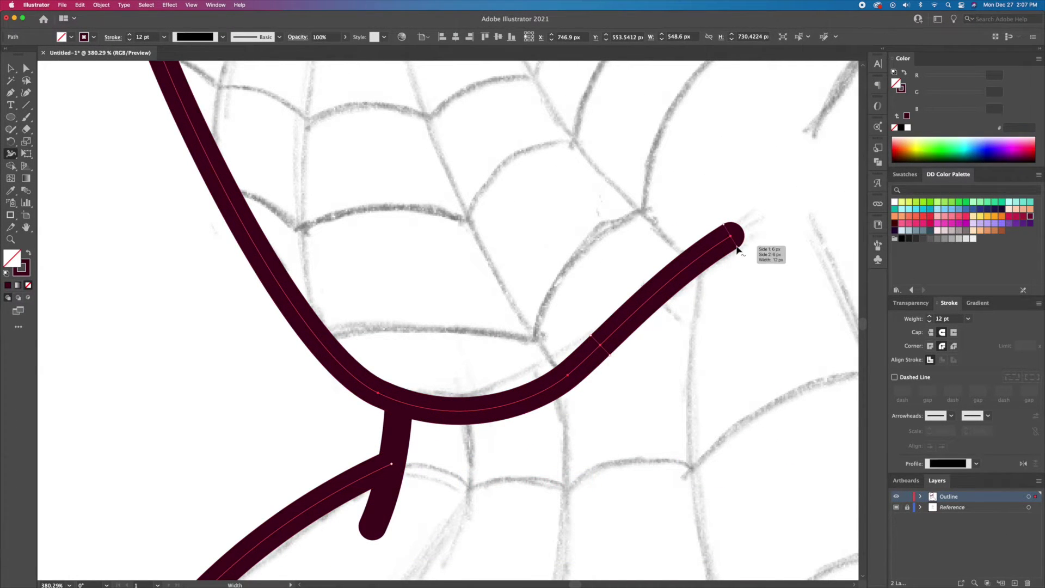
pyautogui.moveTo(733, 243); pyautogui.dragTo(732, 238)
pyautogui.moveTo(600, 346); pyautogui.dragTo(652, 298)
# - Taper the lower end of the short front neck line with the Width tool
pyautogui.scroll(-5, 655, 293)
pyautogui.moveTo(492, 354)
pyautogui.mouseDown()
pyautogui.moveTo(504, 367)
pyautogui.moveTo(487, 391)
pyautogui.mouseUp()
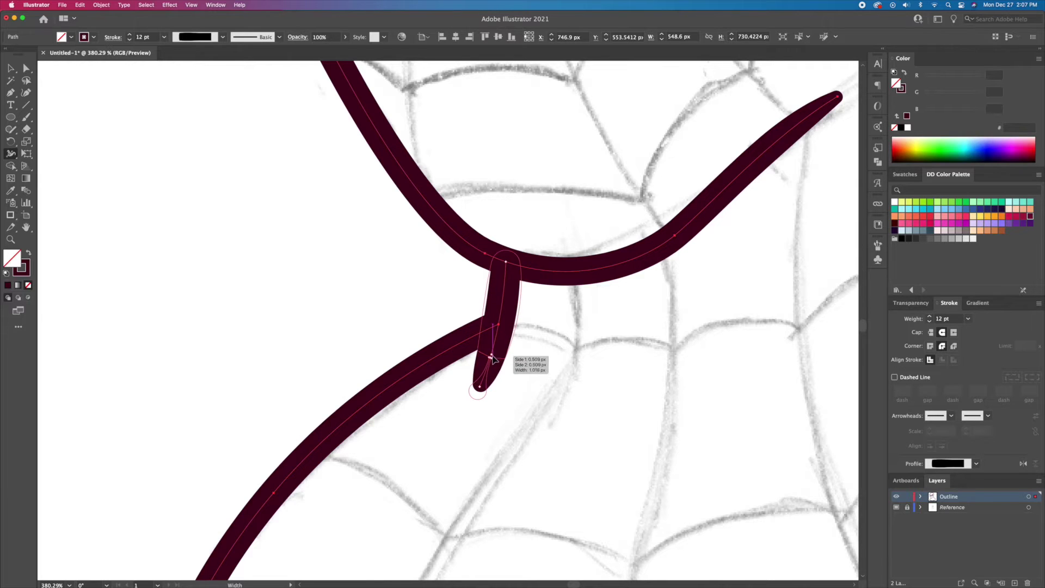
pyautogui.moveTo(500, 317); pyautogui.dragTo(502, 313)
pyautogui.press('v')
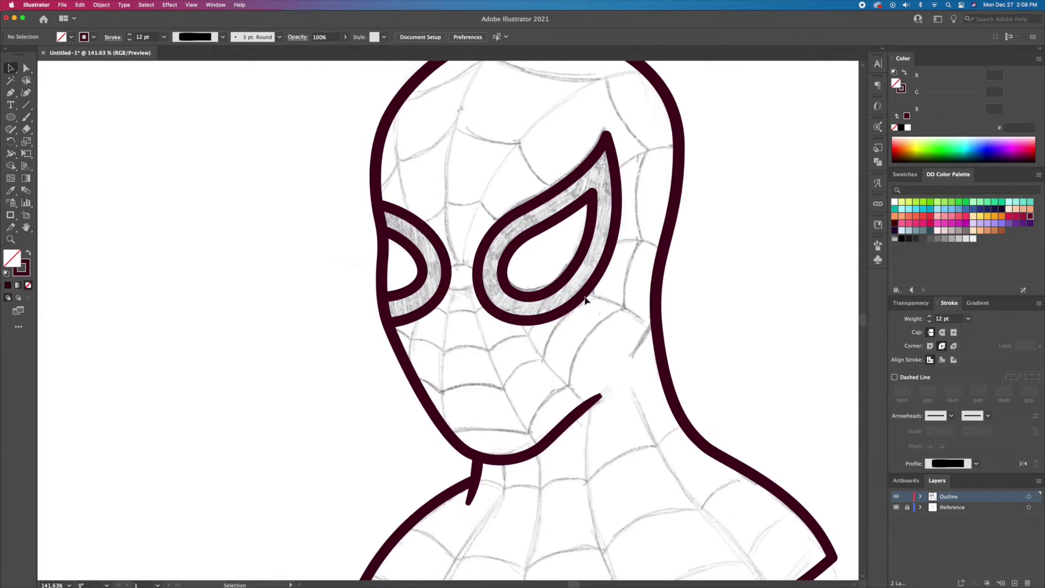
# - Select the outer and inner outlines of both eyes together and set their stroke weight to 10 pt
pyautogui.click(585, 297)
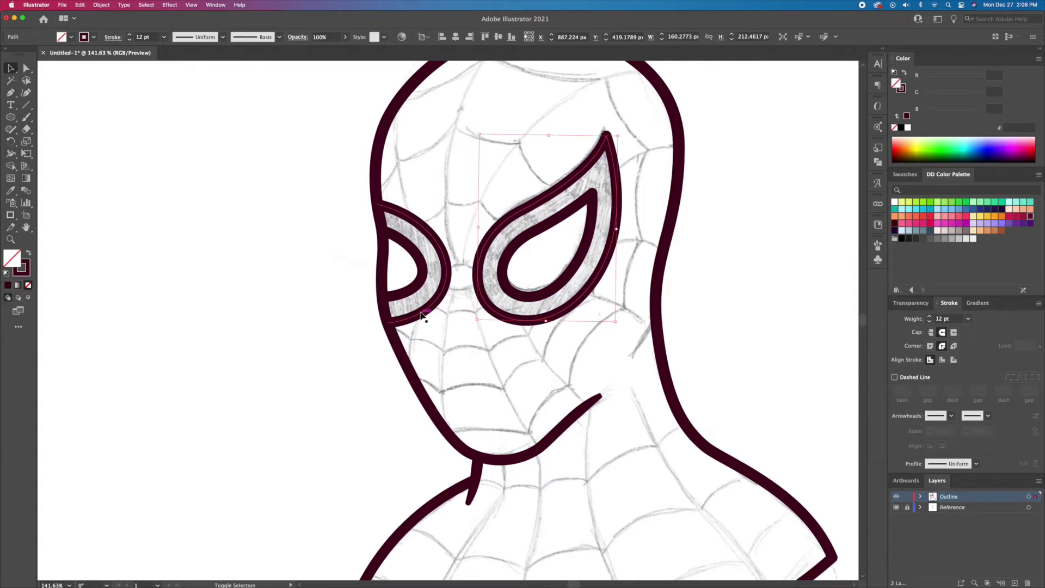
pyautogui.keyDown('shift'); pyautogui.click(421, 288); pyautogui.keyUp('shift')
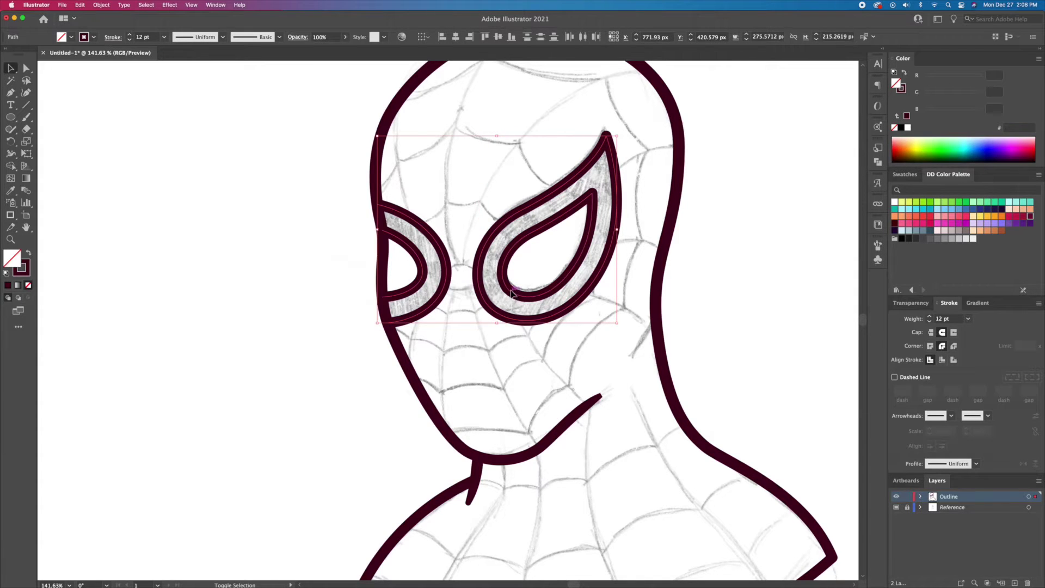
pyautogui.click(929, 322)
pyautogui.click(930, 322)
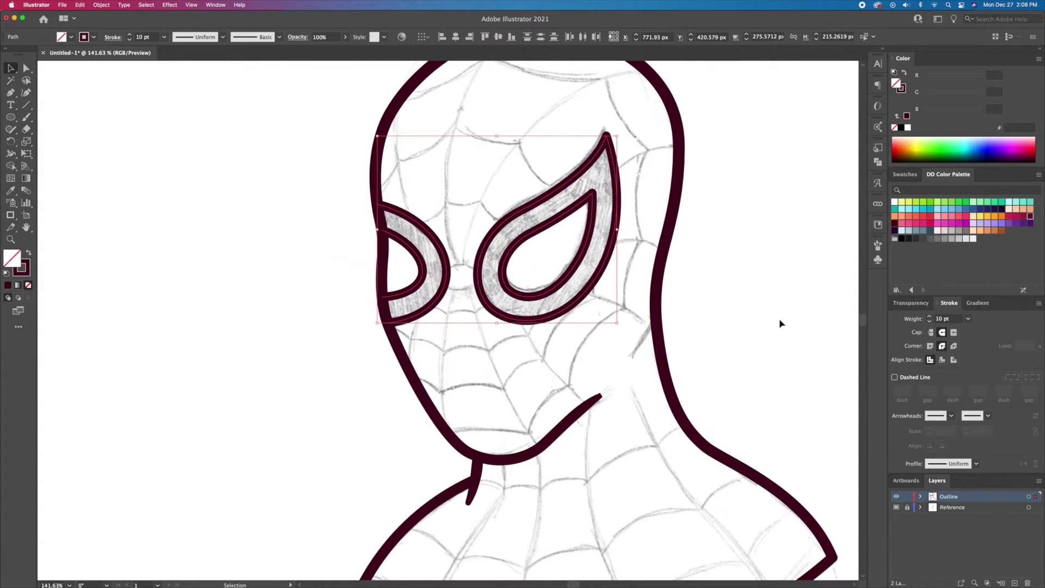
pyautogui.click(779, 321)
# - Add a new layer directly above the Reference layer and name it Detail
pyautogui.press('z')
pyautogui.moveTo(718, 331); pyautogui.dragTo(617, 321)
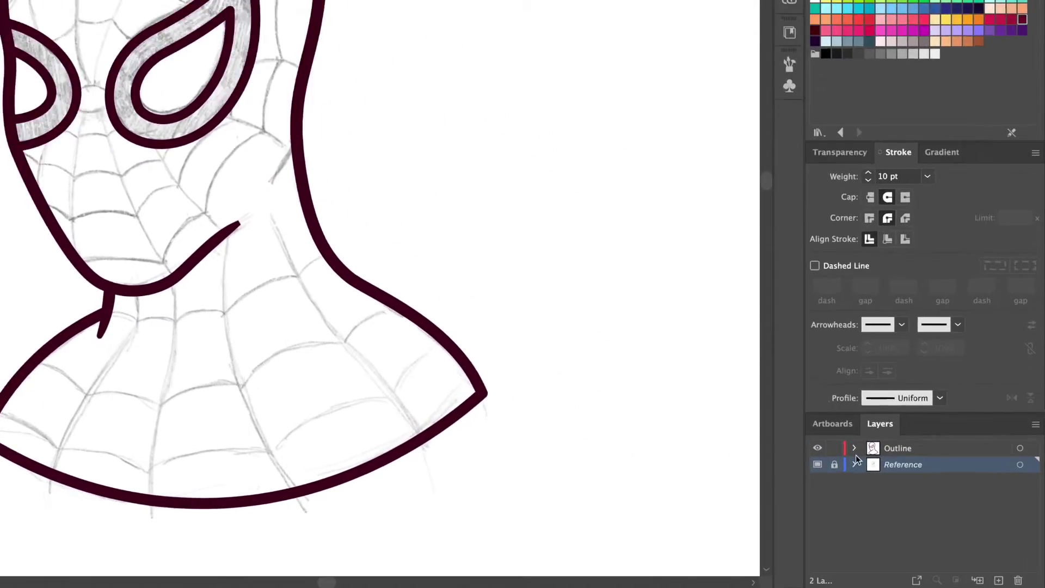
pyautogui.click(953, 507)
pyautogui.click(1014, 583)
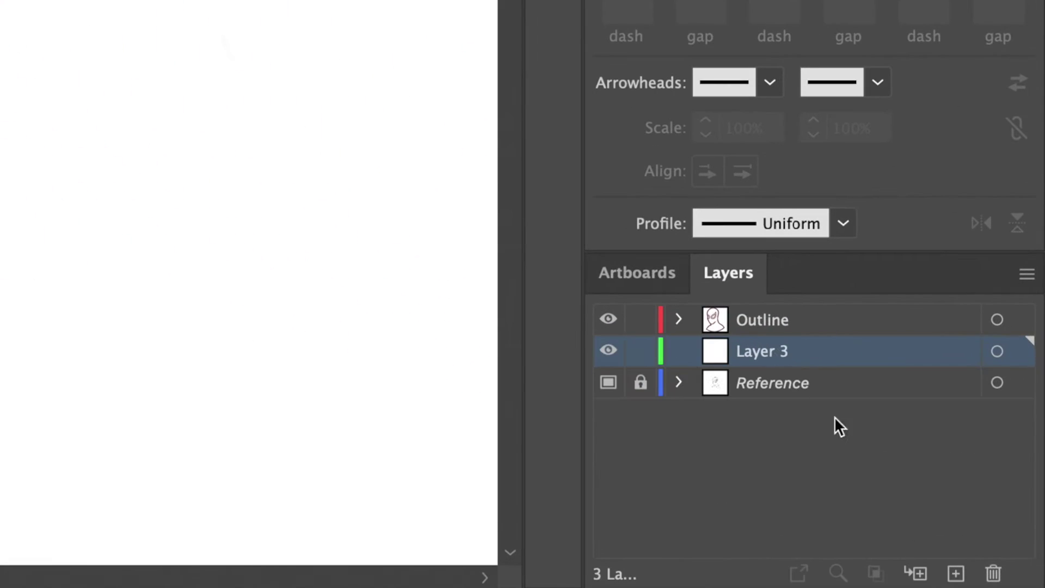
pyautogui.doubleClick(767, 353)
pyautogui.write('DETAI')
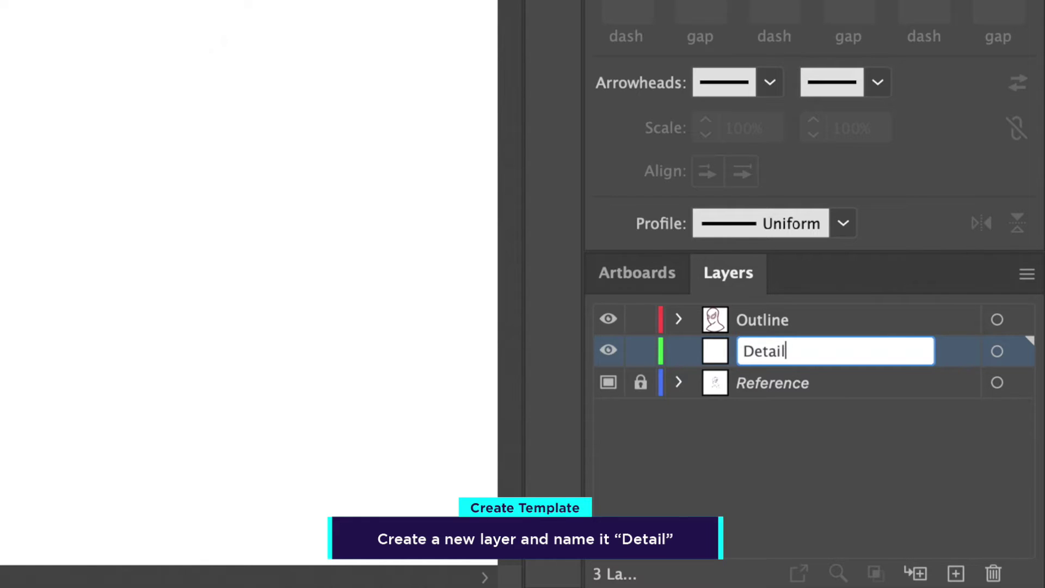
pyautogui.press('Return')
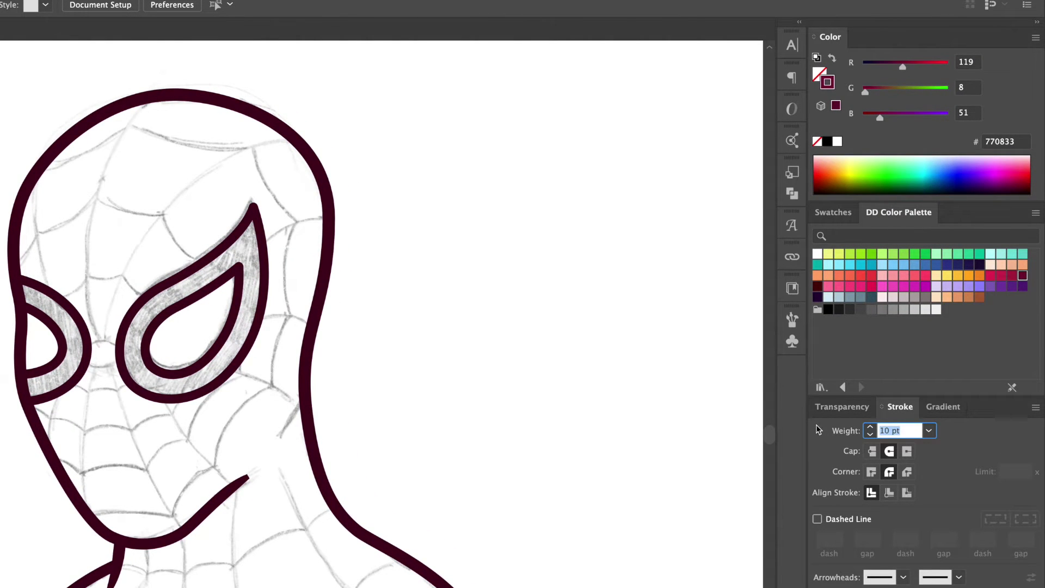
# - Set the stroke weight to 6 pt and draw a web line between the eyes, bowed downward along the sketch
pyautogui.press('Return')
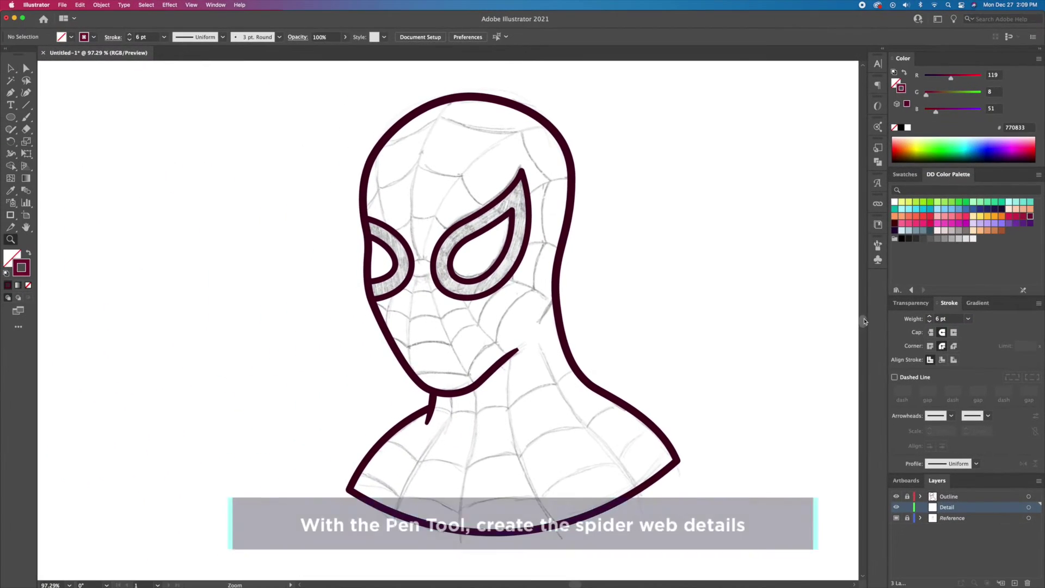
pyautogui.click(420, 270)
pyautogui.press('p')
pyautogui.click(388, 295)
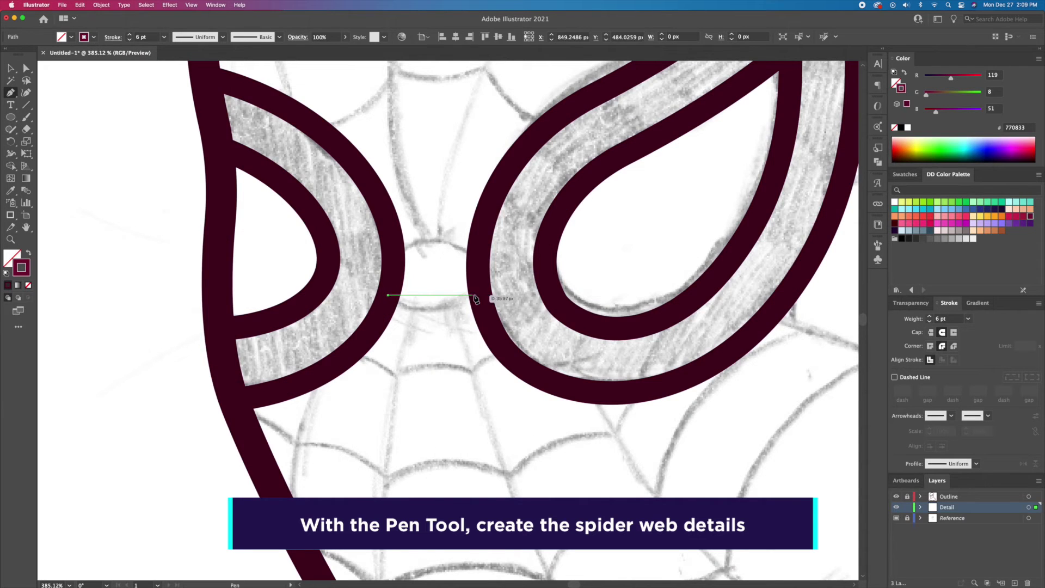
pyautogui.click(479, 295)
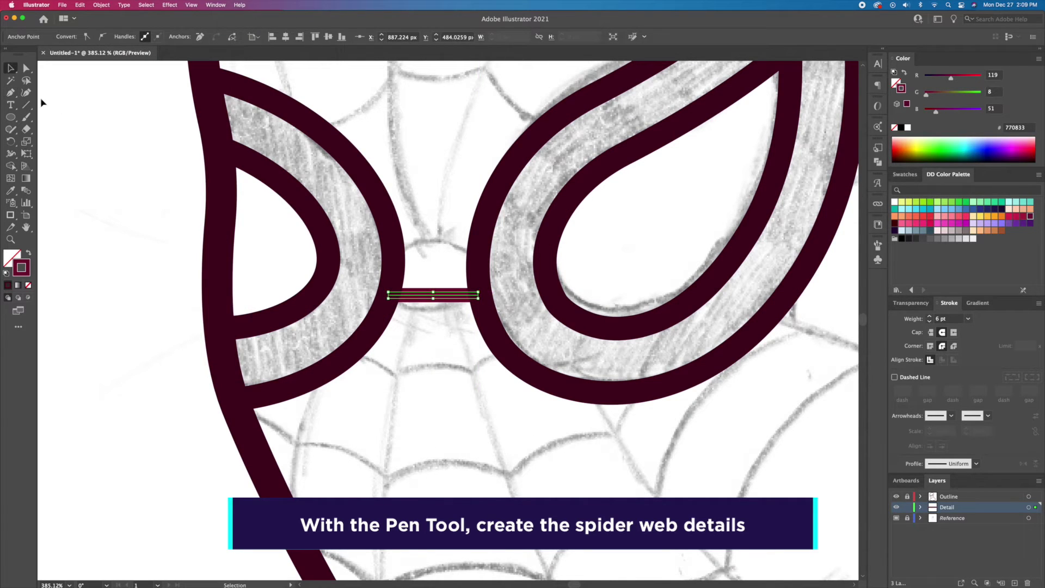
pyautogui.click(27, 93)
pyautogui.moveTo(438, 299); pyautogui.dragTo(433, 314)
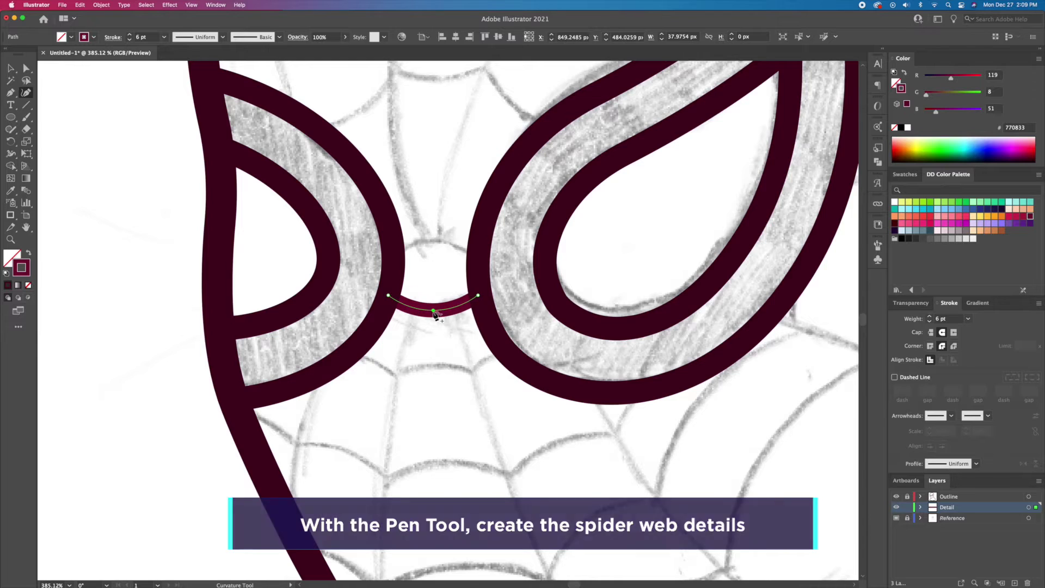
# - Draw a peaked web line between the eyes above the bowed one and adjust its apex to match the sketch
pyautogui.press('p')
pyautogui.click(393, 260)
pyautogui.click(431, 238)
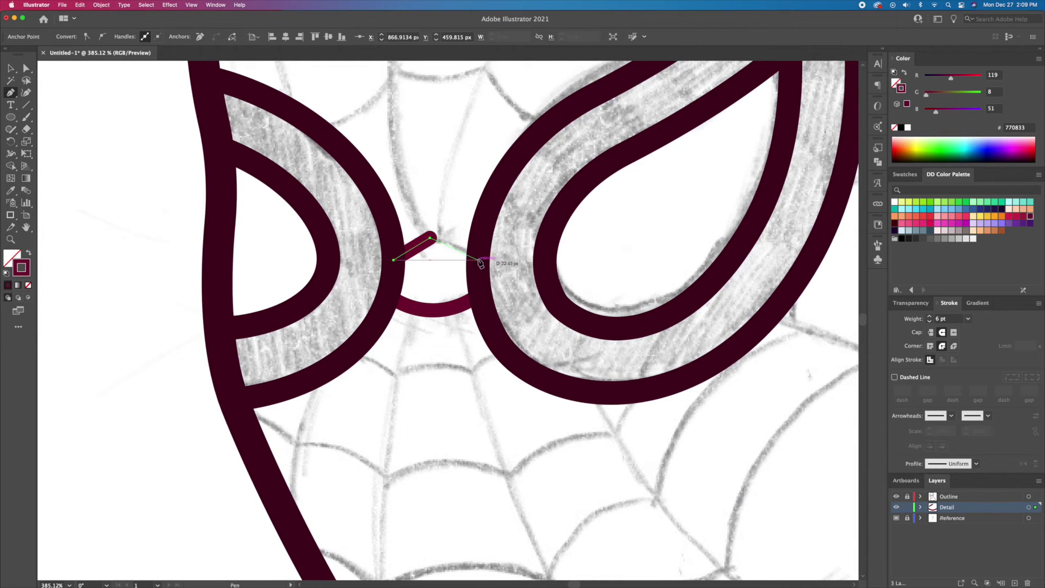
pyautogui.press('a')
pyautogui.moveTo(429, 237); pyautogui.dragTo(435, 242)
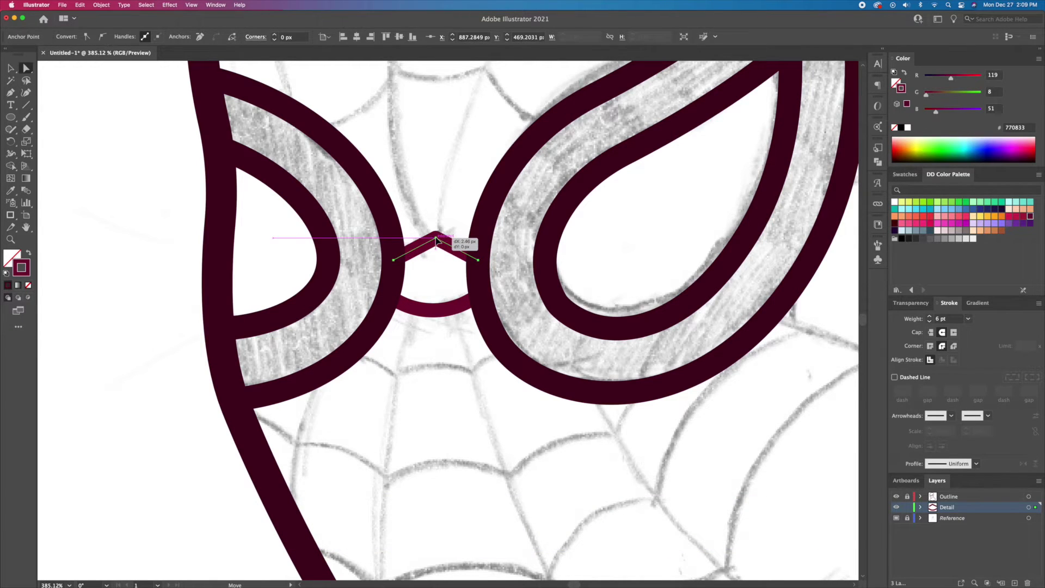
# - Draw a web line from the nose-bridge peak to the top of the head and bend it along the sketched curve
pyautogui.click(466, 163)
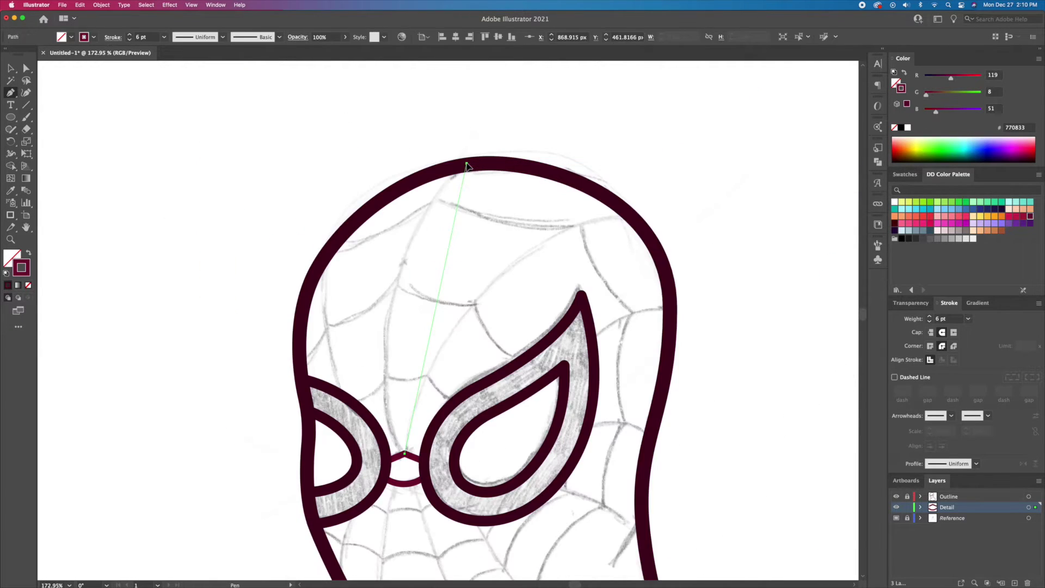
pyautogui.click(466, 164)
pyautogui.press('v')
pyautogui.click(25, 92)
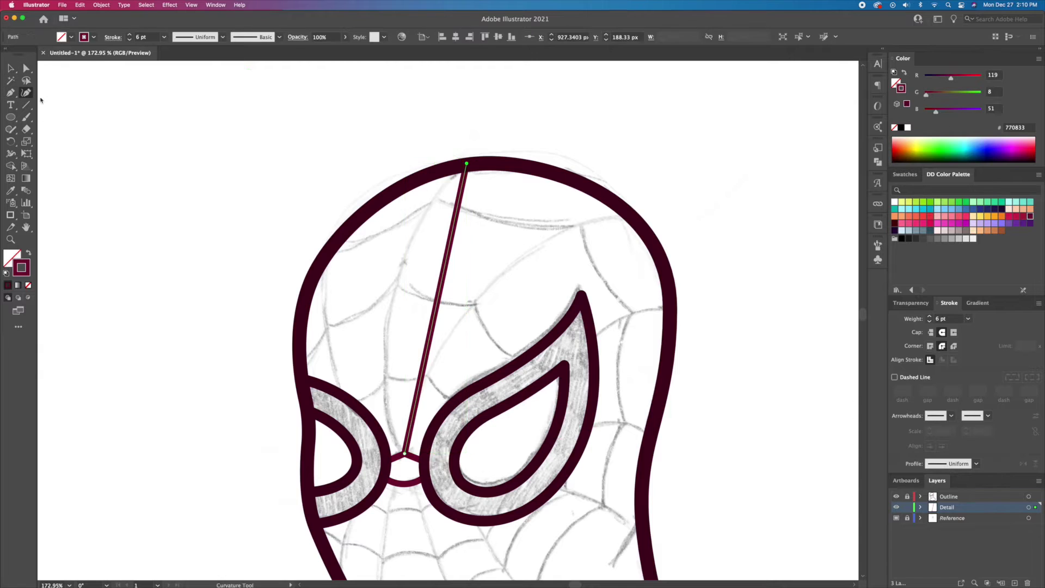
pyautogui.moveTo(436, 306); pyautogui.dragTo(392, 303)
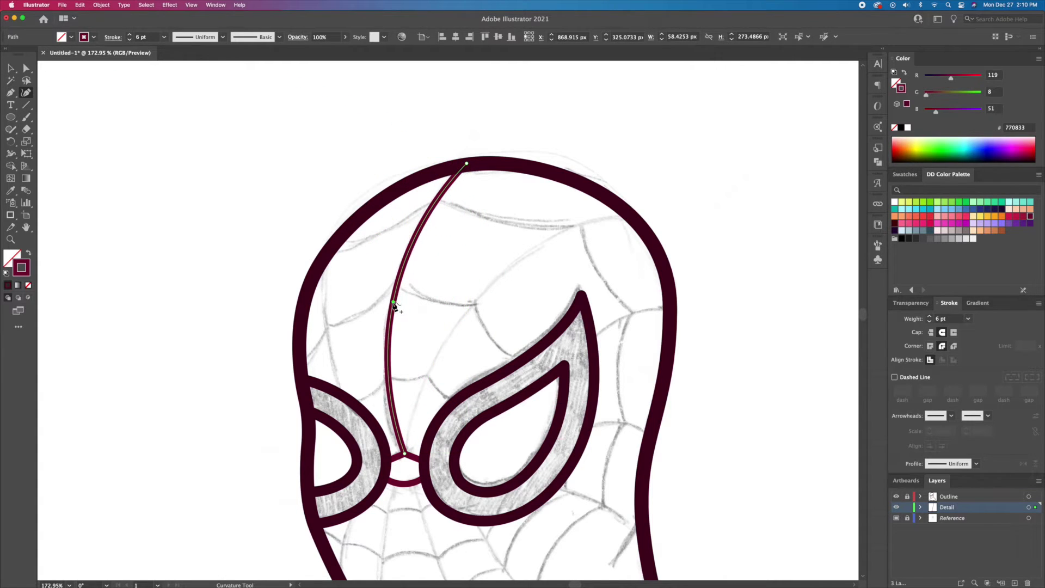
# - Draw a second web line from the nose-bridge peak to the upper back of the head, curved above the near eye
pyautogui.press('p')
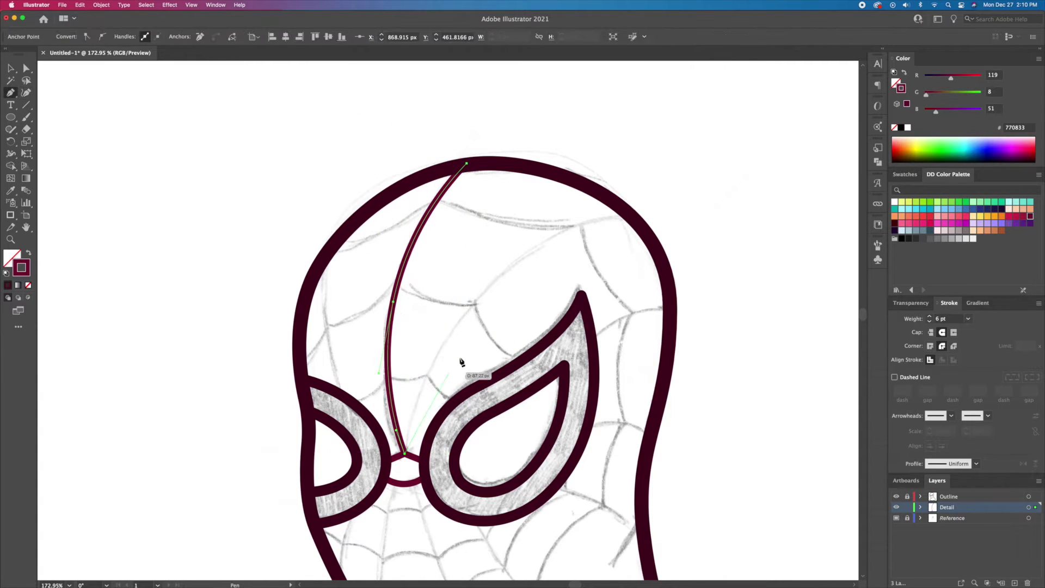
pyautogui.click(631, 220)
pyautogui.press('v')
pyautogui.click(26, 94)
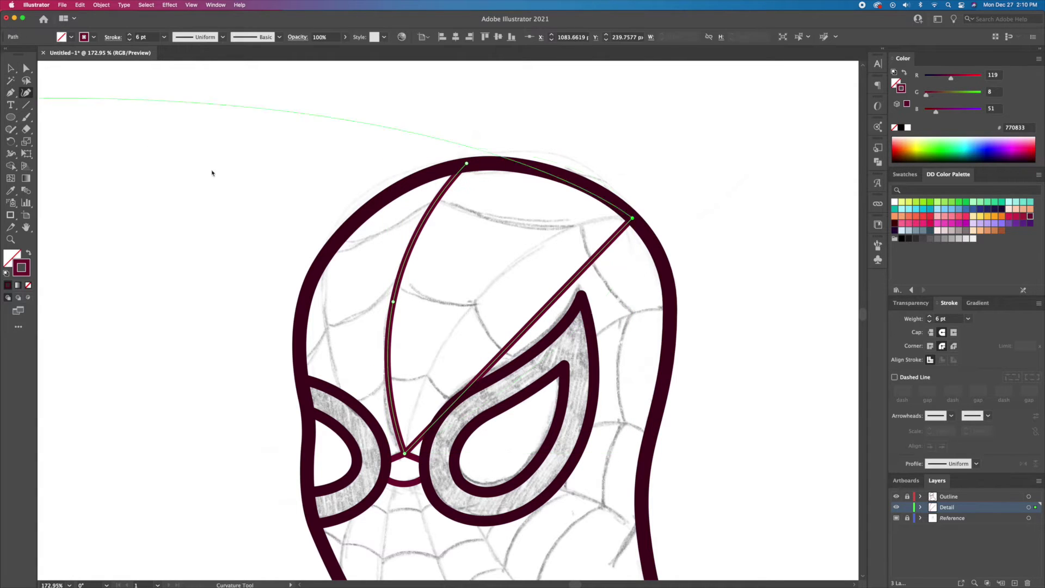
pyautogui.moveTo(512, 346); pyautogui.dragTo(492, 312)
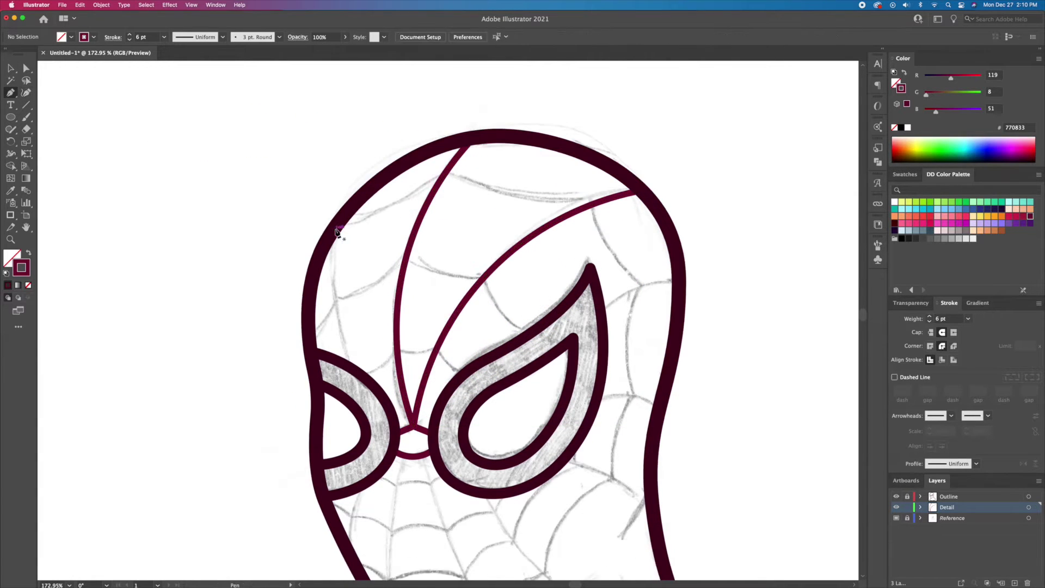
# - Draw straight web lines from the forehead edge to the far eye, and two from the near eye to the back of the head
pyautogui.click(335, 227)
pyautogui.click(353, 364)
pyautogui.press('Escape')
pyautogui.click(600, 311)
pyautogui.click(678, 282)
pyautogui.press('Escape')
pyautogui.click(659, 402)
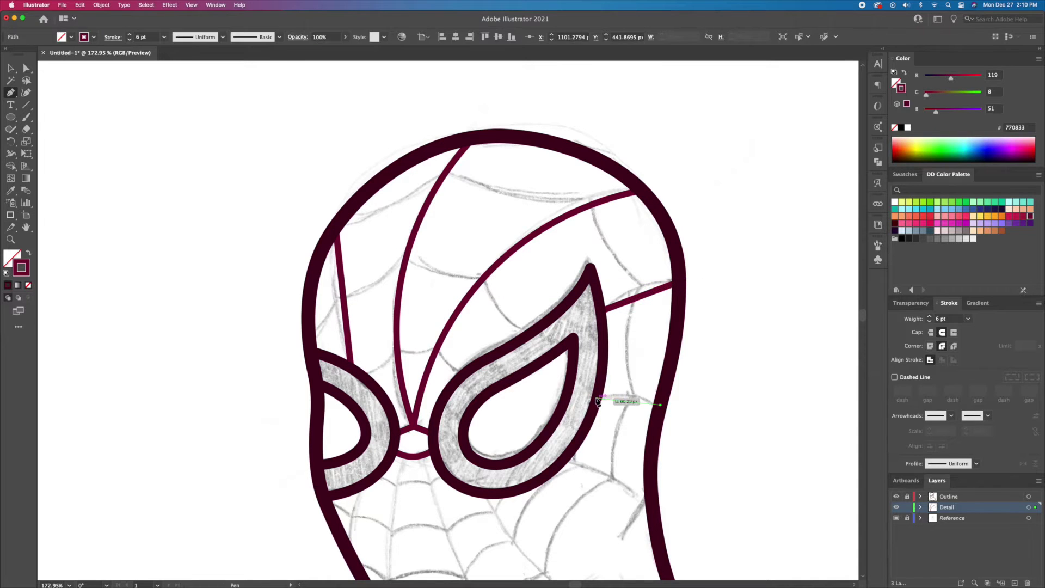
pyautogui.click(597, 401)
pyautogui.press('Escape')
# - Draw straight web lines from the near eye's lower edge, one to the back of the head and one to the jawline
pyautogui.scroll(-5, 614, 386)
pyautogui.click(634, 374)
pyautogui.click(550, 335)
pyautogui.press('Escape')
pyautogui.click(548, 469)
pyautogui.click(473, 374)
pyautogui.press('Escape')
# - Draw two straight web lines from the nose bridge to the chin outline, plus a short one from the far eye to the face edge
pyautogui.scroll(-3, 446, 327)
pyautogui.click(423, 267)
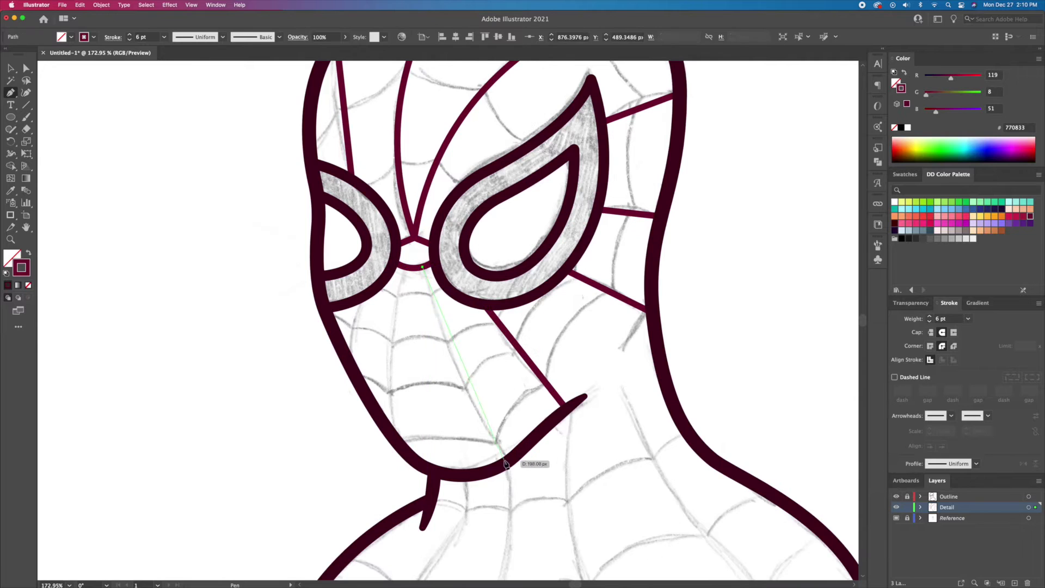
pyautogui.click(511, 461)
pyautogui.press('Escape')
pyautogui.click(407, 267)
pyautogui.click(393, 437)
pyautogui.press('Escape')
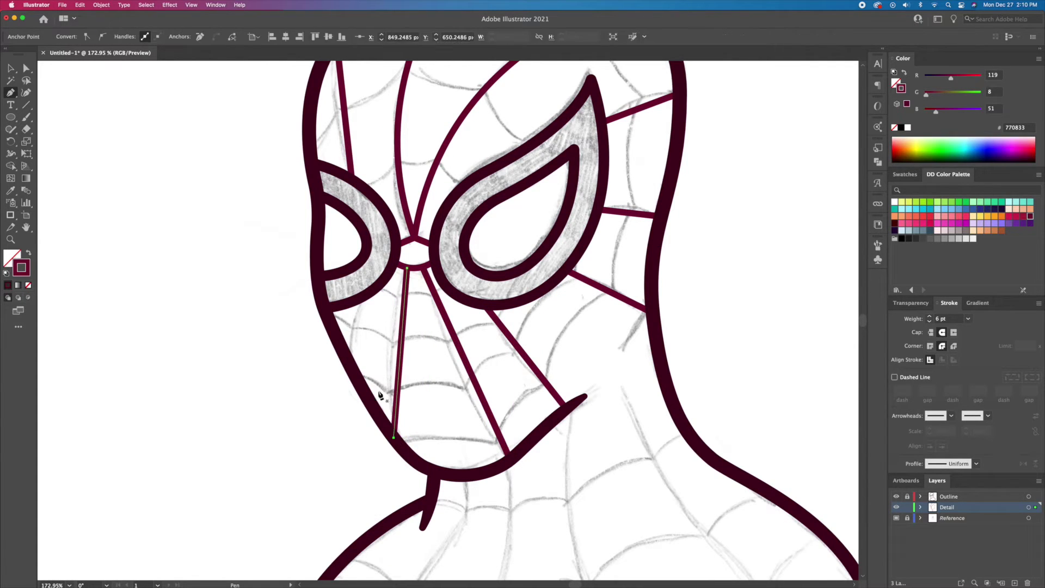
pyautogui.click(362, 297)
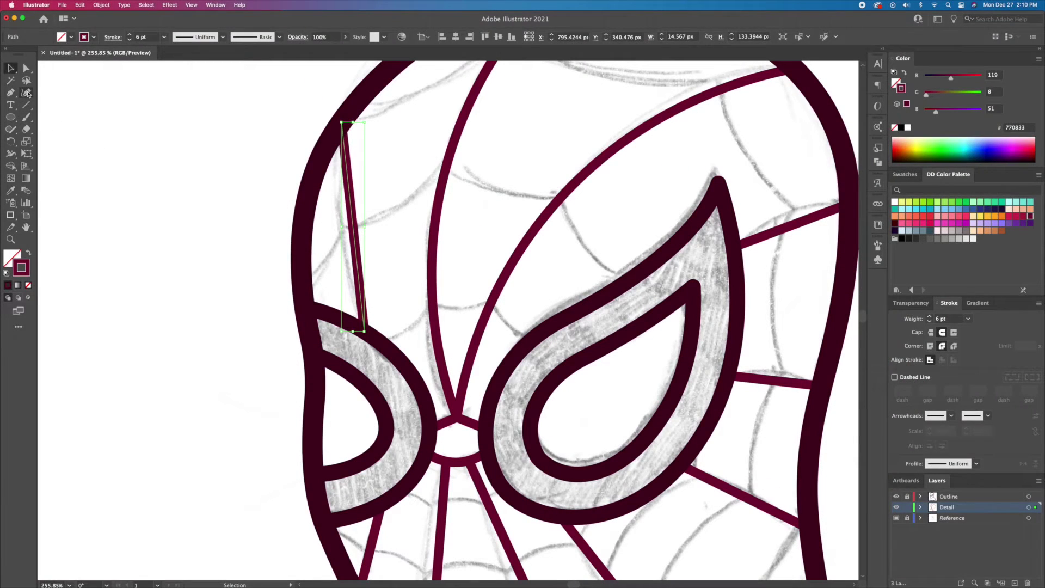
# - Bend the web line above the far eye and the three lines behind the near eye to follow the sketch, using the Curvature tool
pyautogui.click(27, 93)
pyautogui.moveTo(352, 226); pyautogui.dragTo(333, 226)
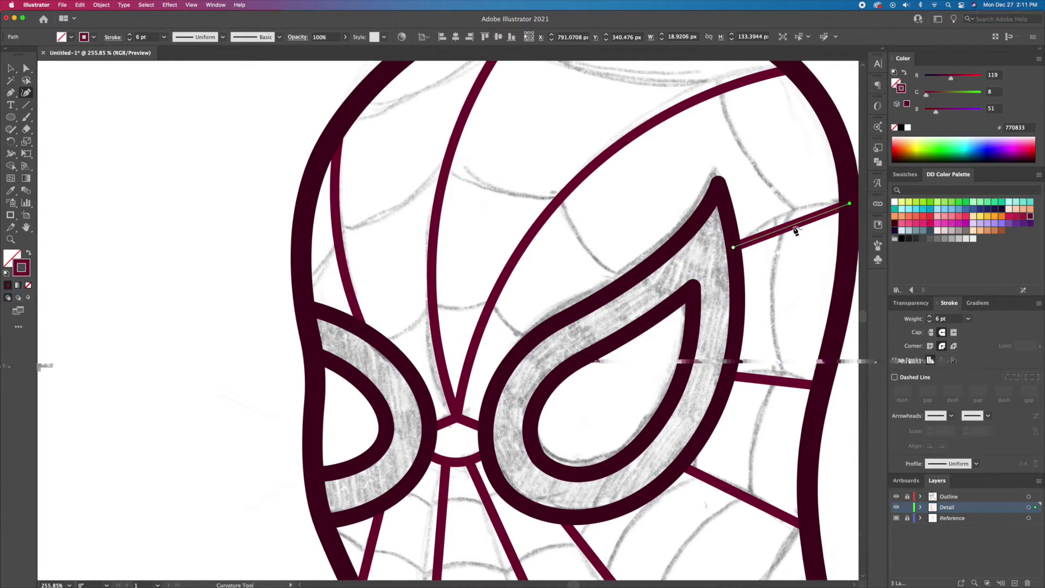
pyautogui.moveTo(794, 223); pyautogui.dragTo(790, 215)
pyautogui.moveTo(789, 263); pyautogui.dragTo(647, 223)
pyautogui.keyDown('super'); pyautogui.click(631, 341); pyautogui.keyUp('super')
pyautogui.moveTo(634, 346); pyautogui.dragTo(633, 329)
pyautogui.scroll(-5, 603, 456)
pyautogui.hscroll(-2, 603, 456)
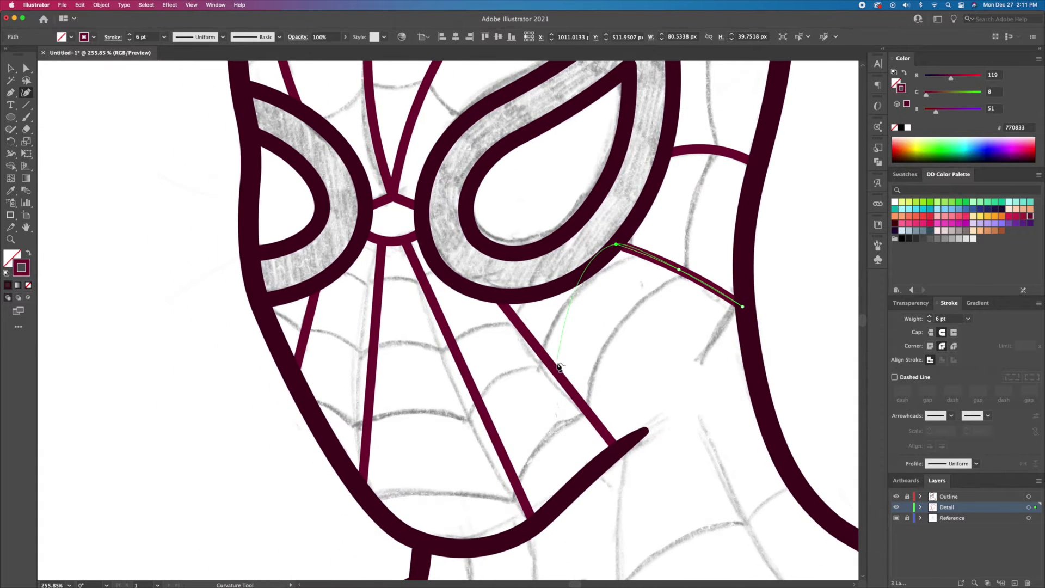
# - Bend the cheek line, the two nose-bridge-to-chin lines and the short line below the far eye along the sketched curves
pyautogui.keyDown('super'); pyautogui.click(555, 369); pyautogui.keyUp('super')
pyautogui.moveTo(555, 370); pyautogui.dragTo(542, 375)
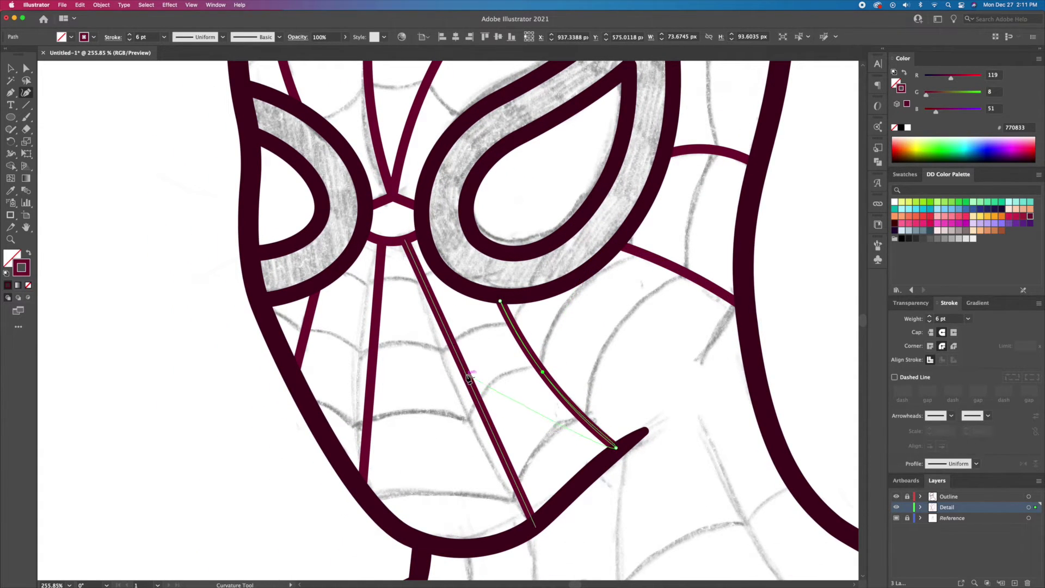
pyautogui.keyDown('super'); pyautogui.click(466, 375); pyautogui.keyUp('super')
pyautogui.moveTo(467, 375); pyautogui.dragTo(450, 377)
pyautogui.click(377, 351)
pyautogui.moveTo(378, 351); pyautogui.dragTo(362, 348)
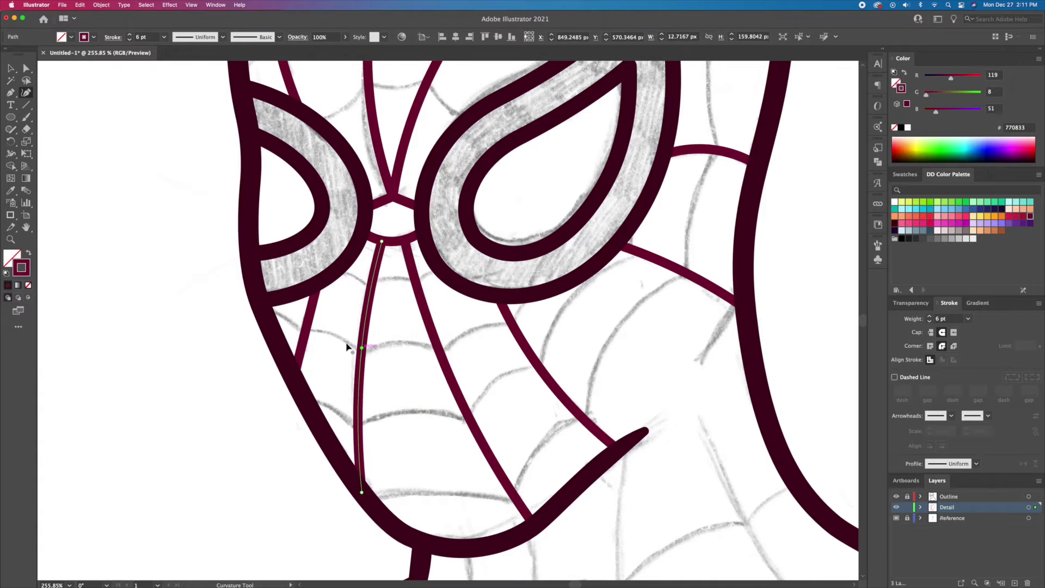
pyautogui.keyDown('super'); pyautogui.click(309, 322); pyautogui.keyUp('super')
pyautogui.moveTo(308, 323); pyautogui.dragTo(302, 320)
# - Draw the two front neck web lines as curves from the chin outline down past the bust's bottom edge
pyautogui.moveTo(517, 293); pyautogui.dragTo(517, 307)
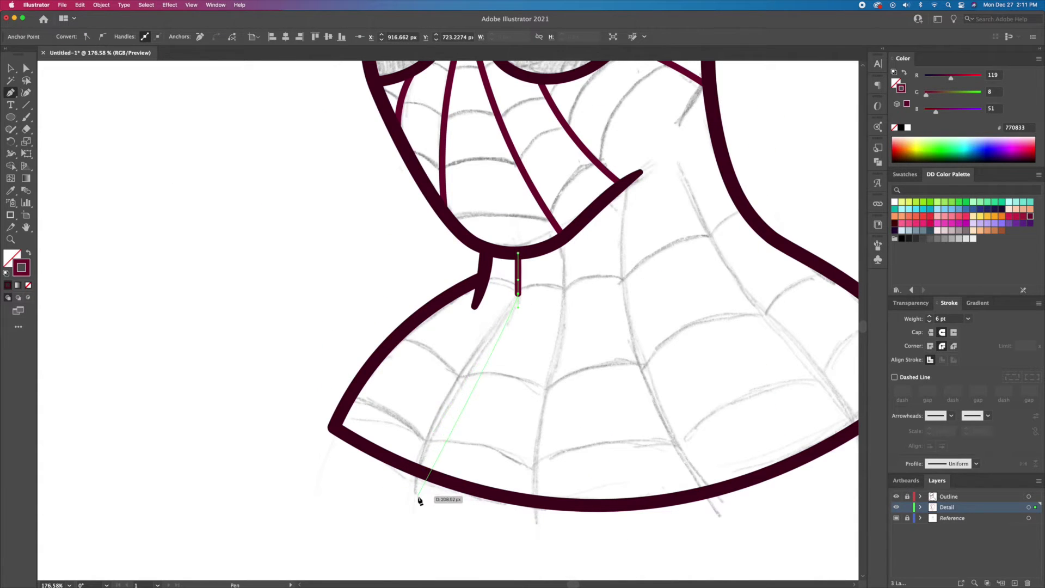
pyautogui.moveTo(413, 568); pyautogui.dragTo(403, 554)
pyautogui.press('v')
pyautogui.click(539, 278)
pyautogui.moveTo(539, 278); pyautogui.dragTo(486, 283)
pyautogui.click(504, 178)
pyautogui.moveTo(486, 468); pyautogui.dragTo(509, 541)
pyautogui.press('v')
# - Draw curved web lines from the jawline's end past the bust's bottom edge, and from the shoulder's bottom edge up the side of the neck
pyautogui.click(617, 248)
pyautogui.click(564, 129)
pyautogui.moveTo(570, 259); pyautogui.dragTo(571, 265)
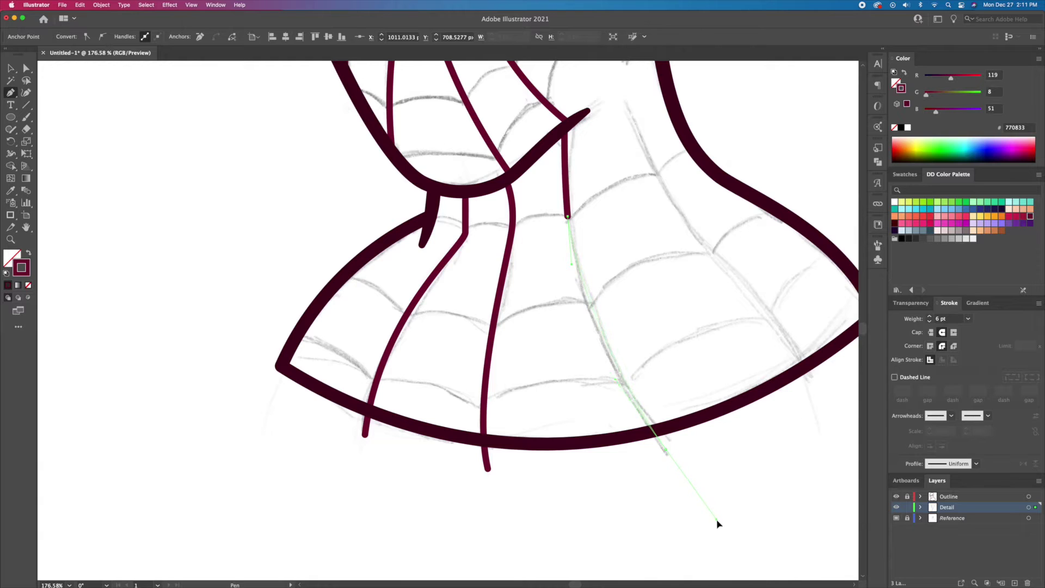
pyautogui.moveTo(717, 521); pyautogui.dragTo(718, 522)
pyautogui.press('v')
pyautogui.click(628, 445)
pyautogui.moveTo(629, 123); pyautogui.dragTo(554, 192)
pyautogui.click(738, 459)
pyautogui.moveTo(641, 332); pyautogui.dragTo(606, 299)
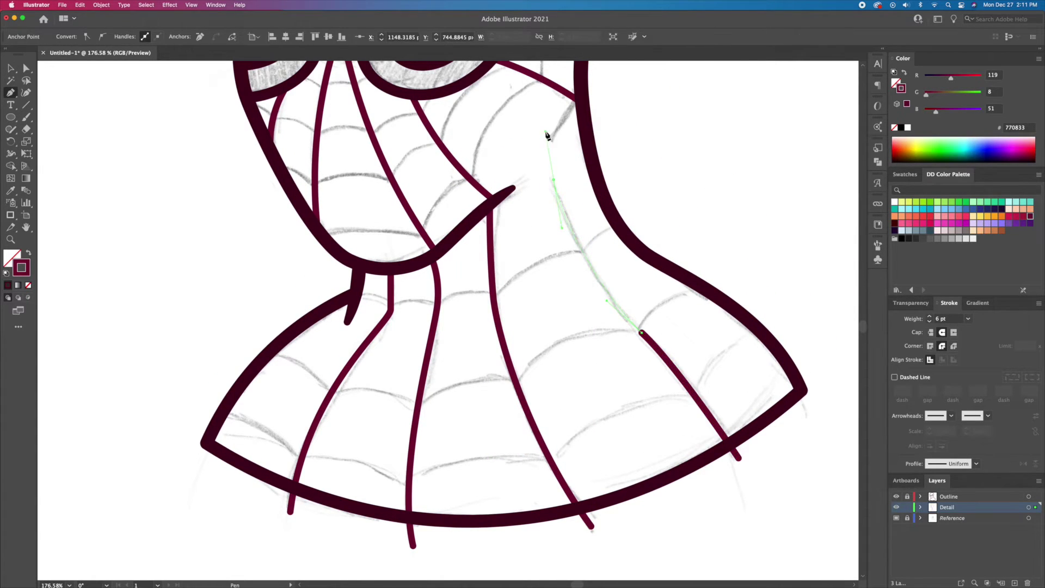
pyautogui.moveTo(546, 132); pyautogui.dragTo(546, 132)
pyautogui.keyDown('super'); pyautogui.click(767, 469); pyautogui.keyUp('super')
# - Unlock the Outline layer and pull the overshooting lower ends of the neck web lines back onto the bust's bottom outline
pyautogui.click(906, 496)
pyautogui.scroll(2, 767, 469)
pyautogui.press('a')
pyautogui.moveTo(726, 446); pyautogui.dragTo(710, 422)
pyautogui.moveTo(546, 526); pyautogui.dragTo(530, 505)
pyautogui.moveTo(530, 505); pyautogui.dragTo(691, 413)
pyautogui.moveTo(492, 458); pyautogui.dragTo(491, 427)
pyautogui.moveTo(364, 413); pyautogui.dragTo(322, 427)
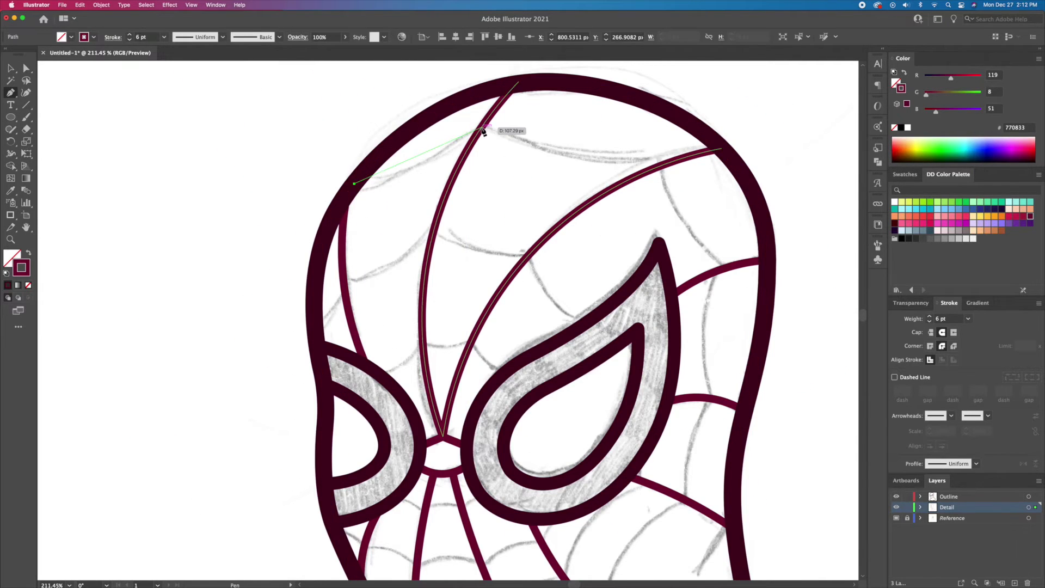
# - Draw the outermost web ring as straight segments joining the web lines, from the forehead edge around the near eye to the chin
pyautogui.click(481, 127)
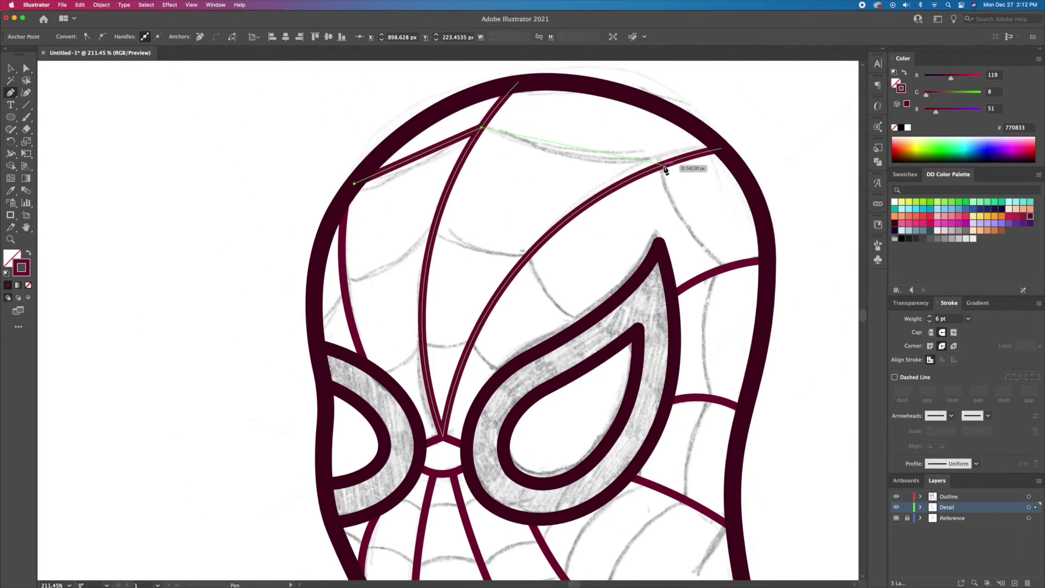
pyautogui.click(664, 164)
pyautogui.click(724, 268)
pyautogui.click(710, 400)
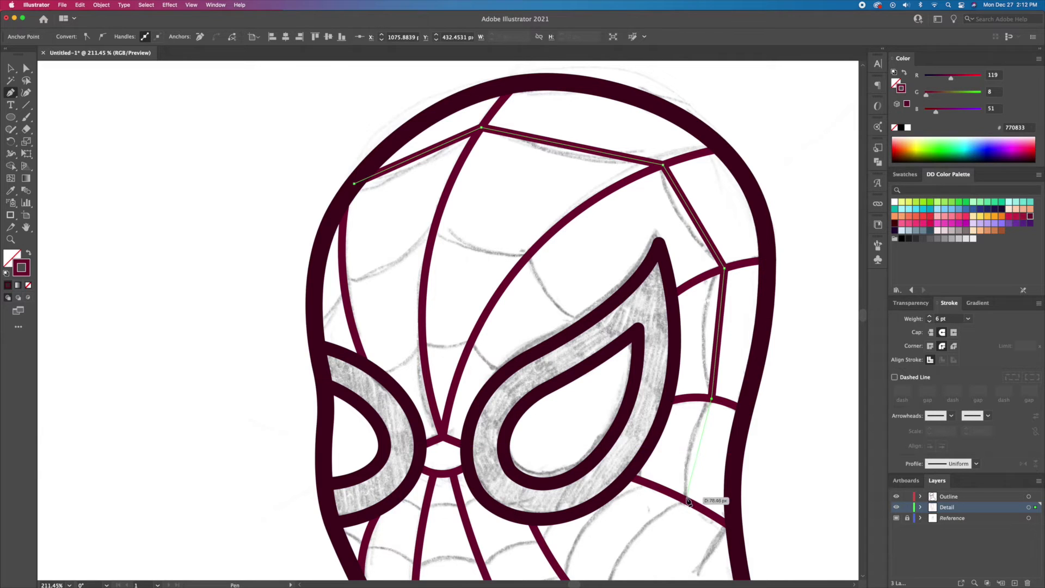
pyautogui.click(683, 498)
pyautogui.scroll(-5, 682, 498)
pyautogui.hscroll(-1, 683, 498)
pyautogui.click(625, 435)
pyautogui.click(569, 497)
pyautogui.click(453, 500)
pyautogui.press('v')
pyautogui.click(523, 468)
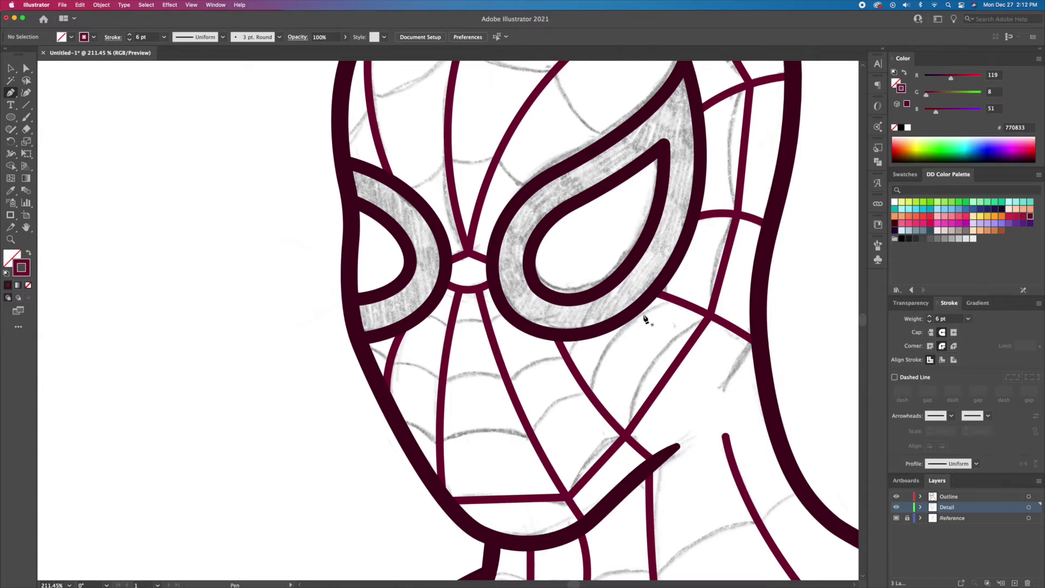
# - Draw the second web ring on the lower face as straight segments, from the near eye's lower edge across the web lines to the far face edge
pyautogui.click(645, 300)
pyautogui.click(587, 390)
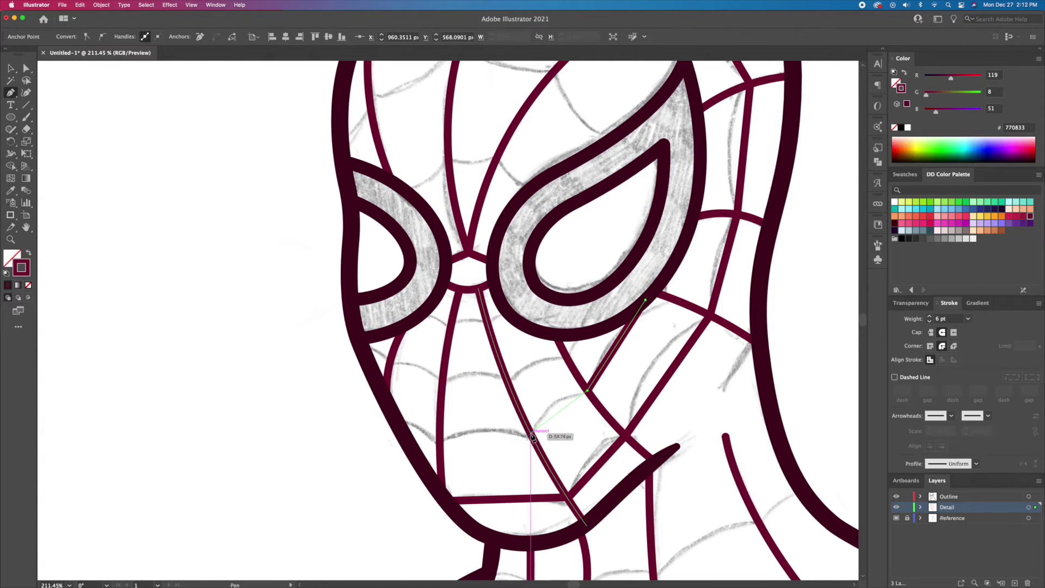
pyautogui.click(530, 433)
pyautogui.click(440, 438)
pyautogui.click(397, 422)
pyautogui.press('Return')
# - Draw the next two inner web rings as straight segments, one from the far face edge to below the near eye, one under the nose between the eyes
pyautogui.click(361, 346)
pyautogui.click(390, 360)
pyautogui.click(443, 377)
pyautogui.click(505, 376)
pyautogui.click(566, 356)
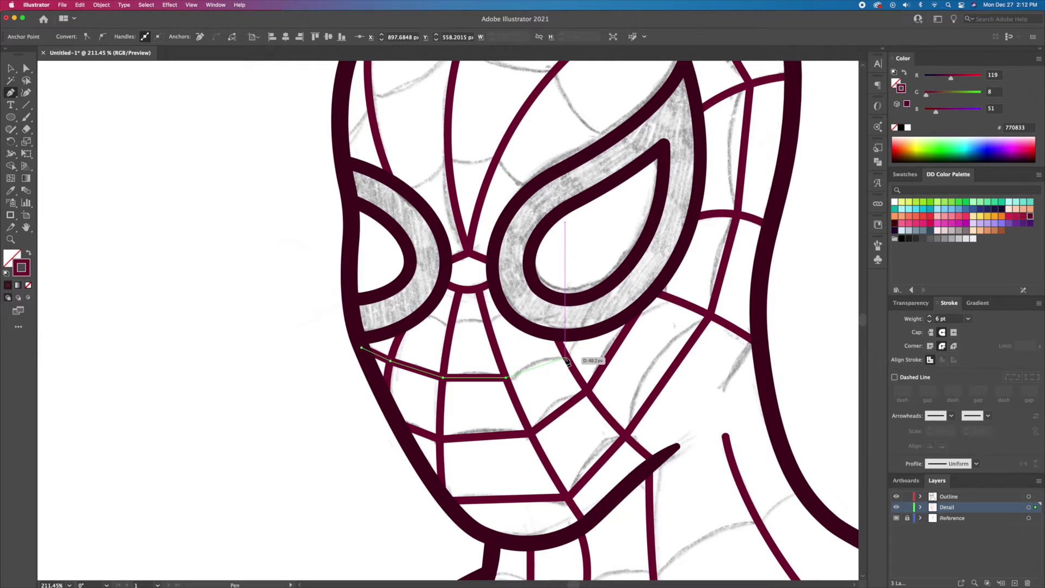
pyautogui.press('Return')
pyautogui.click(505, 310)
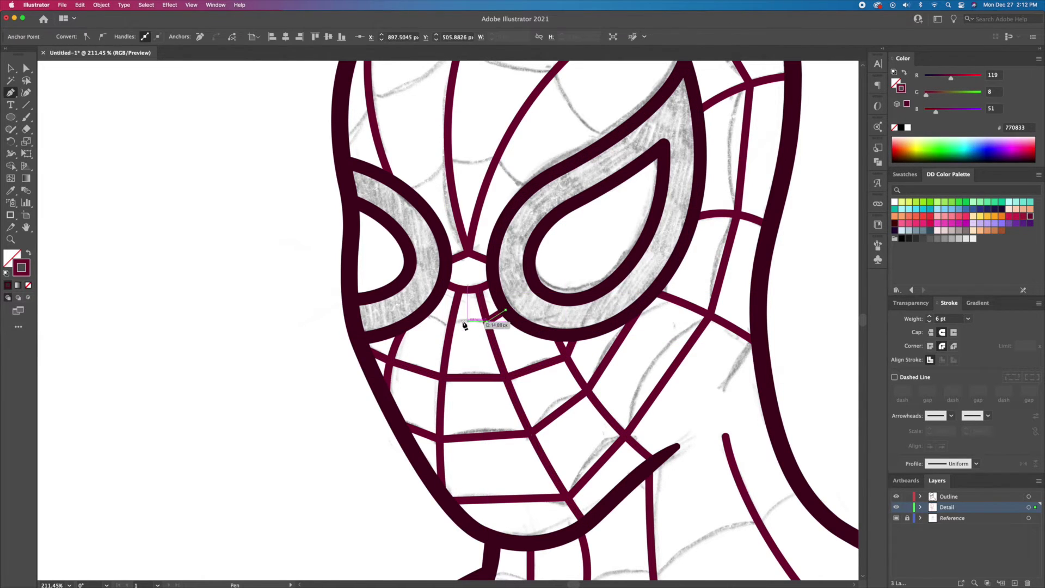
pyautogui.click(430, 314)
pyautogui.press('v')
# - Draw the two inner forehead web rings as straight segments, one from the near eye to the head's front edge and one between the eyes
pyautogui.scroll(4, 668, 278)
pyautogui.click(599, 260)
pyautogui.click(542, 191)
pyautogui.click(447, 170)
pyautogui.click(358, 223)
pyautogui.click(332, 260)
pyautogui.click(394, 311)
pyautogui.click(436, 286)
pyautogui.click(483, 282)
pyautogui.click(517, 310)
# - Bend the outermost web ring's segments inward with the Curvature tool to follow the sketch, from the forehead around the near eye to the chin
pyautogui.hotkey('shift', '`')
pyautogui.scroll(-2, 522, 312)
pyautogui.moveTo(570, 157); pyautogui.dragTo(566, 164)
pyautogui.moveTo(441, 168); pyautogui.dragTo(438, 177)
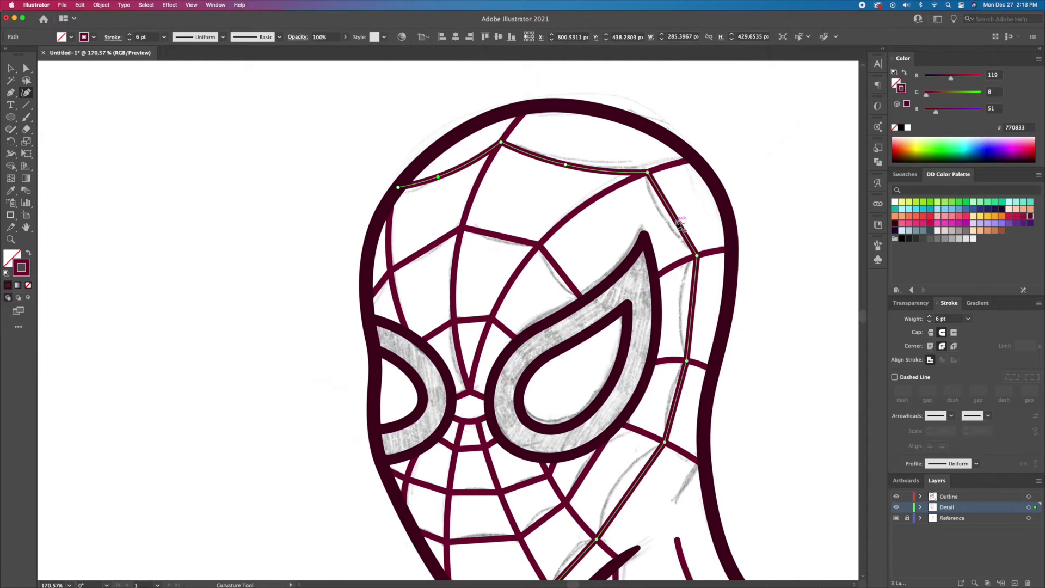
pyautogui.moveTo(674, 217); pyautogui.dragTo(665, 222)
pyautogui.moveTo(690, 319); pyautogui.dragTo(680, 319)
pyautogui.moveTo(672, 413); pyautogui.dragTo(665, 409)
pyautogui.moveTo(634, 486); pyautogui.dragTo(618, 482)
pyautogui.scroll(-3, 618, 482)
pyautogui.click(562, 439)
pyautogui.click(488, 463)
# - Curve the segments of the inner lower-face web rings to match the sketch, including the short ring under the nose
pyautogui.click(477, 417)
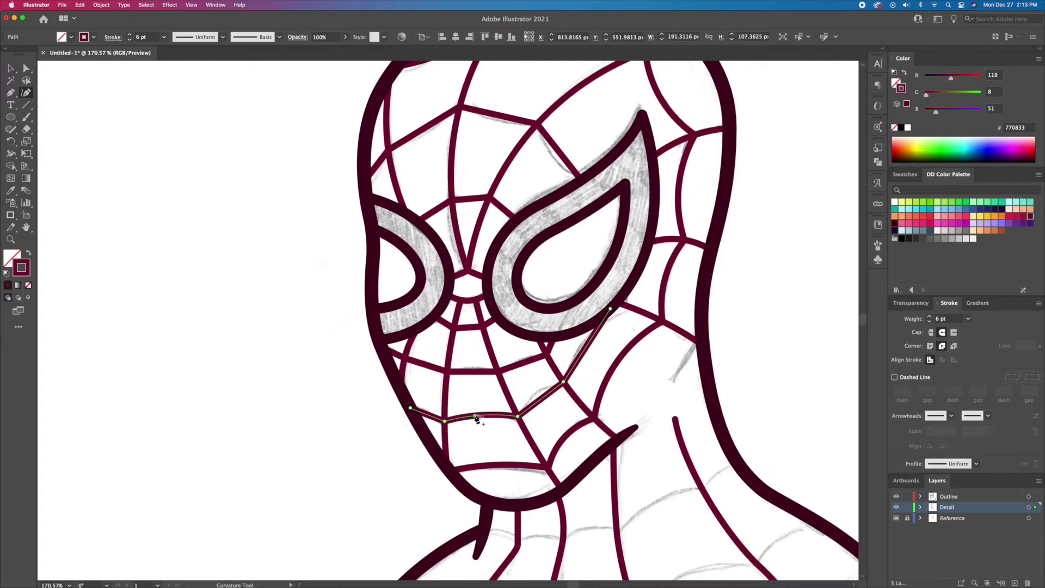
pyautogui.click(583, 344)
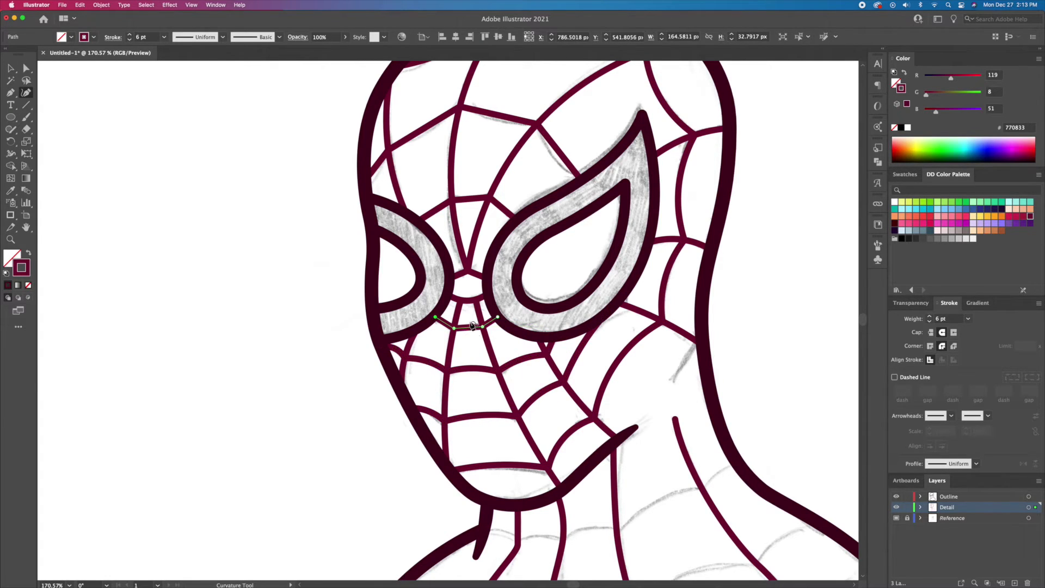
pyautogui.moveTo(447, 321); pyautogui.dragTo(538, 325)
pyautogui.moveTo(451, 311)
pyautogui.mouseDown()
pyautogui.moveTo(445, 327)
pyautogui.moveTo(447, 318)
pyautogui.mouseUp()
pyautogui.moveTo(606, 327); pyautogui.dragTo(602, 320)
pyautogui.moveTo(636, 332); pyautogui.dragTo(554, 310)
# - Curve the segments of the two inner forehead web rings inward to match the sketch
pyautogui.scroll(10, 659, 353)
pyautogui.keyDown('super'); pyautogui.click(574, 306); pyautogui.keyUp('super')
pyautogui.moveTo(447, 233); pyautogui.dragTo(435, 243)
pyautogui.moveTo(295, 259); pyautogui.dragTo(297, 272)
pyautogui.keyDown('super'); pyautogui.click(315, 433); pyautogui.keyUp('super')
pyautogui.moveTo(316, 432); pyautogui.dragTo(320, 436)
pyautogui.moveTo(390, 406); pyautogui.dragTo(388, 420)
pyautogui.moveTo(457, 425); pyautogui.dragTo(448, 435)
# - Draw the short loose web line at the back of the neck, running inward from the neck outline
pyautogui.press('super+space')
pyautogui.moveTo(486, 421); pyautogui.dragTo(483, 273)
pyautogui.scroll(-8, 441, 392)
pyautogui.click(562, 362)
pyautogui.click(611, 297)
# - Draw the uppermost neck web ring as straight segments across the web lines, from the back neck outline to the front of the neck under the chin
pyautogui.press('p')
pyautogui.scroll(-3, 577, 293)
pyautogui.click(628, 223)
pyautogui.click(589, 249)
pyautogui.click(499, 295)
pyautogui.click(442, 304)
pyautogui.click(392, 304)
pyautogui.click(360, 295)
# - Bend the uppermost neck ring's segments upward with the Curvature tool to follow the sketch
pyautogui.press('v')
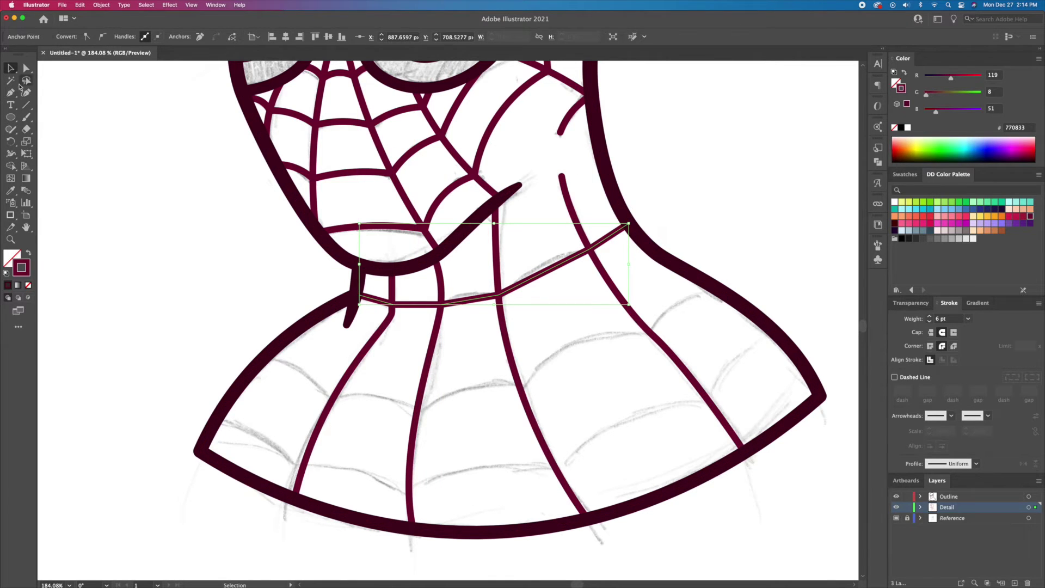
pyautogui.click(26, 93)
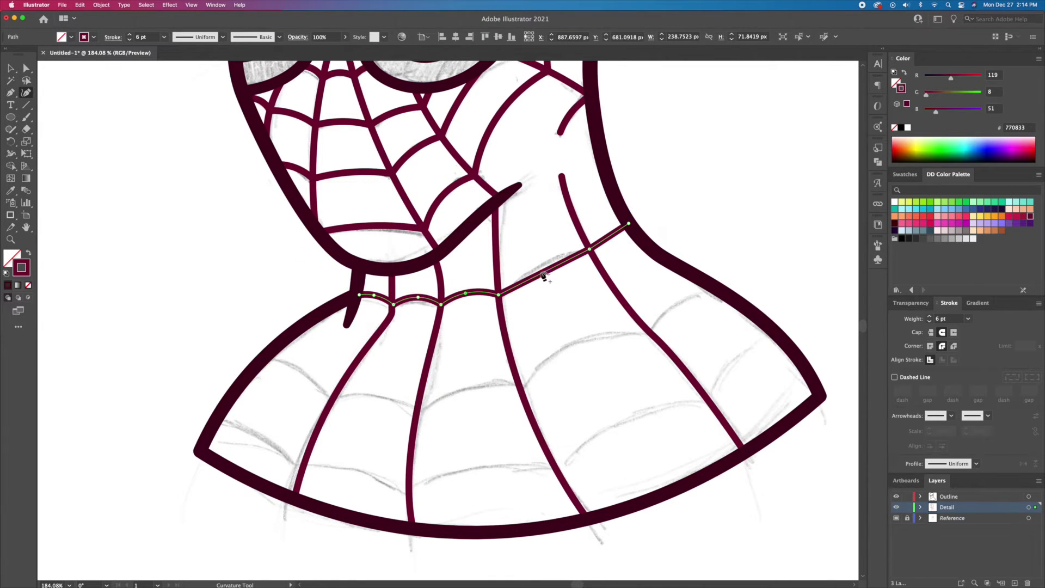
pyautogui.moveTo(543, 274); pyautogui.dragTo(539, 265)
# - Draw the middle shoulder web ring as straight segments across the web lines, from the back shoulder outline to the front shoulder outline
pyautogui.press('p')
pyautogui.click(714, 288)
pyautogui.click(649, 331)
pyautogui.click(519, 387)
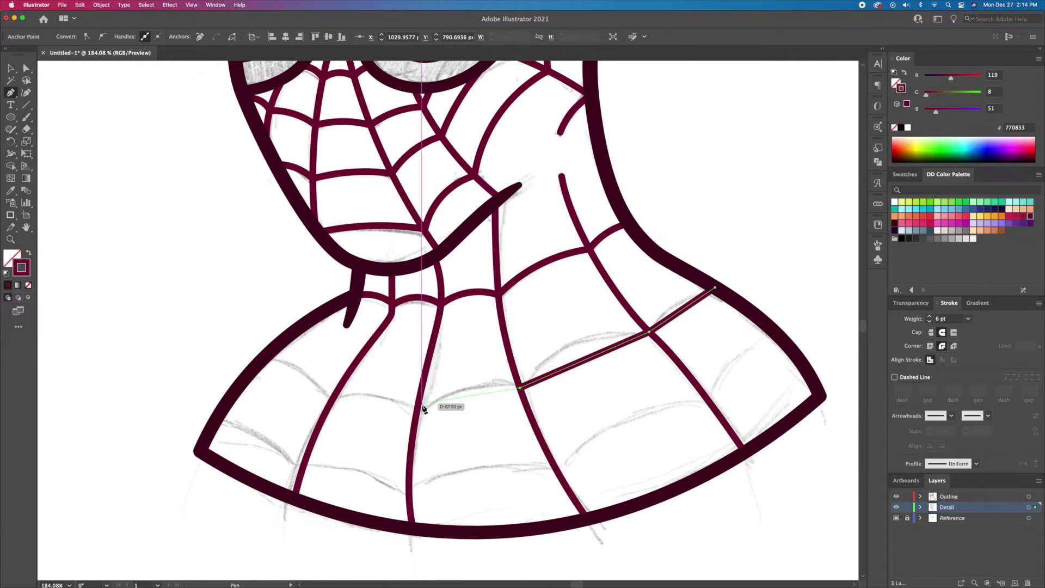
pyautogui.click(418, 406)
pyautogui.click(268, 354)
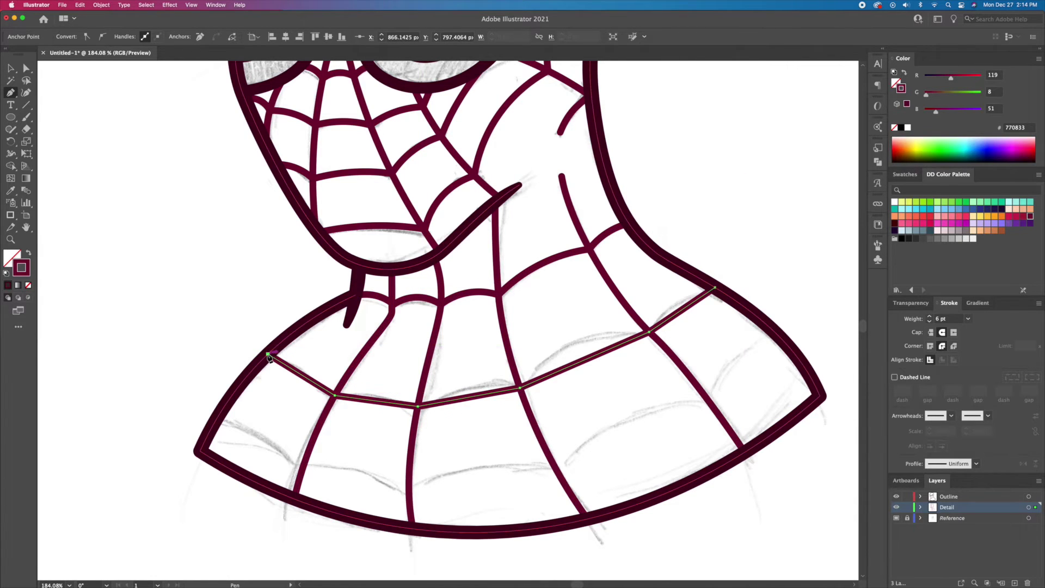
# - Bend the middle shoulder ring's segments upward with the Curvature tool to match the sketch
pyautogui.click(26, 92)
pyautogui.moveTo(384, 400); pyautogui.dragTo(382, 392)
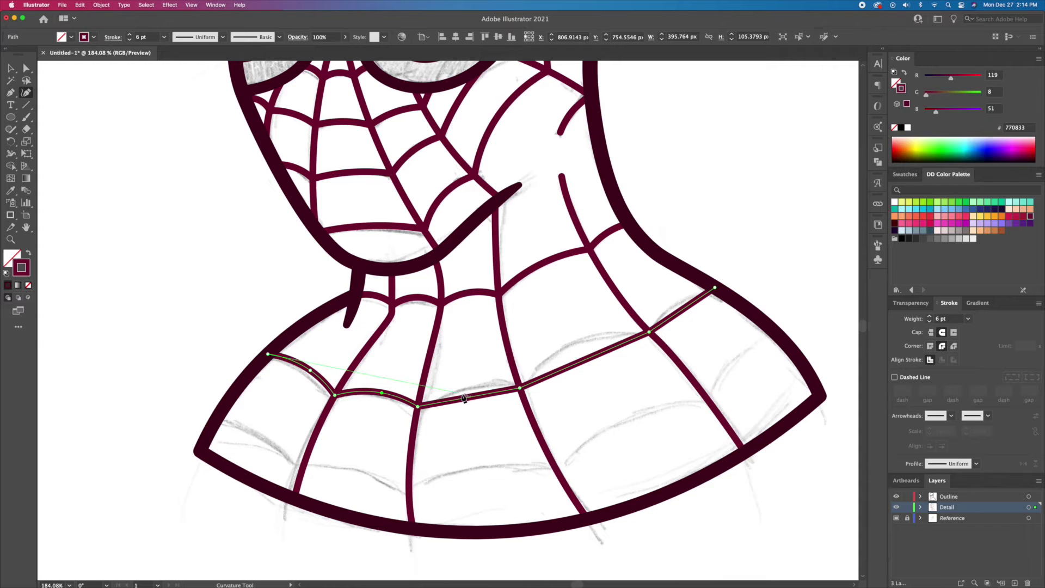
pyautogui.moveTo(470, 397); pyautogui.dragTo(469, 389)
pyautogui.moveTo(575, 364); pyautogui.dragTo(572, 344)
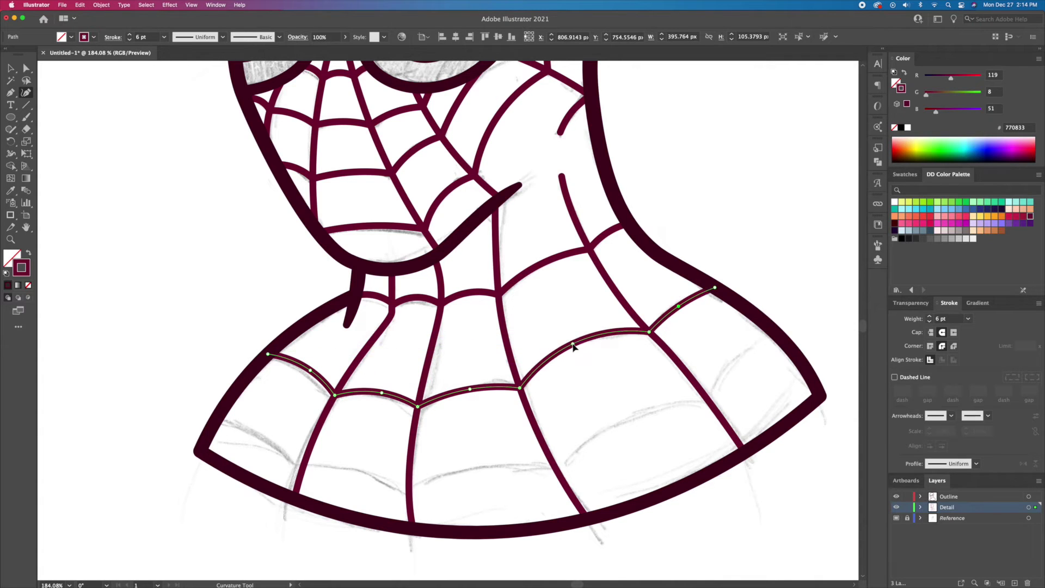
# - Draw the lowest web ring above the bust's bottom edge as straight segments, from the back shoulder outline to the front shoulder outline
pyautogui.press('p')
pyautogui.click(777, 333)
pyautogui.click(707, 399)
pyautogui.click(554, 466)
pyautogui.click(408, 486)
pyautogui.click(304, 463)
pyautogui.click(218, 416)
# - Bend the lowest shoulder ring's segments upward with the Curvature tool to match the sketch
pyautogui.hotkey('shift', '`')
pyautogui.moveTo(269, 443); pyautogui.dragTo(268, 433)
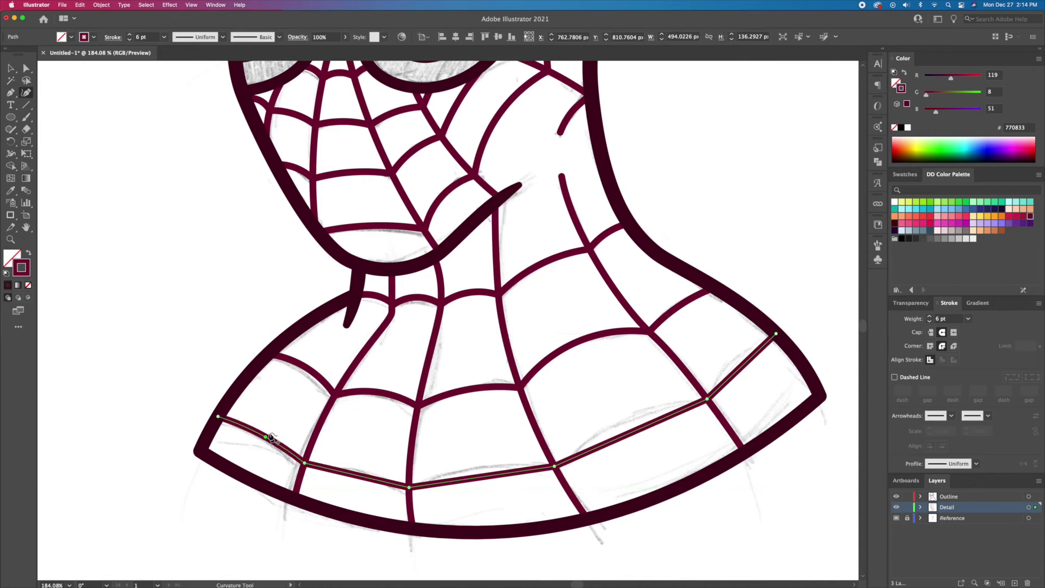
pyautogui.moveTo(363, 476); pyautogui.dragTo(364, 468)
pyautogui.moveTo(478, 474); pyautogui.dragTo(478, 469)
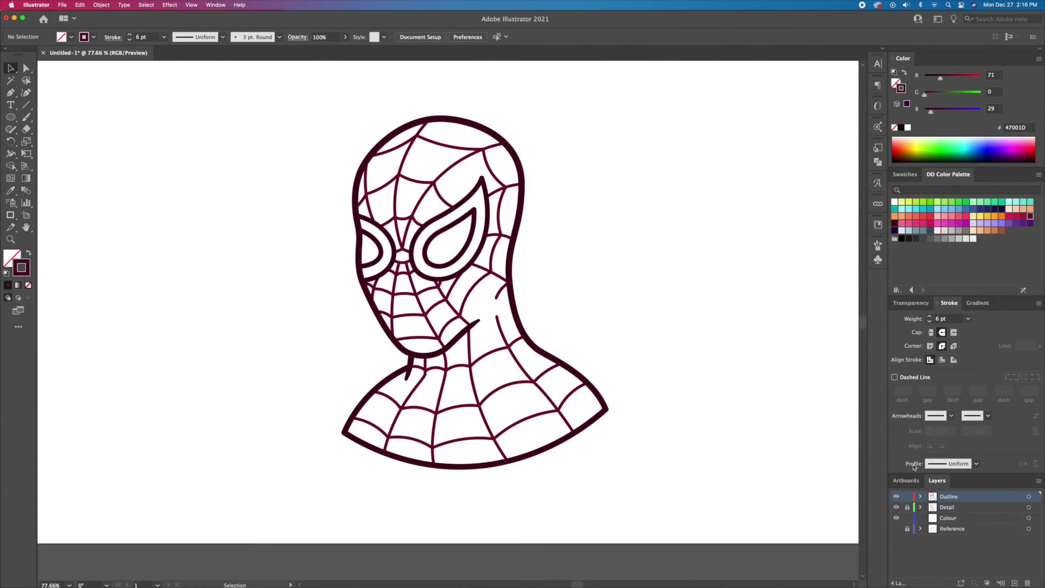
# - Hide the Detail layer and switch the Outline layer off and on to check its artwork
pyautogui.click(896, 507)
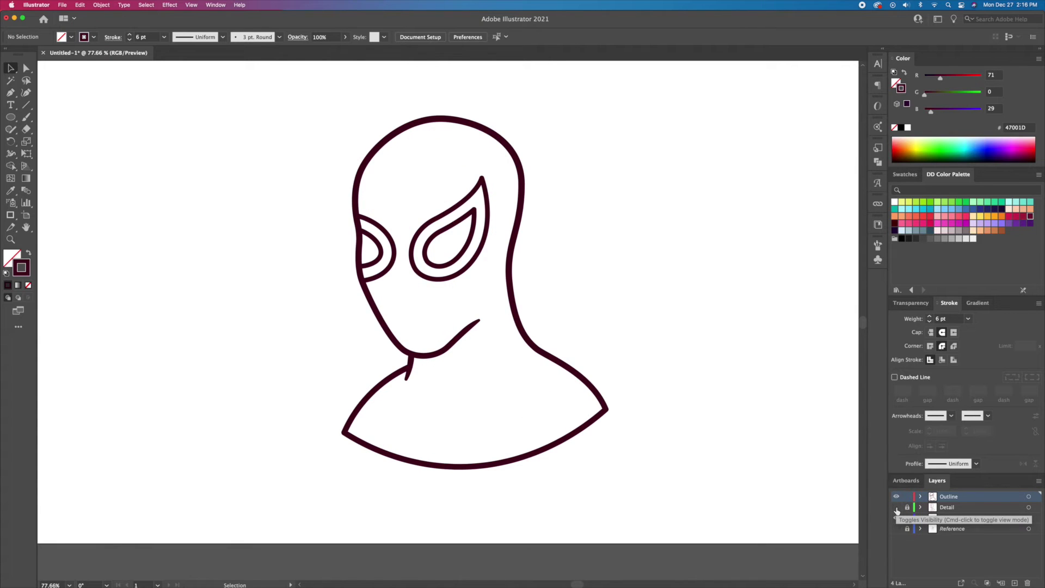
pyautogui.click(896, 496)
pyautogui.click(896, 497)
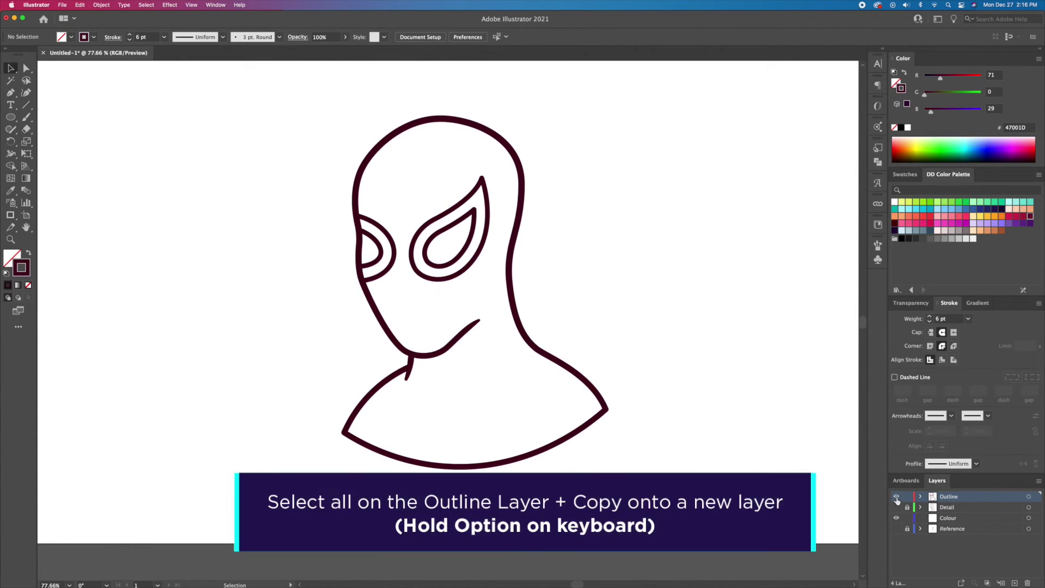
# - Copy all artwork from the Outline layer onto the Colour layer and hide the Outline layer
pyautogui.press('super+a')
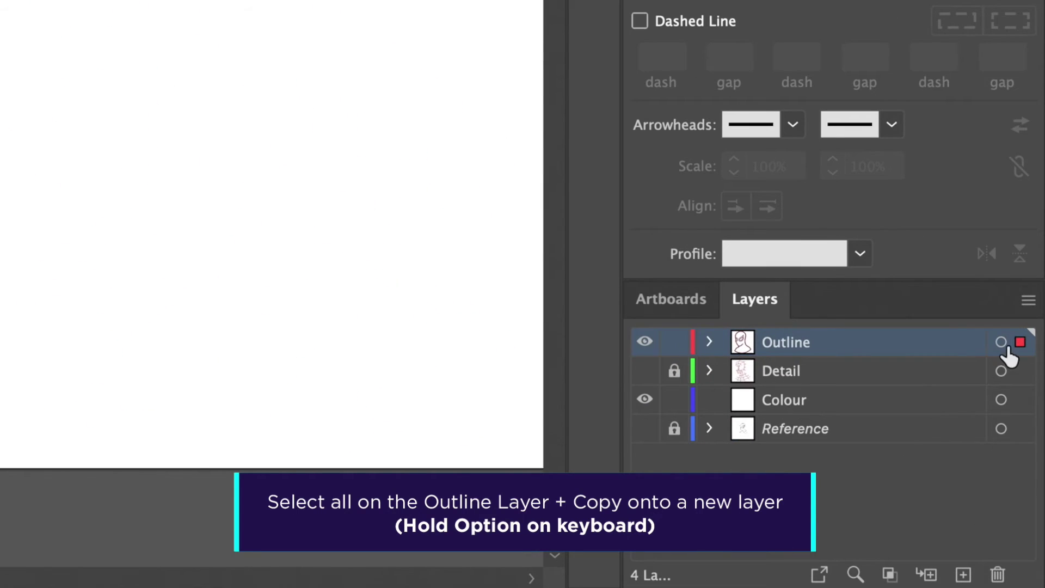
pyautogui.moveTo(1019, 343); pyautogui.dragTo(1020, 405)
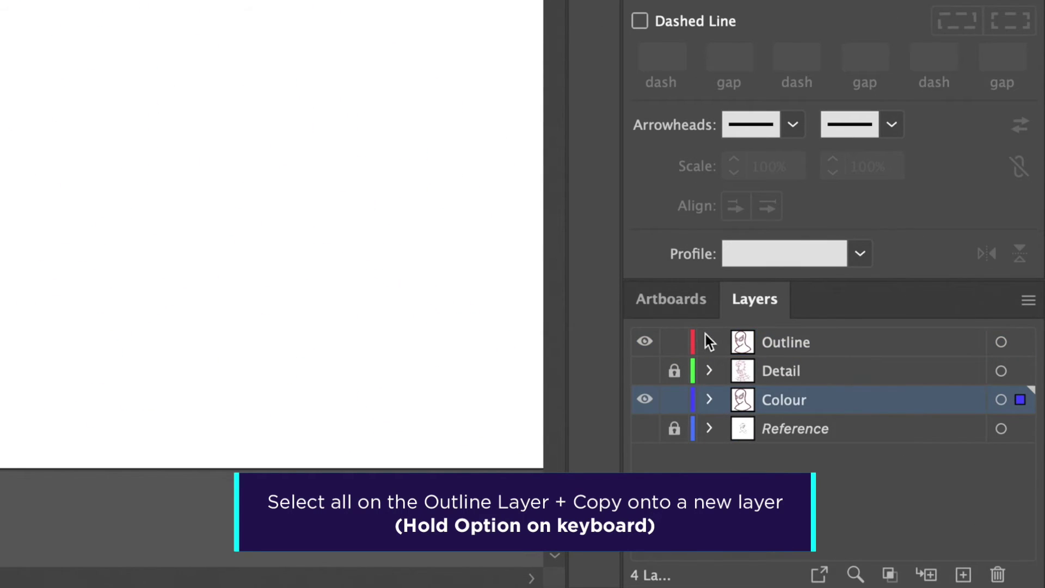
pyautogui.click(644, 342)
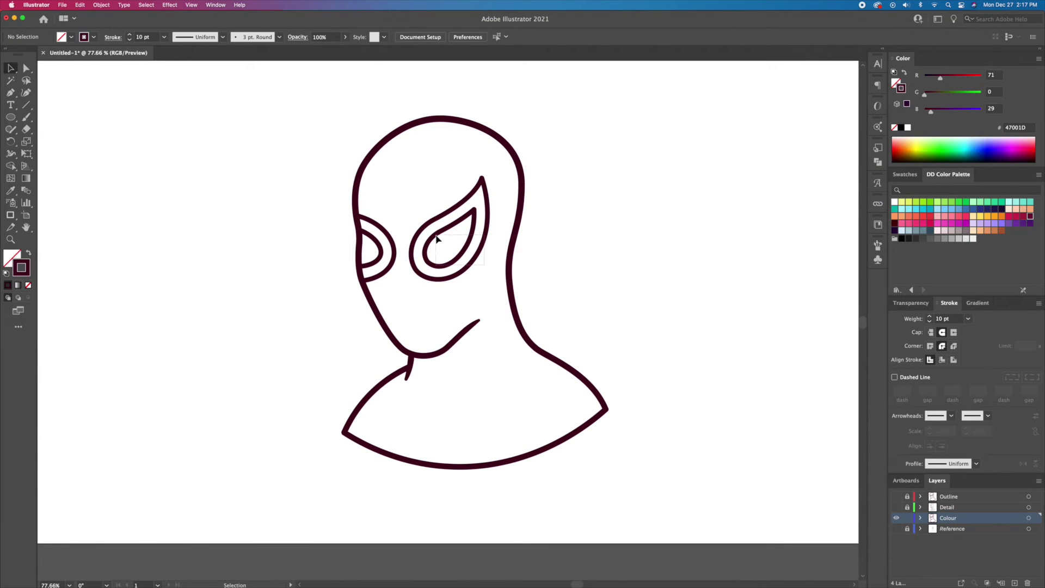
# - Delete the near eye's shapes from the Colour layer and set the stroke weight of all remaining lines to 5 pt
pyautogui.click(436, 237)
pyautogui.press('Delete')
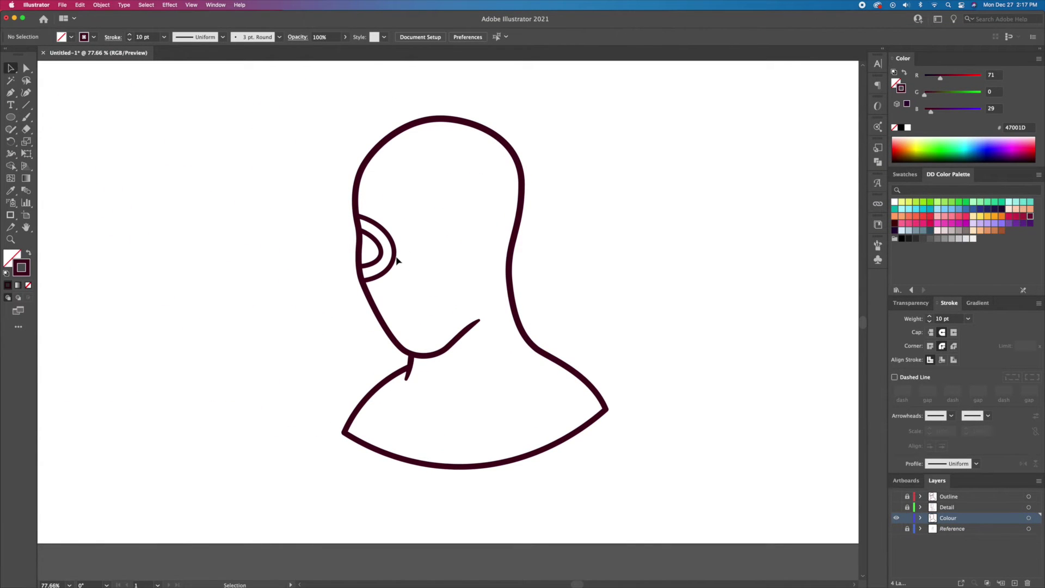
pyautogui.hotkey('ctrl', 'a')
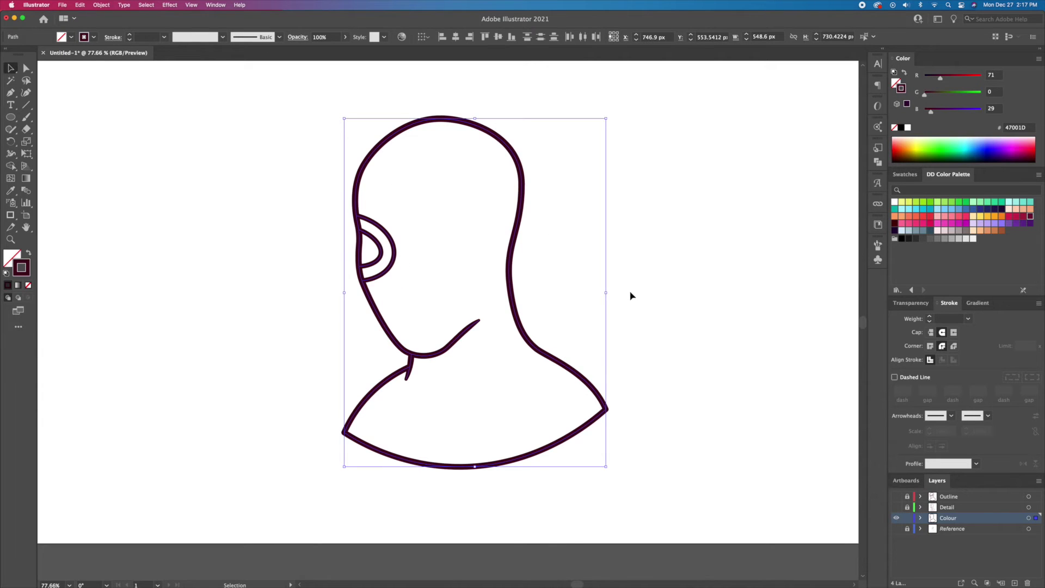
pyautogui.click(956, 319)
pyautogui.write('5')
pyautogui.press('Return')
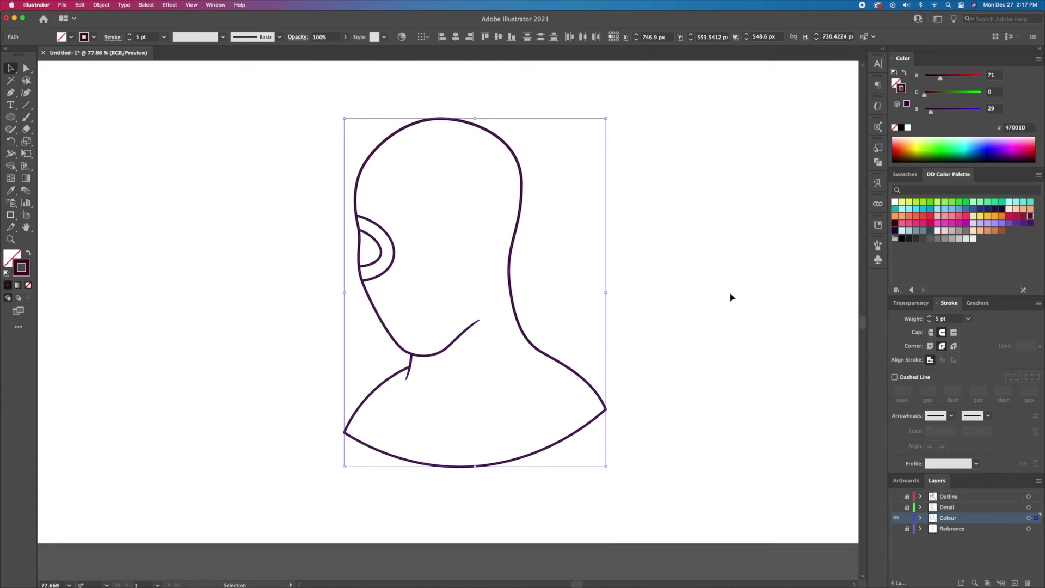
# - Convert all selected lines on the Colour layer to filled shapes with Outline Stroke
pyautogui.click(103, 6)
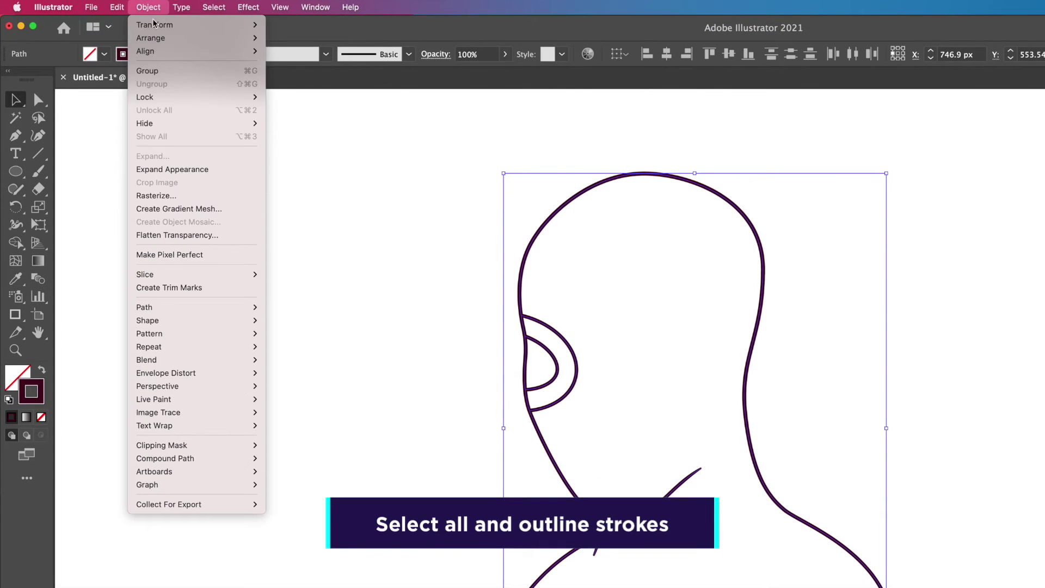
pyautogui.moveTo(195, 307)
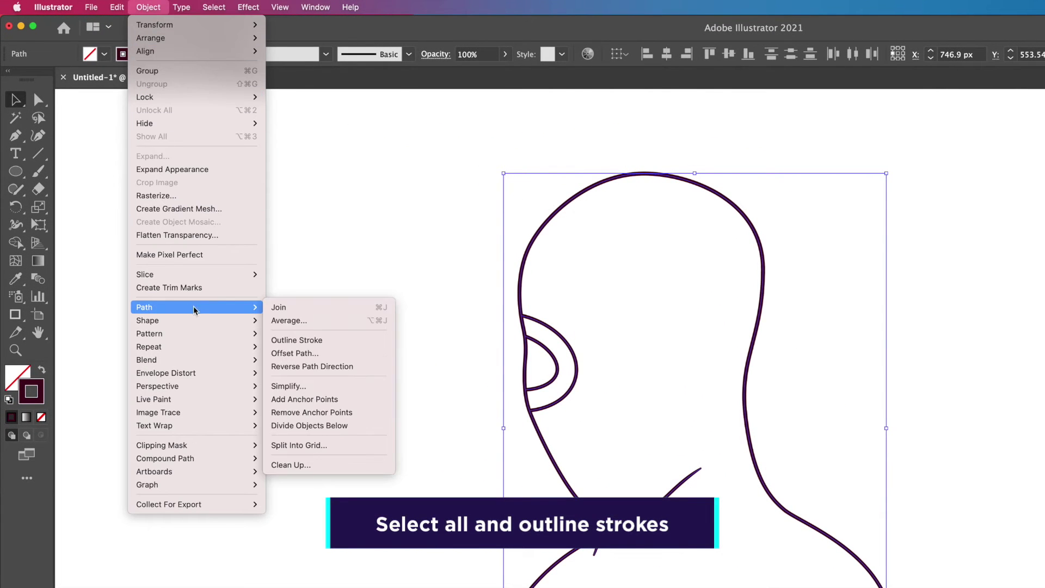
pyautogui.click(311, 340)
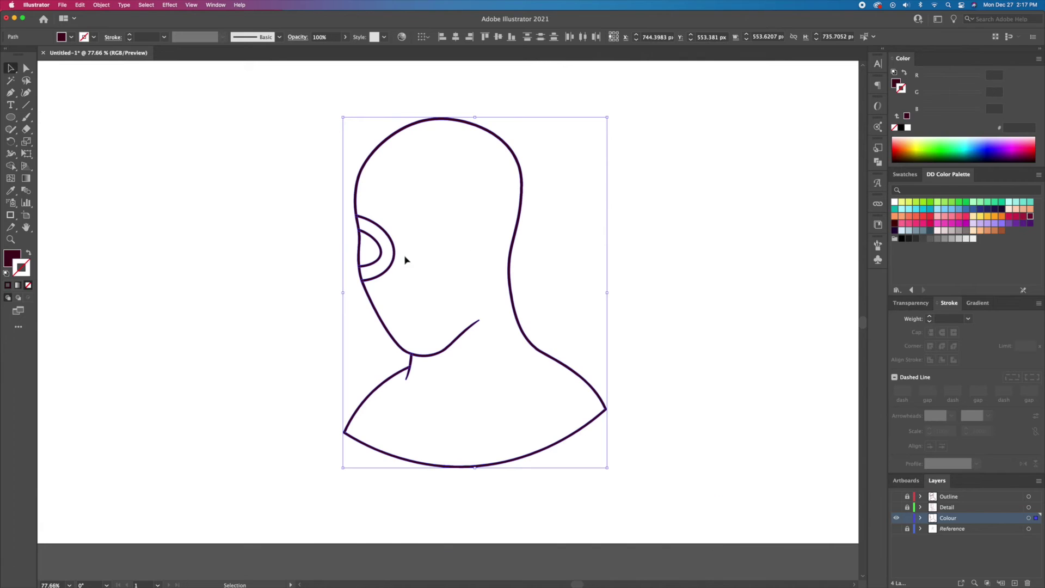
# - Inspect the overlapping line ends at the far eye and merge all the outlined strokes with Pathfinder's Unite
pyautogui.press('z')
pyautogui.moveTo(347, 276); pyautogui.dragTo(558, 278)
pyautogui.moveTo(493, 338); pyautogui.dragTo(547, 329)
pyautogui.press('v')
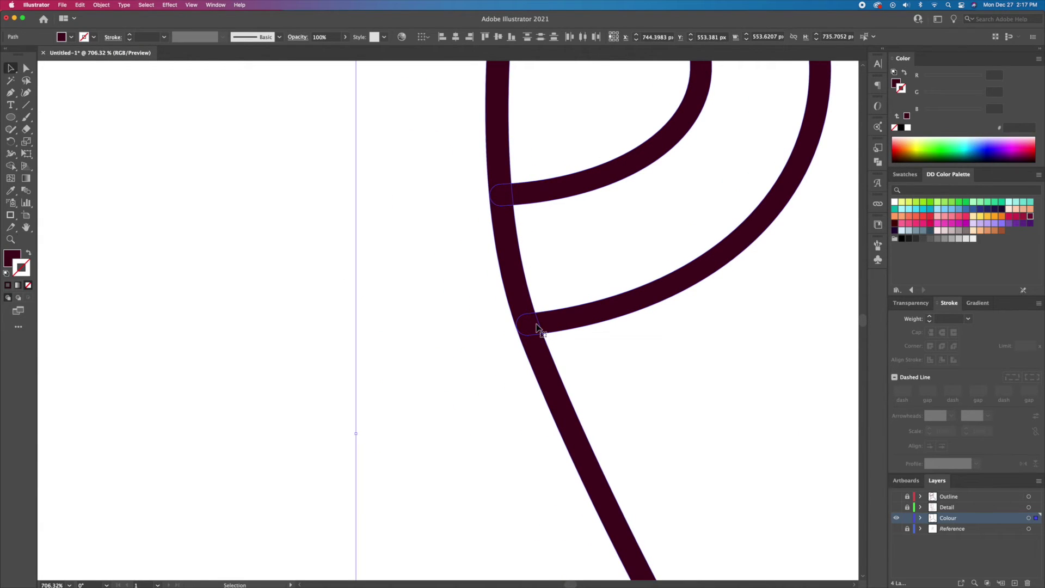
pyautogui.click(877, 164)
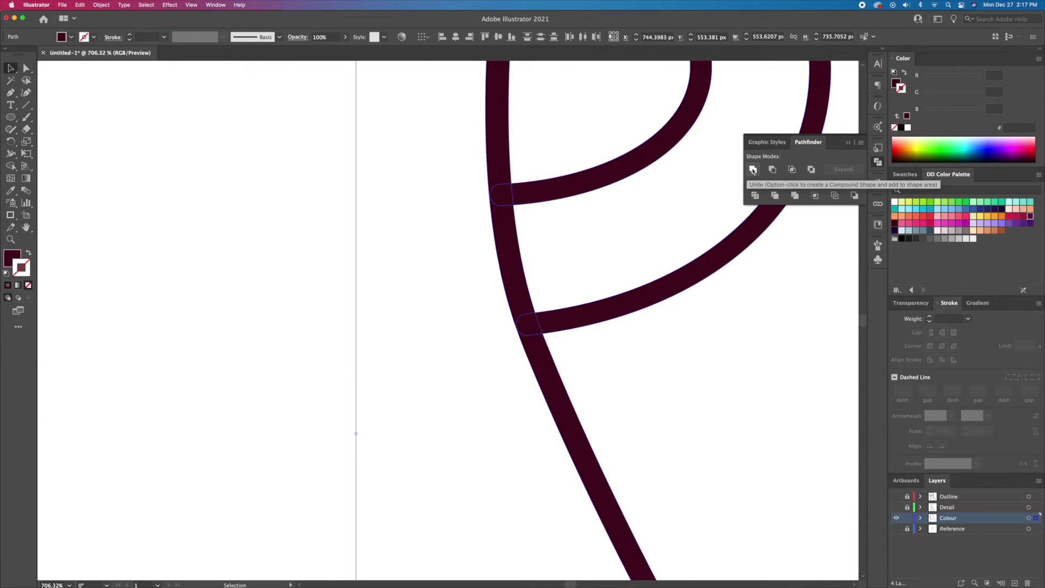
pyautogui.click(192, 5)
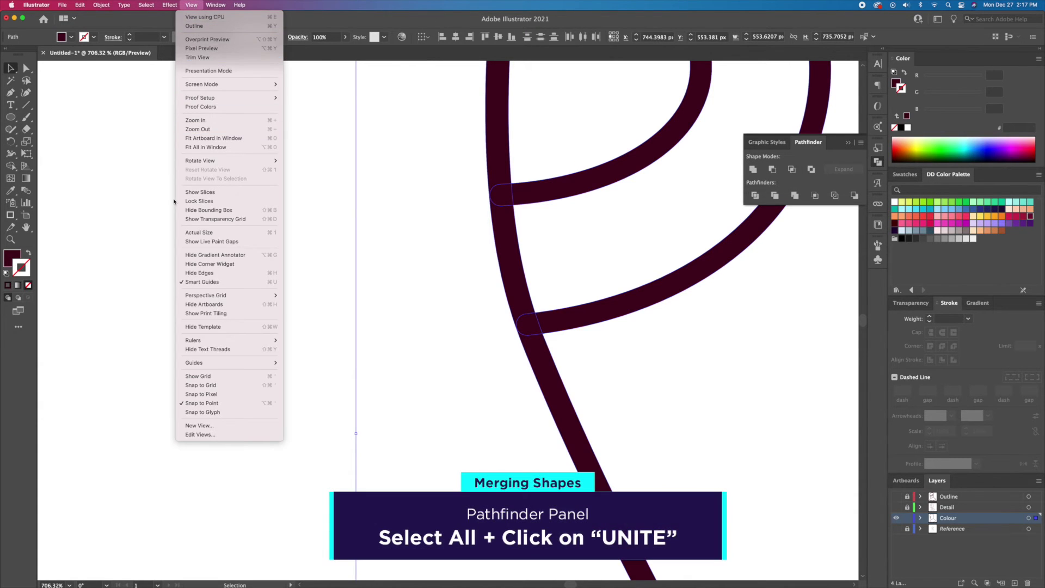
pyautogui.moveTo(215, 5)
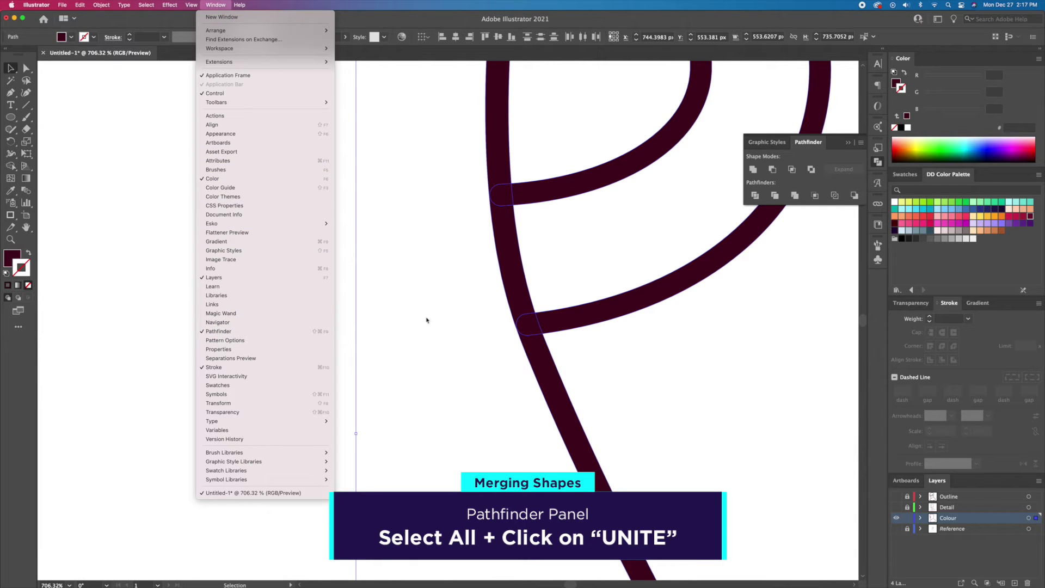
pyautogui.click(749, 168)
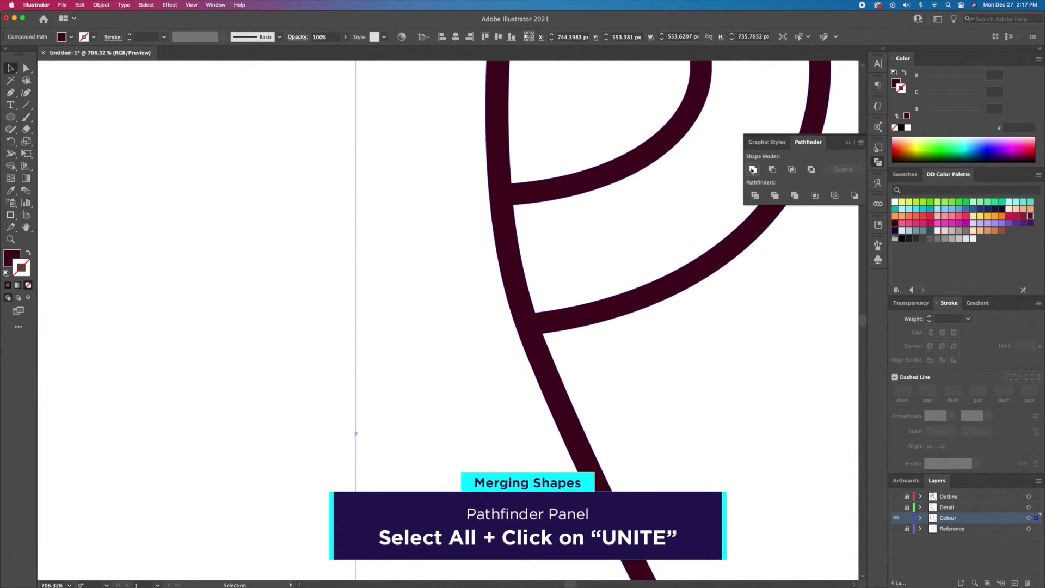
# - Release the united shape's compound path and delete the full-silhouette shape behind the separate fill areas
pyautogui.rightClick(506, 194)
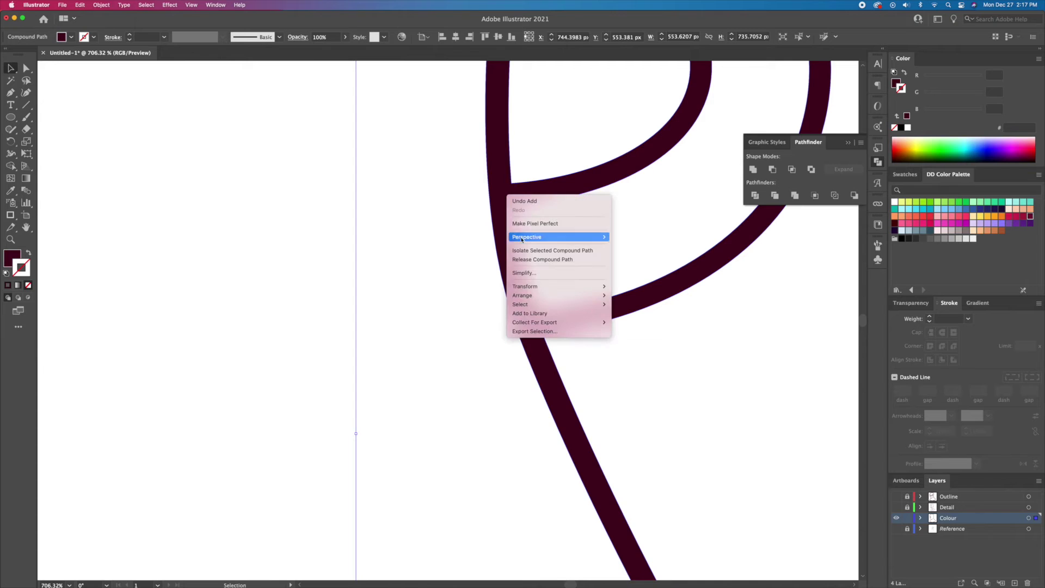
pyautogui.click(543, 259)
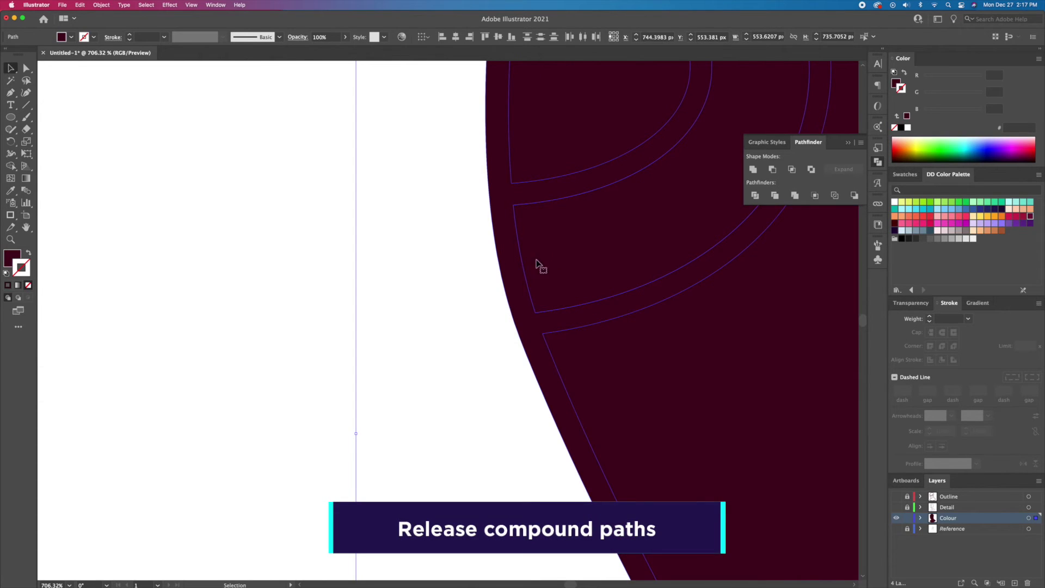
pyautogui.press('super+0')
pyautogui.moveTo(546, 203); pyautogui.dragTo(290, 201)
pyautogui.press('BackSpace')
# - Fill the bust's base shapes on the Colour layer with the pink-red FF486B
pyautogui.click(512, 218)
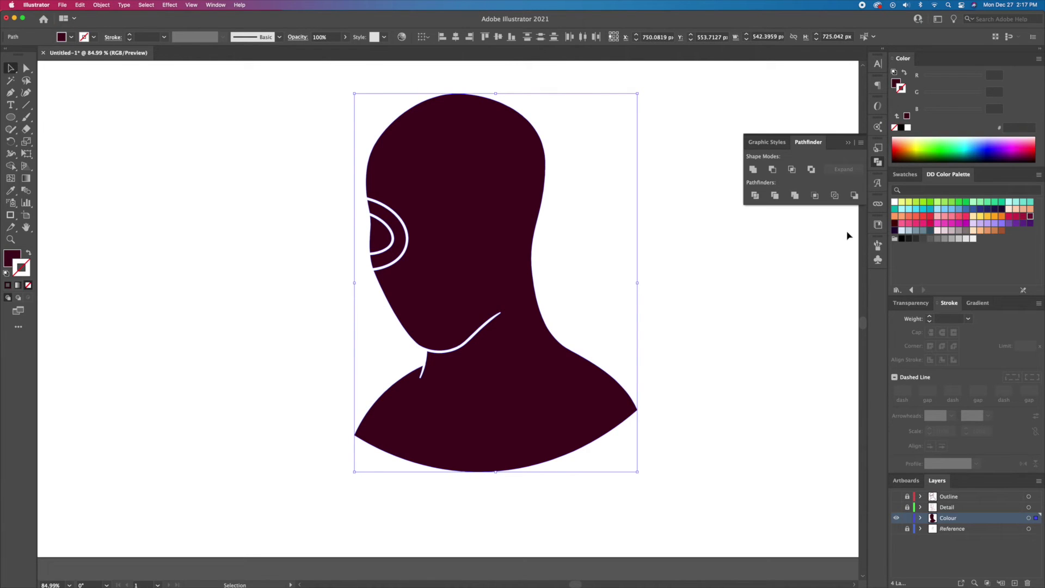
pyautogui.click(965, 216)
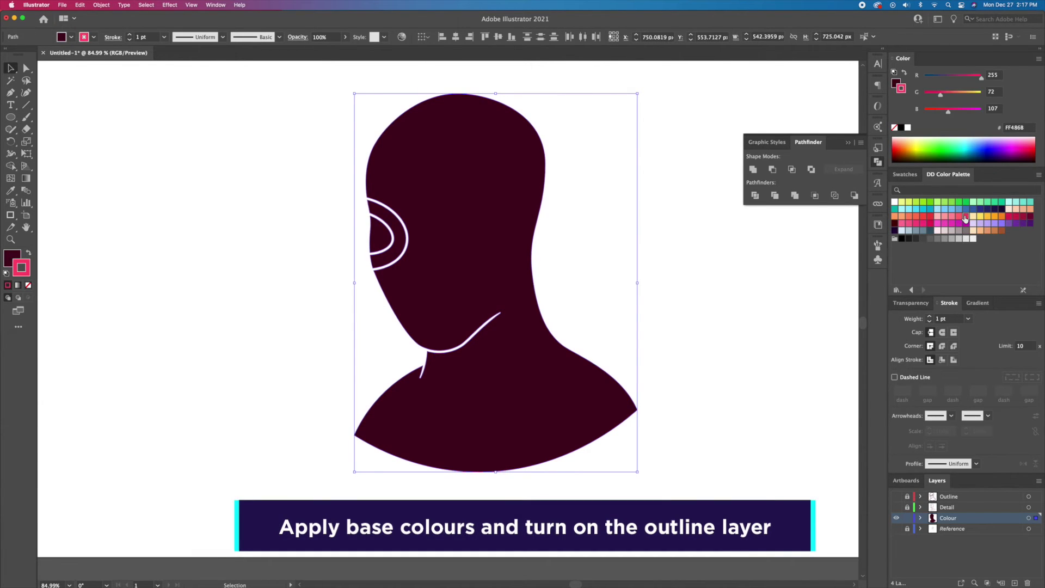
pyautogui.press('super+z')
pyautogui.click(895, 84)
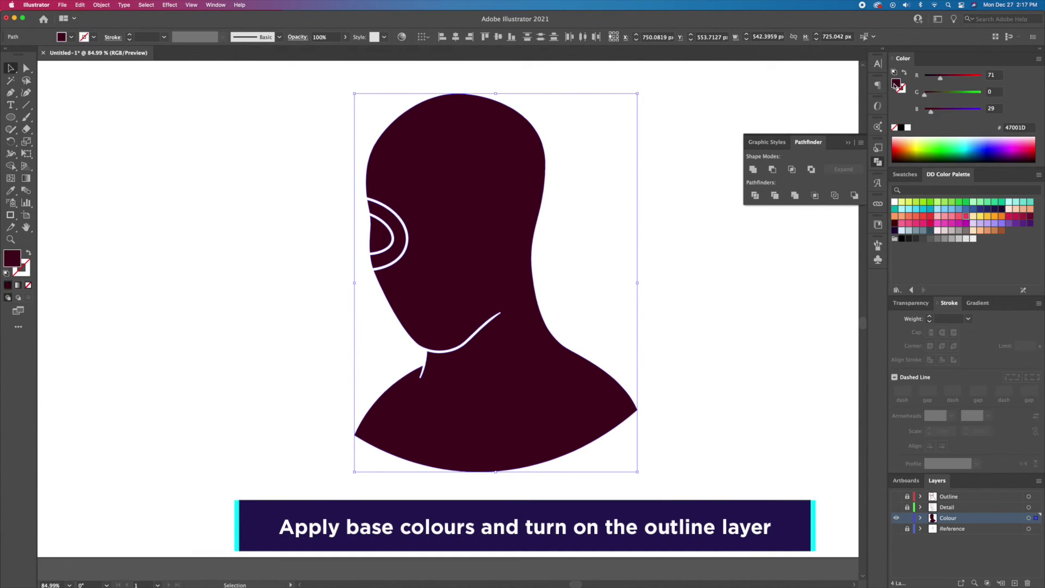
pyautogui.click(965, 217)
pyautogui.click(703, 308)
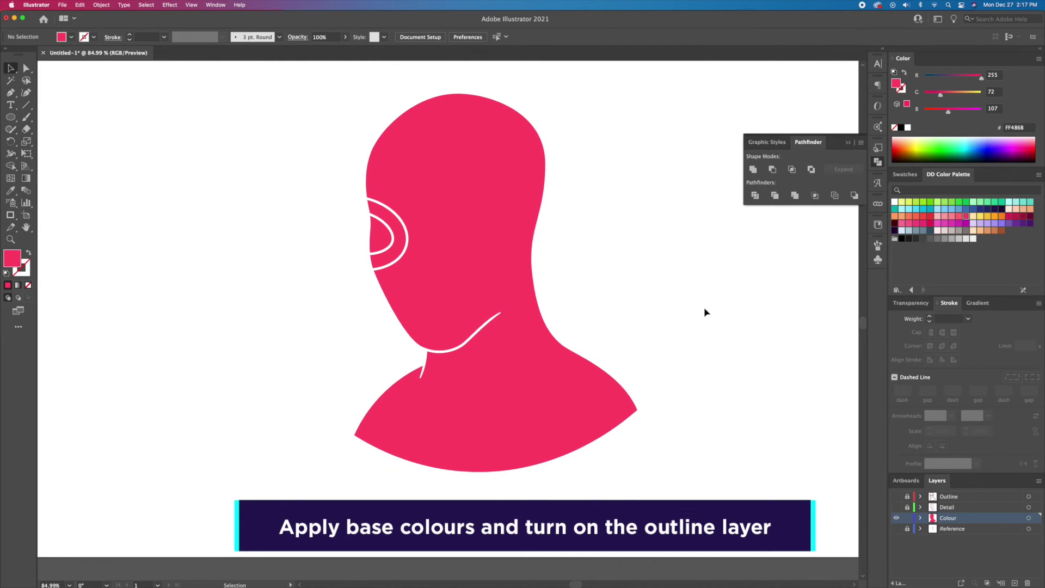
# - Show the Outline and Detail layers and copy the near eye's outlines from the Outline layer onto the Colour layer
pyautogui.click(895, 496)
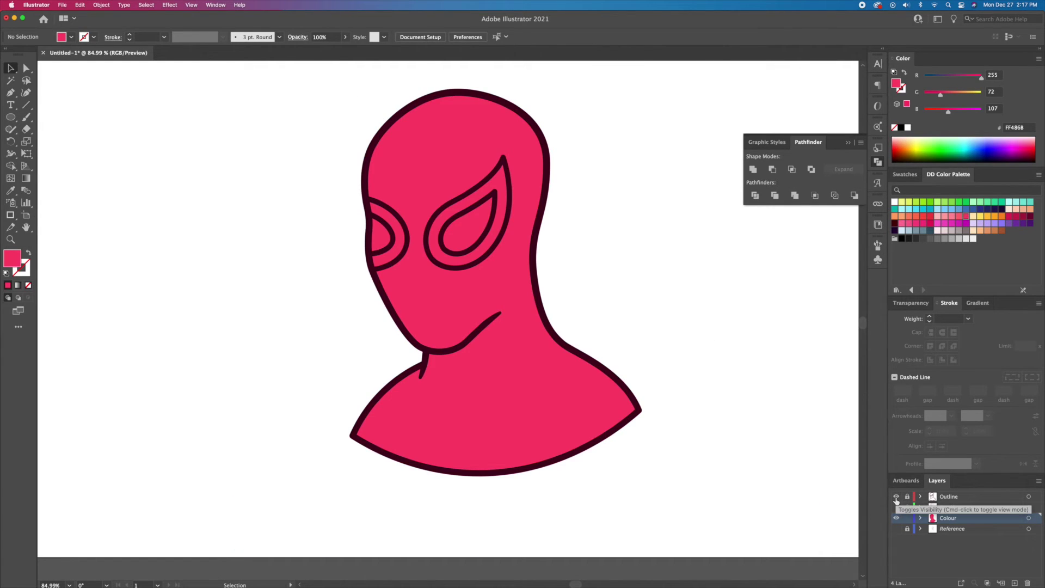
pyautogui.click(896, 507)
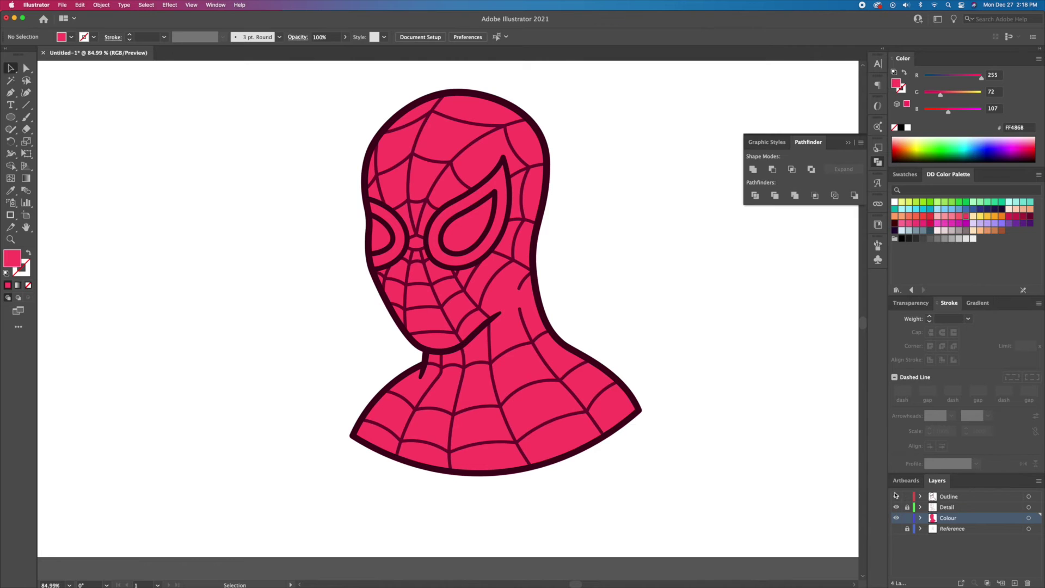
pyautogui.scroll(3, 408, 243)
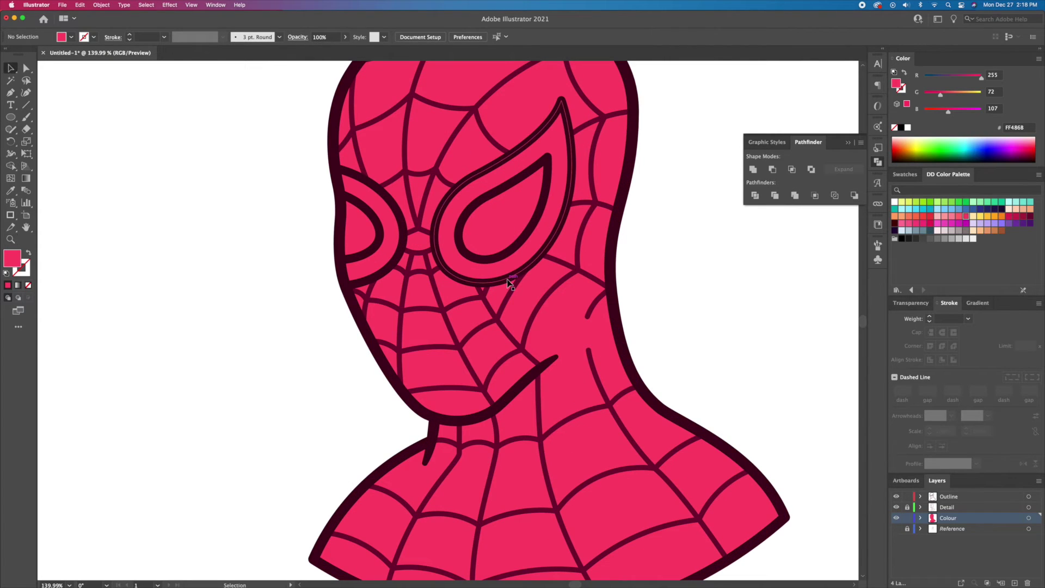
pyautogui.click(509, 282)
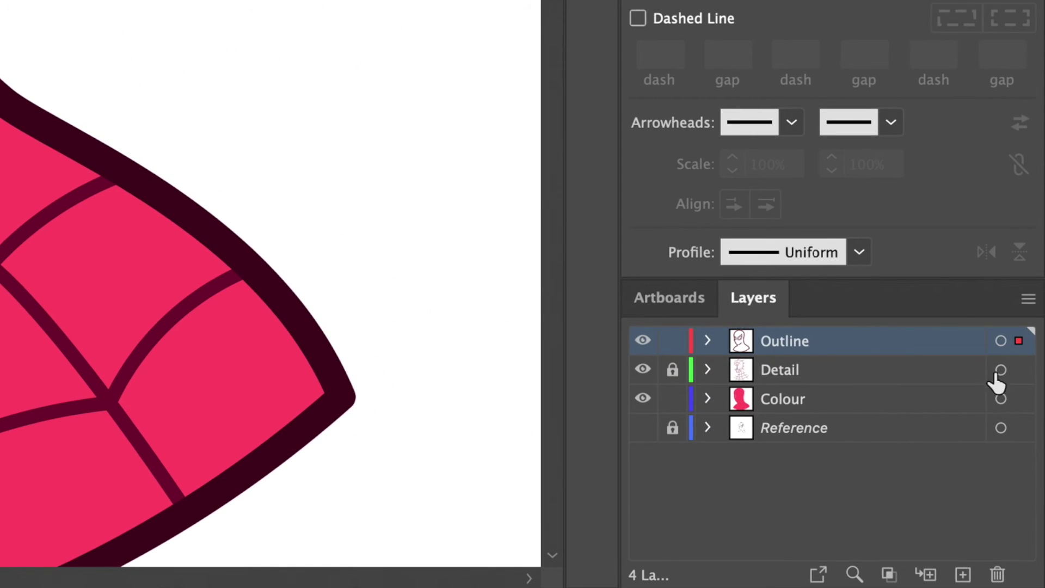
pyautogui.moveTo(1017, 342); pyautogui.dragTo(1021, 400)
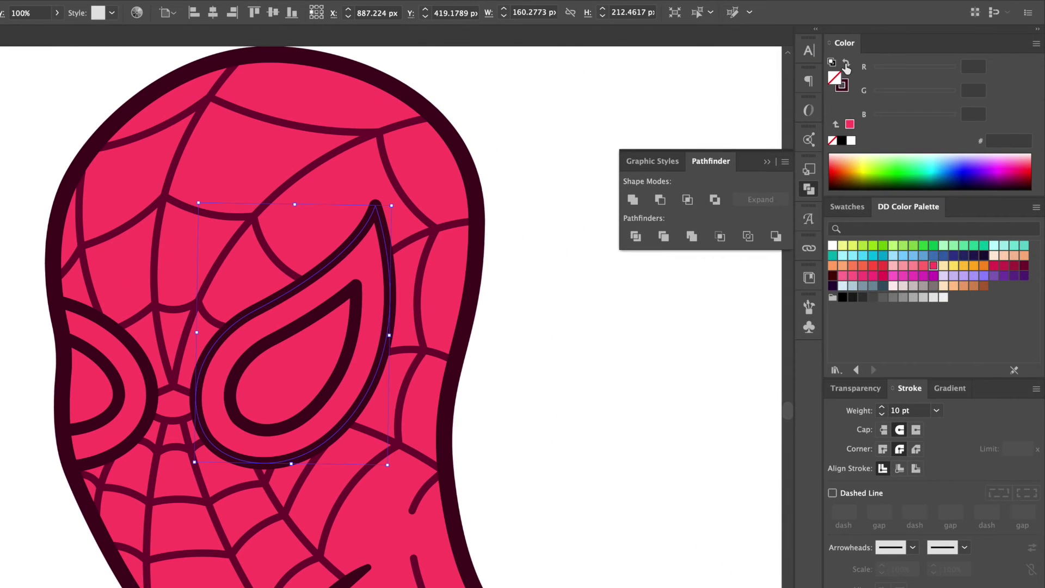
# - Convert the near eye's copied outer stroke to a fill and set its colour to dark grey-brown 433333
pyautogui.click(845, 65)
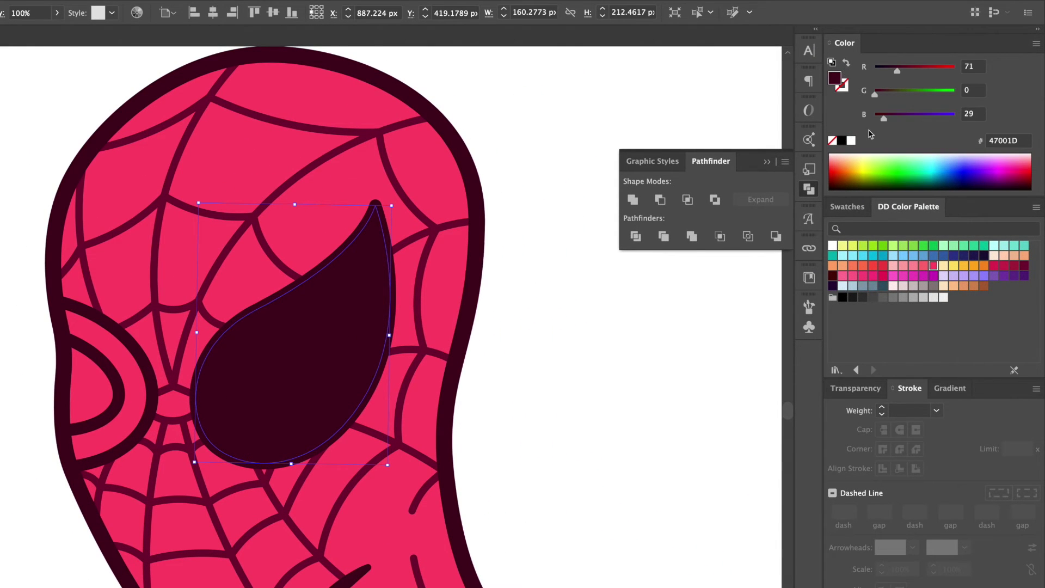
pyautogui.click(862, 298)
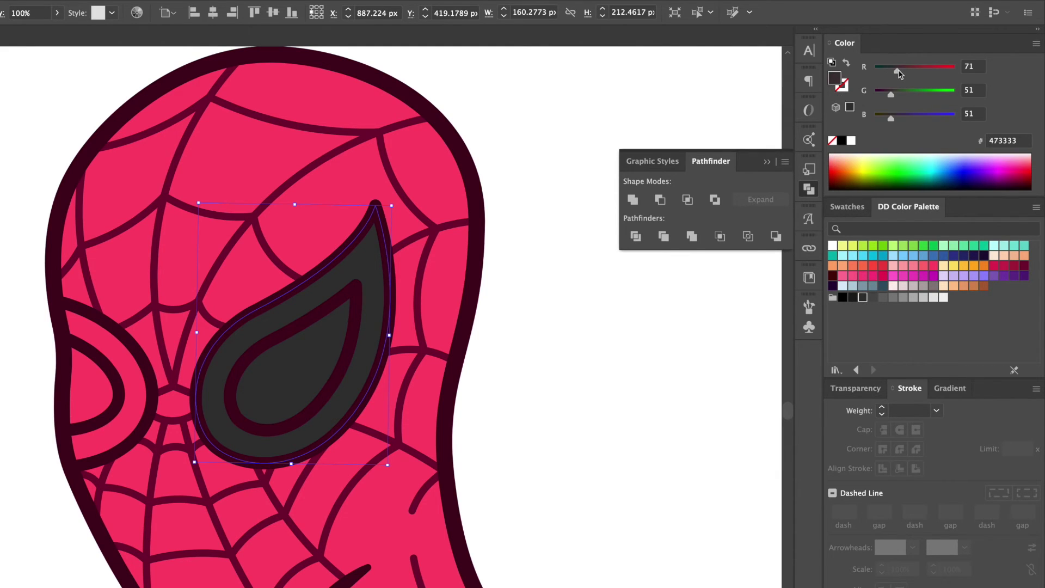
pyautogui.click(627, 414)
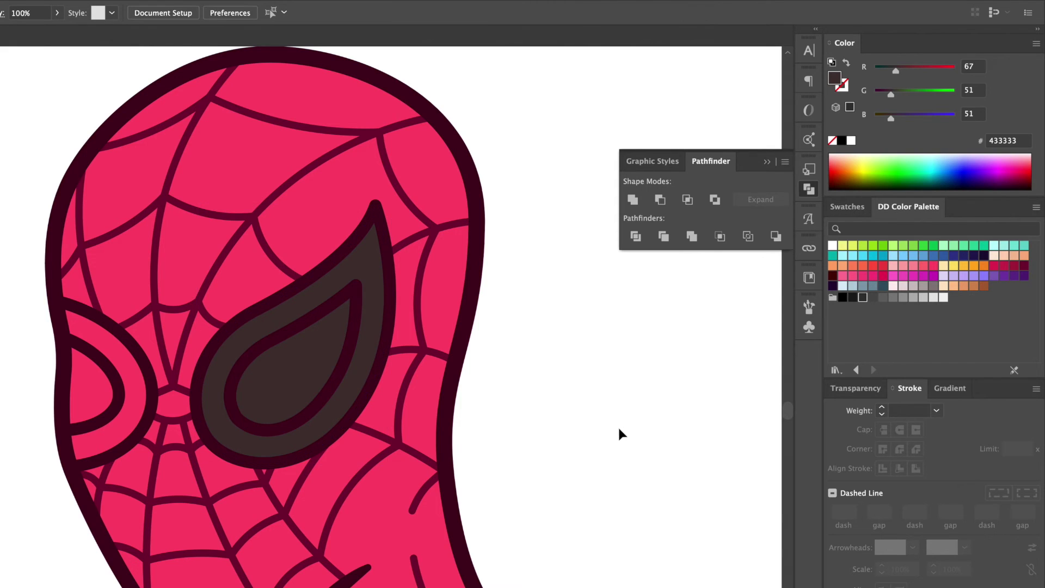
# - Convert the near eye's copied inner stroke to a fill and colour it off-white F2F2F2
pyautogui.click(278, 453)
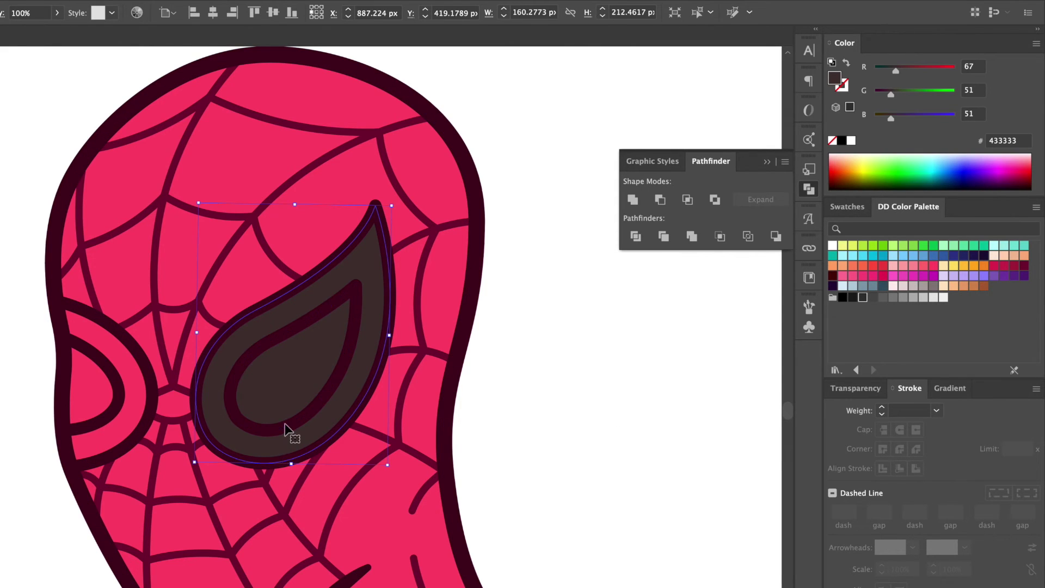
pyautogui.click(288, 432)
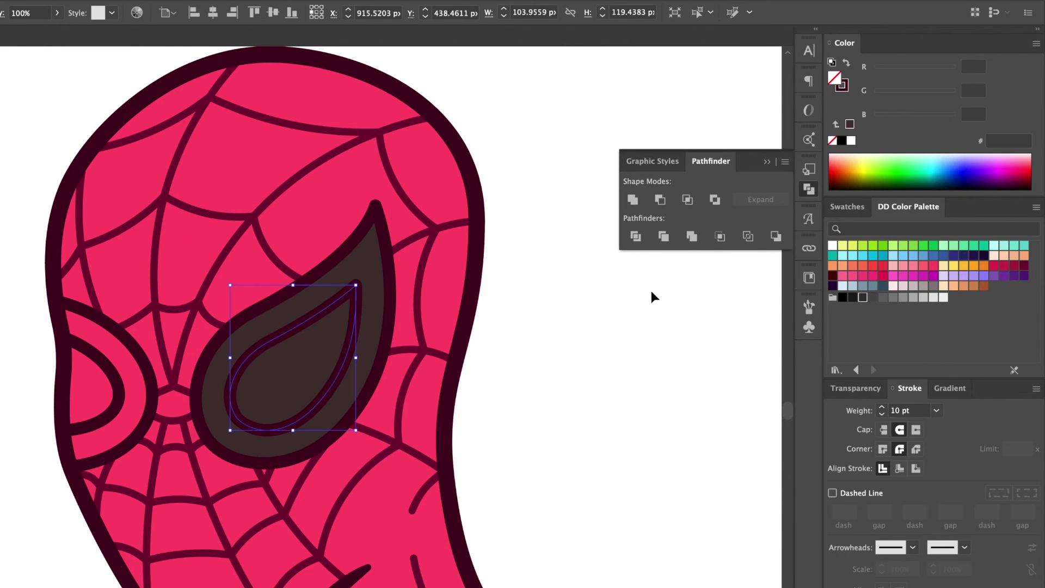
pyautogui.click(846, 64)
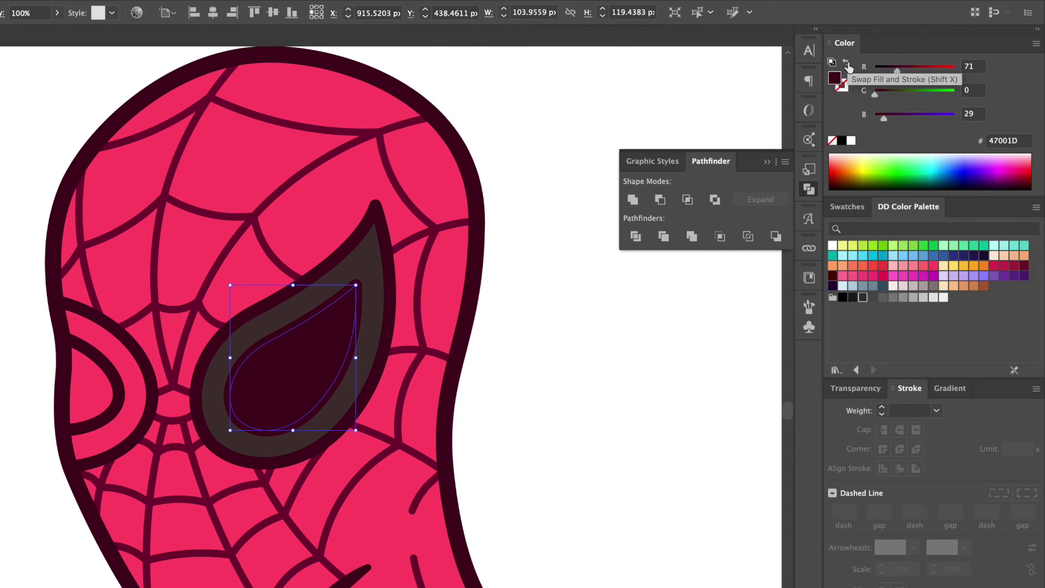
pyautogui.click(943, 298)
pyautogui.click(537, 366)
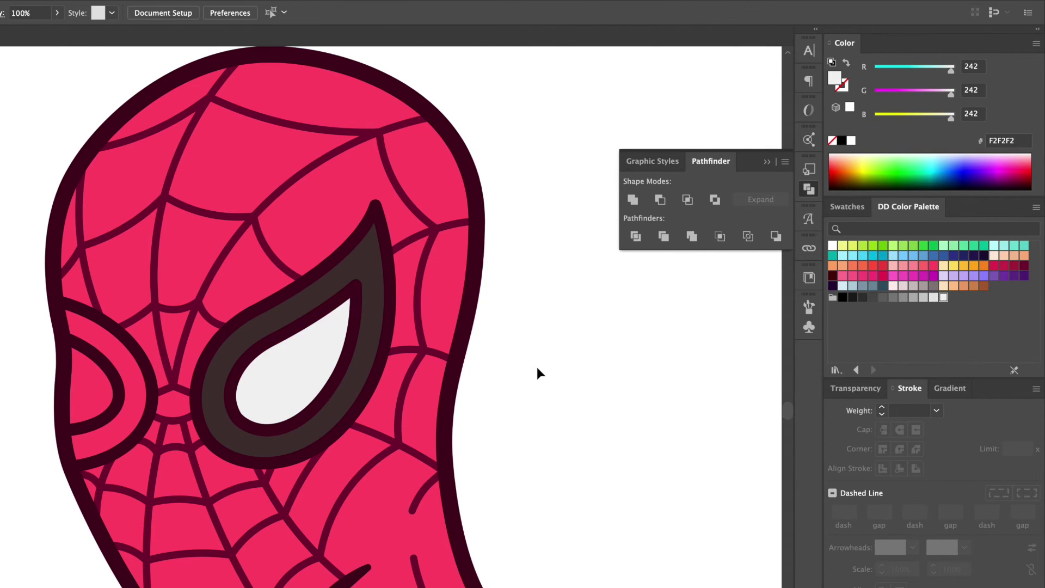
# - Sample the near eye's fills to colour the far eye's frame 433333 and its lens F2F2F2
pyautogui.click(129, 440)
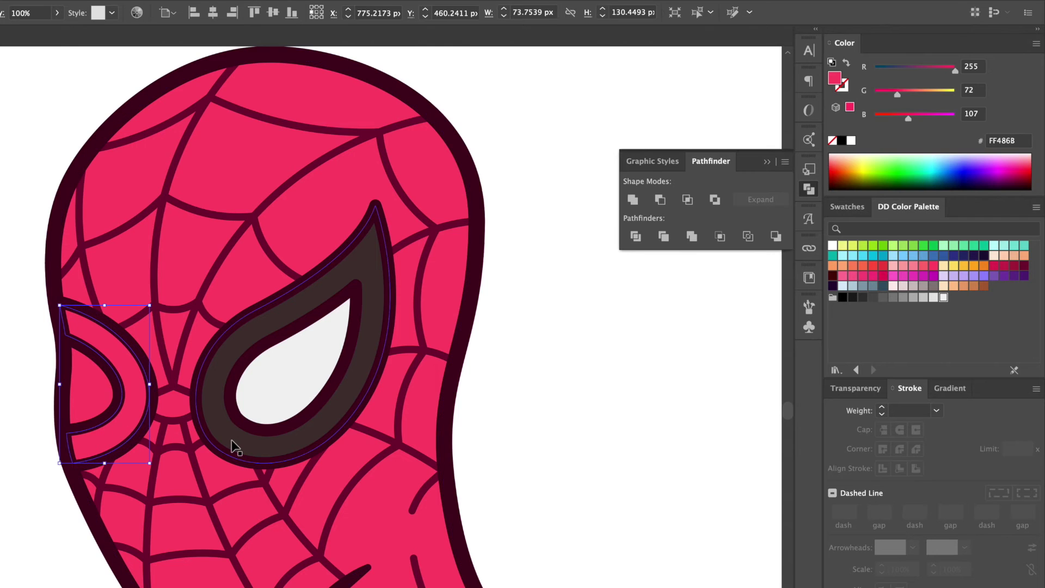
pyautogui.press('i')
pyautogui.click(231, 440)
pyautogui.press('v')
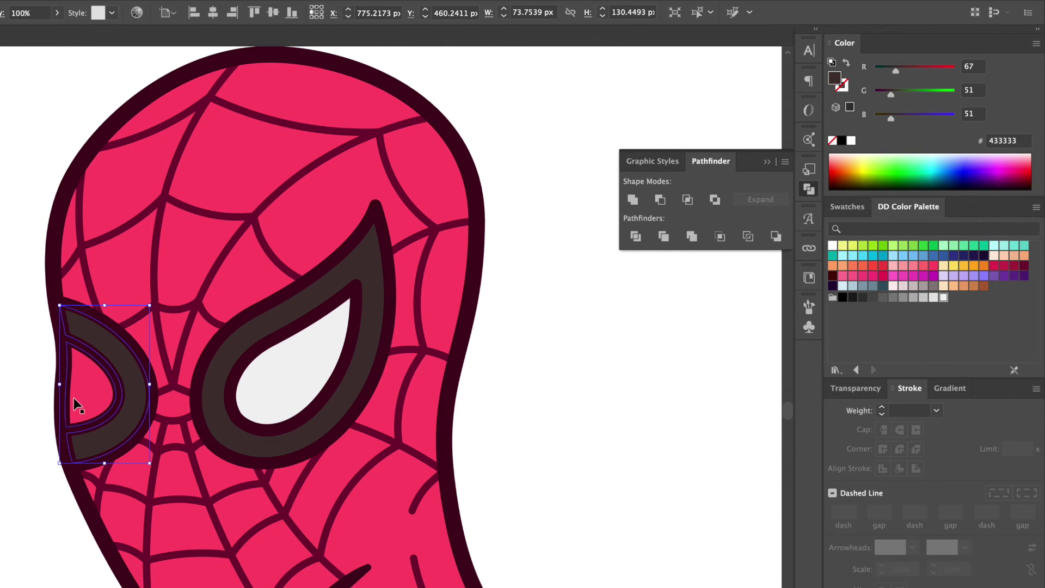
pyautogui.click(75, 399)
pyautogui.press('i')
pyautogui.click(268, 385)
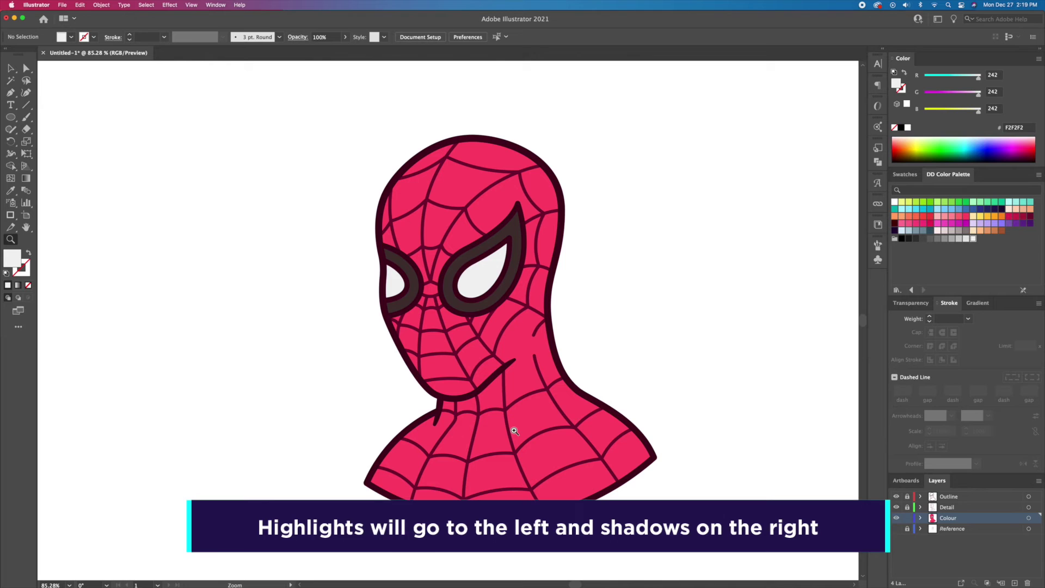
# - Copy the near eye's off-white lens shape and paste it in front twice
pyautogui.click(444, 280)
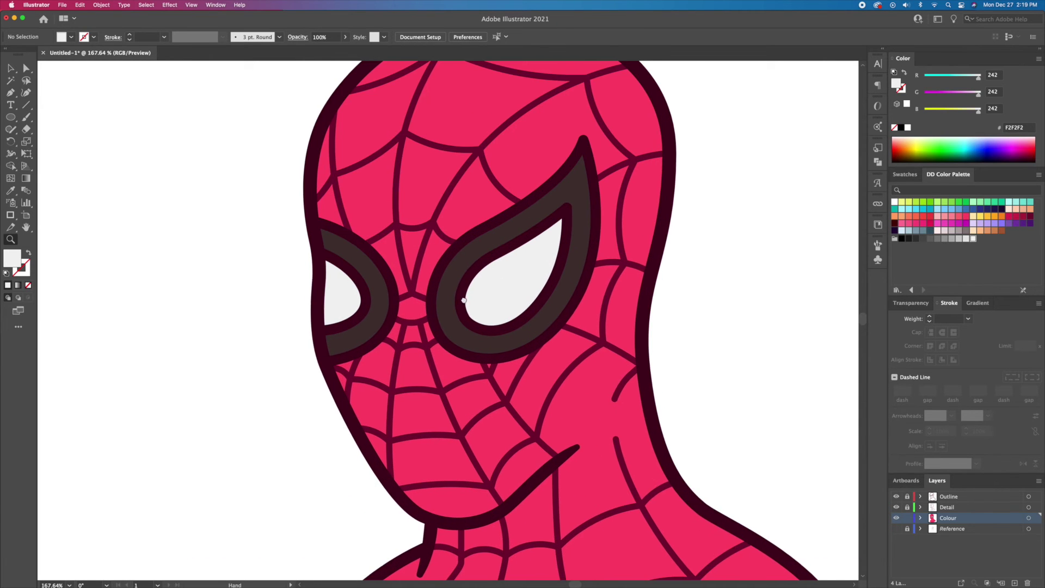
pyautogui.press('v')
pyautogui.click(520, 296)
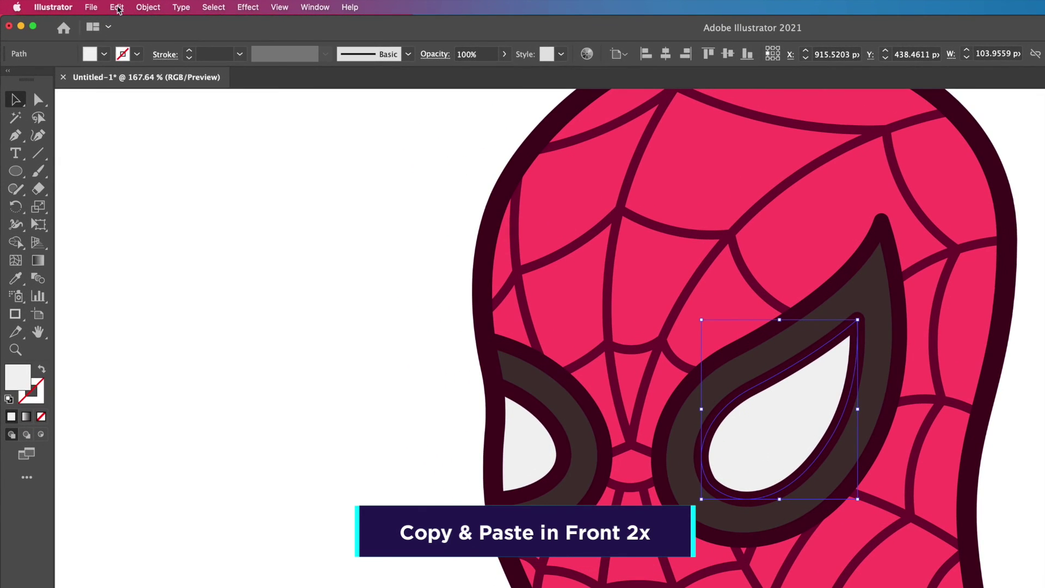
pyautogui.click(80, 5)
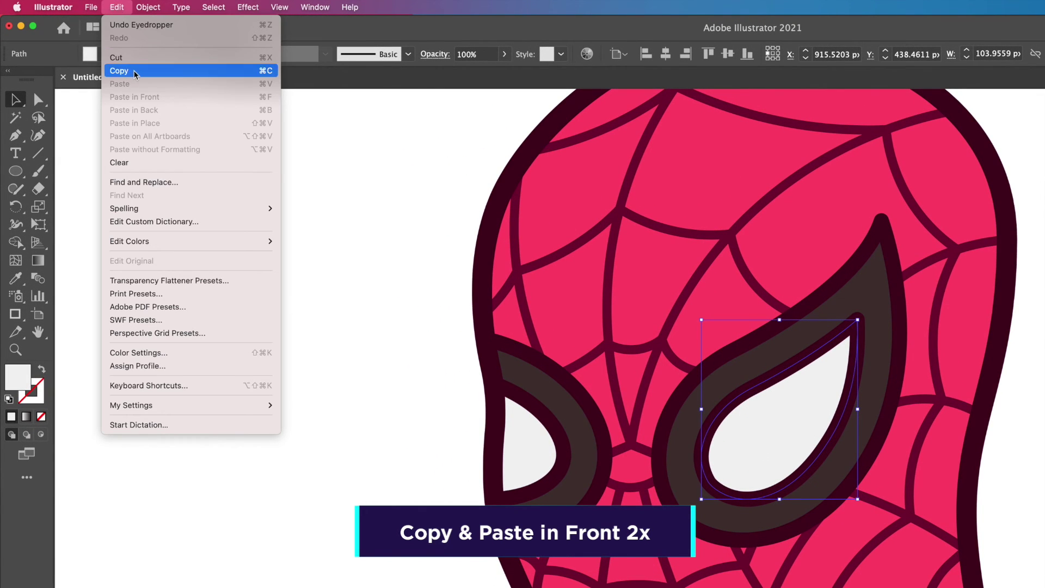
pyautogui.click(133, 71)
pyautogui.click(120, 7)
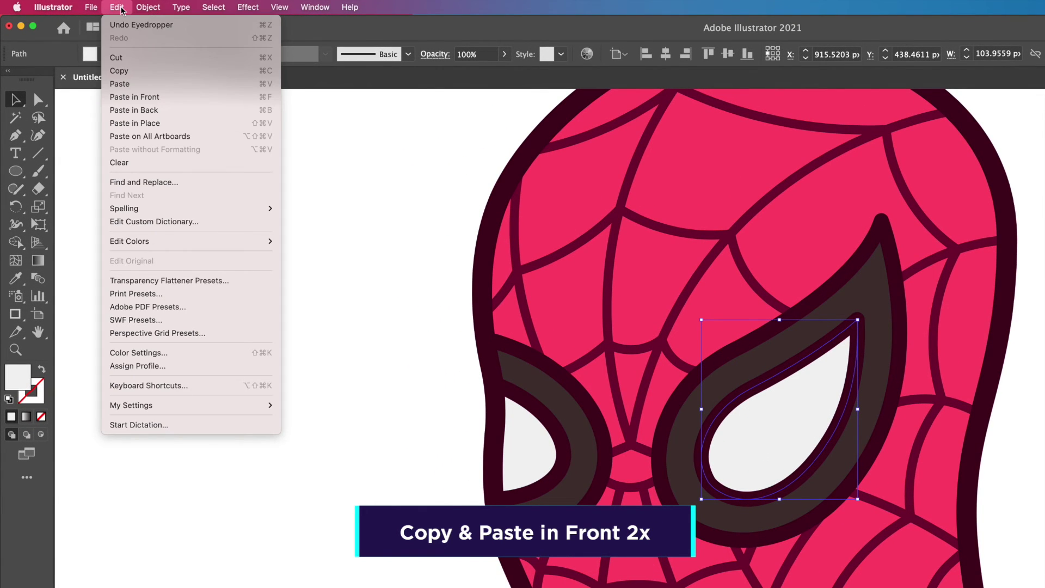
pyautogui.click(152, 97)
pyautogui.click(117, 7)
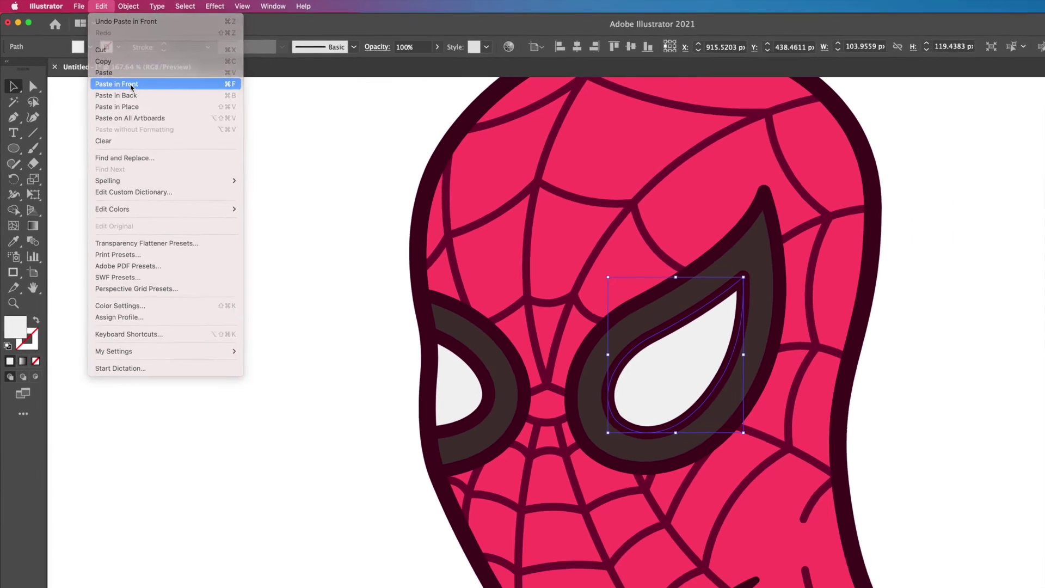
pyautogui.click(151, 97)
# - Move the top copy of the near eye's lens 16 px left and 4 px up
pyautogui.hotkey('shift', 'Left')
pyautogui.press('Left')
pyautogui.press('Left')
pyautogui.press('Left')
pyautogui.press('Left')
pyautogui.press('Left')
pyautogui.press('Left')
pyautogui.press('Up')
pyautogui.press('Up')
pyautogui.press('Up')
pyautogui.press('Up')
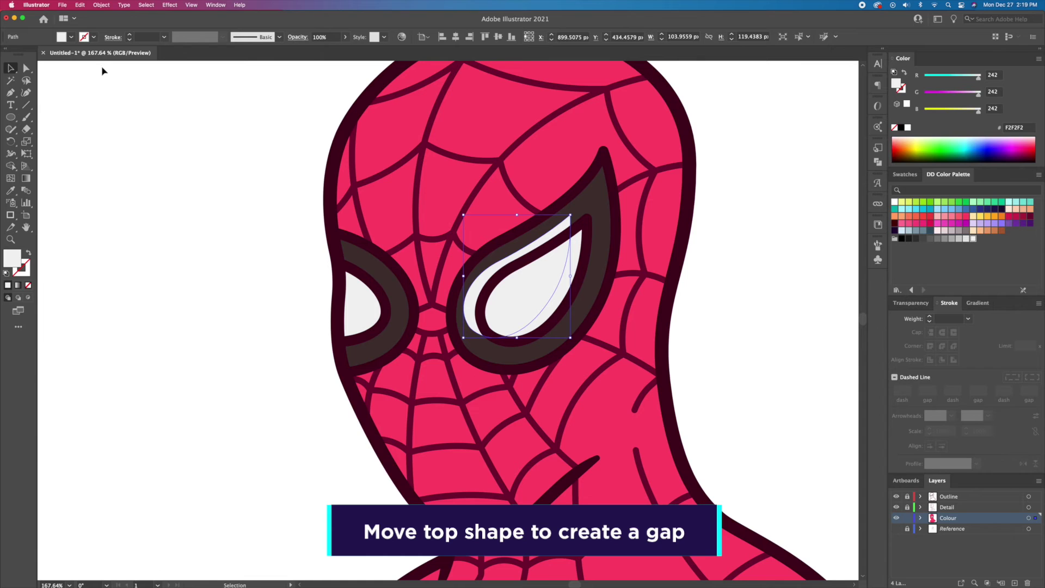
# - Remove the offset lens copy's unwanted areas with Shape Builder and fill the remaining shadow crescent with grey CCCCCC
pyautogui.keyDown('shift'); pyautogui.click(562, 298); pyautogui.keyUp('shift')
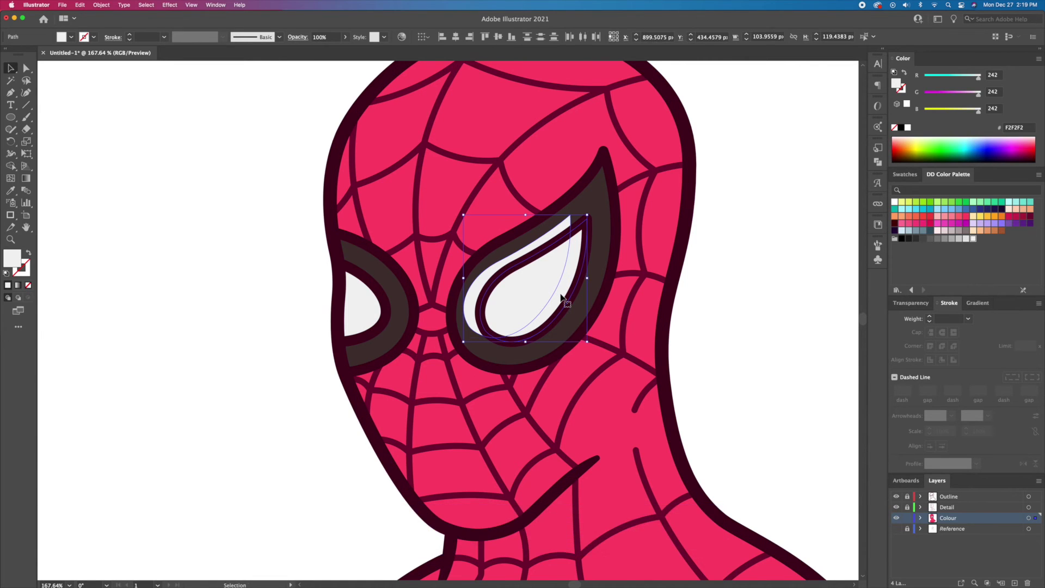
pyautogui.keyDown('alt'); pyautogui.click(536, 258); pyautogui.keyUp('alt')
pyautogui.press('v')
pyautogui.press('super+shift+a')
pyautogui.click(574, 275)
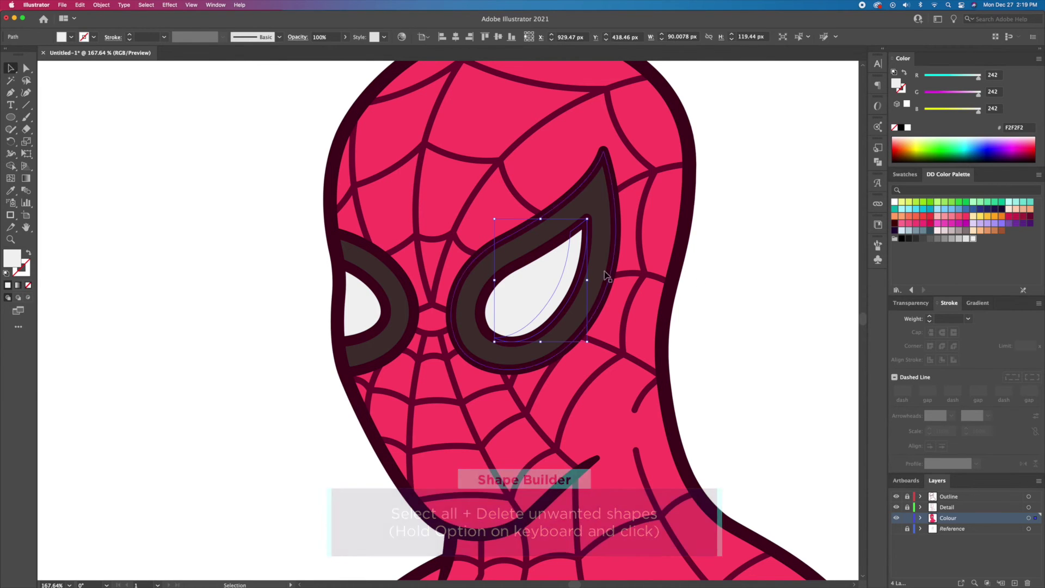
pyautogui.click(958, 239)
# - Offset a copy of the far eye's lens 13 px left and select it together with the copy beneath
pyautogui.click(365, 314)
pyautogui.hotkey('shift', 'Left')
pyautogui.press('Left')
pyautogui.press('Left')
pyautogui.press('Left')
pyautogui.keyDown('shift'); pyautogui.click(378, 313); pyautogui.keyUp('shift')
# - Trim the far eye's overlapping lens copies with Shape Builder and fill the crescent with the near eye's shadow grey CCCCCC
pyautogui.hotkey('shift', 'm')
pyautogui.keyDown('alt'); pyautogui.moveTo(360, 314); pyautogui.dragTo(287, 319); pyautogui.keyUp('alt')
pyautogui.press('v')
pyautogui.click(282, 319)
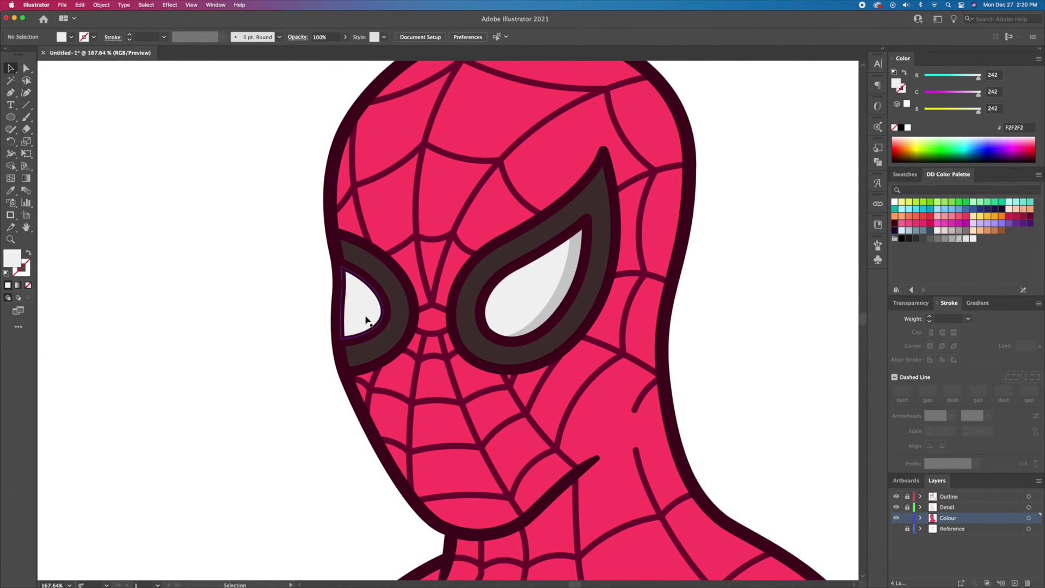
pyautogui.click(370, 318)
pyautogui.press('i')
pyautogui.click(551, 309)
pyautogui.press('v')
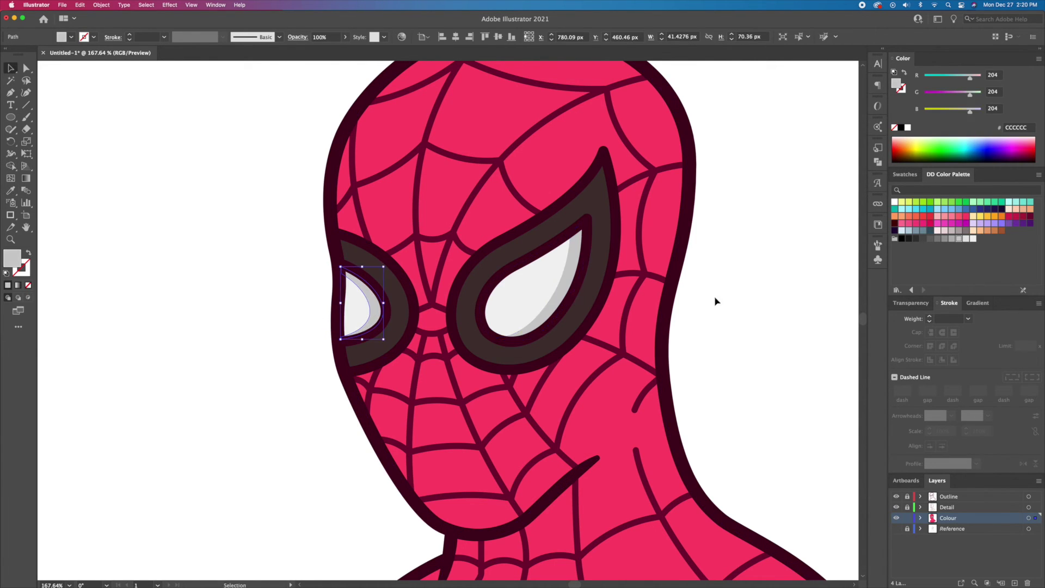
pyautogui.click(714, 301)
# - Duplicate the near eye's dark frame shape and offset the copy about 28 px to the left
pyautogui.scroll(1, 587, 312)
pyautogui.keyDown('alt'); pyautogui.keyDown('shift'); pyautogui.moveTo(583, 314); pyautogui.dragTo(574, 315); pyautogui.keyUp('shift'); pyautogui.keyUp('alt')
pyautogui.hotkey('shift', 'Left')
pyautogui.hotkey('shift', 'Left')
pyautogui.hotkey('shift', 'Left')
pyautogui.hotkey('shift', 'Right')
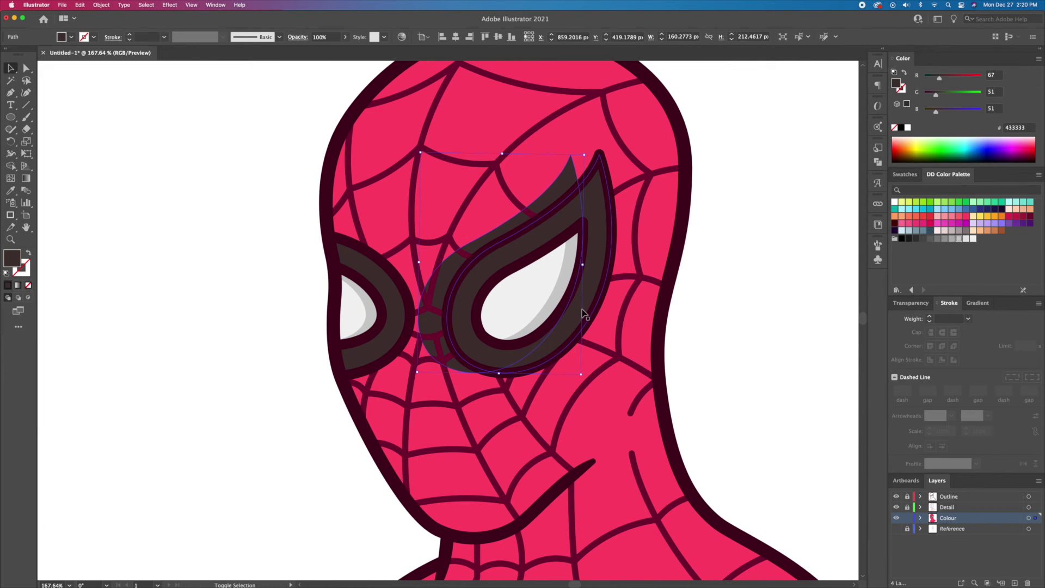
# - Cut away the offset frame copy with Shape Builder and give the near eye frame's shadow crescent a darker fill
pyautogui.keyDown('shift'); pyautogui.click(594, 301); pyautogui.keyUp('shift')
pyautogui.hotkey('shift', 'm')
pyautogui.keyDown('alt'); pyautogui.moveTo(506, 250); pyautogui.dragTo(446, 272); pyautogui.keyUp('alt')
pyautogui.press('v')
pyautogui.doubleClick(895, 84)
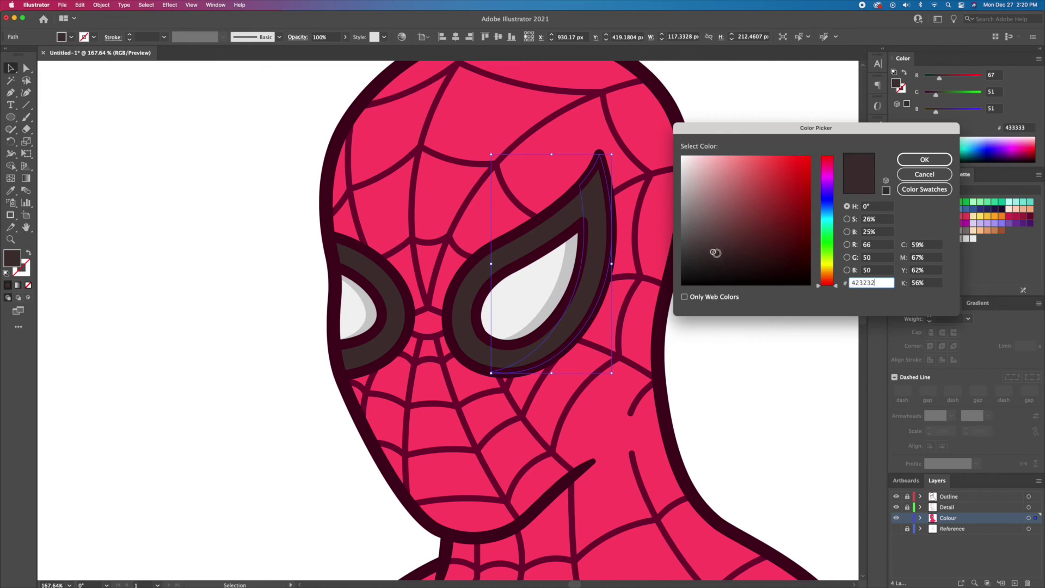
pyautogui.press('Return')
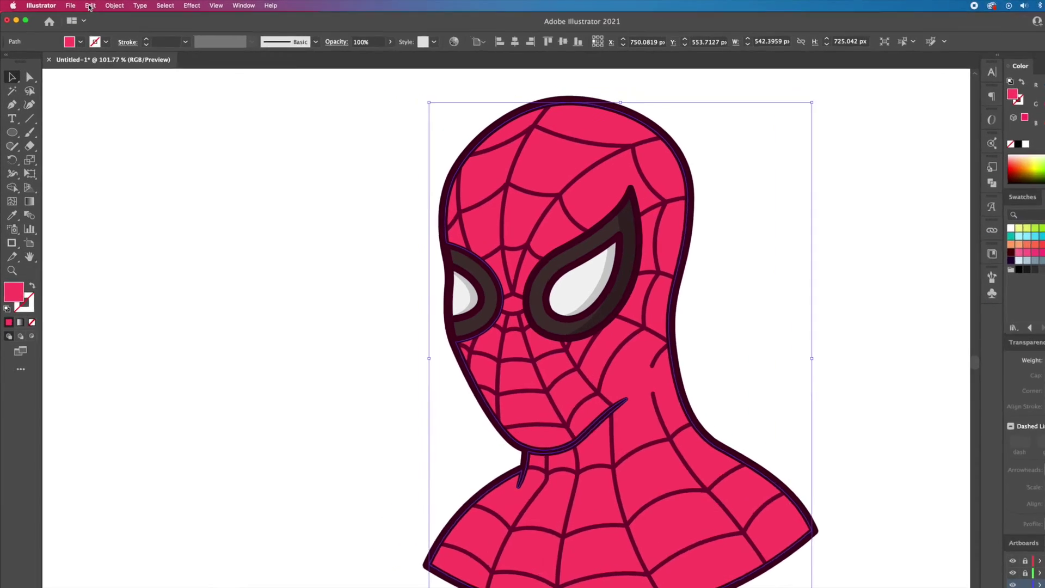
# - Copy the bust's main pink-red shape and paste it in front twice
pyautogui.click(97, 5)
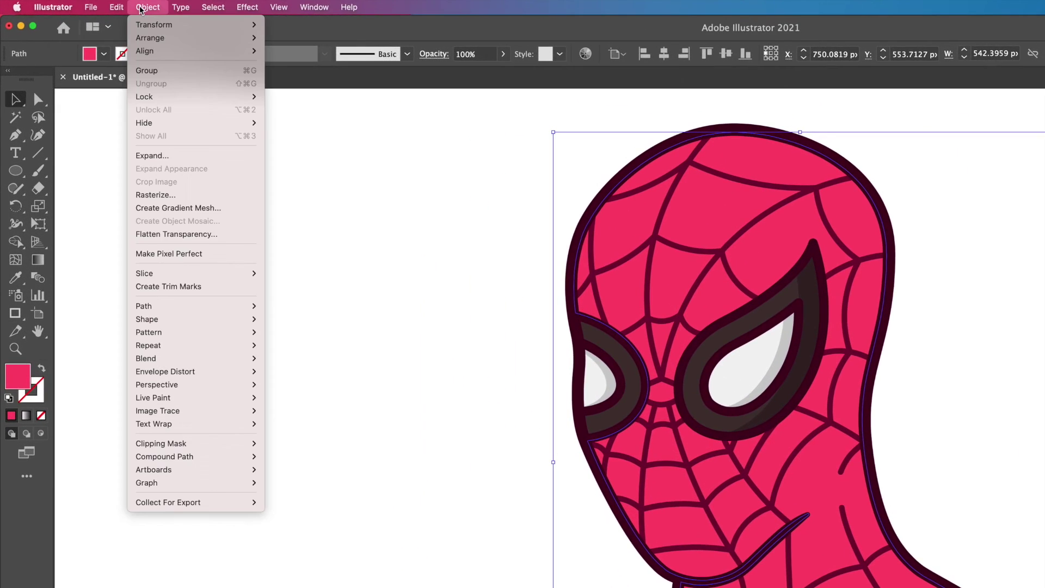
pyautogui.moveTo(116, 7)
pyautogui.click(120, 70)
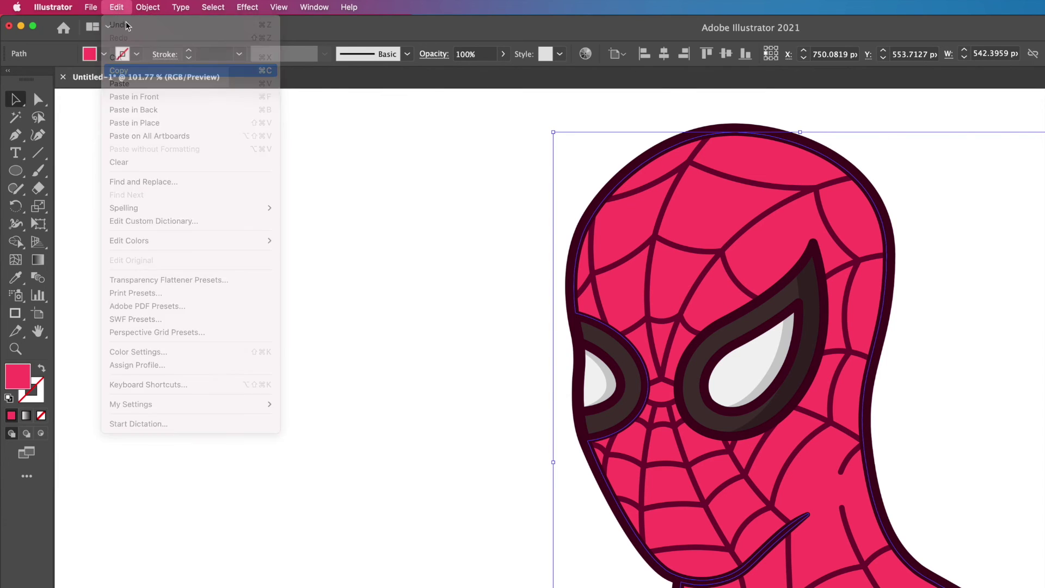
pyautogui.click(117, 7)
pyautogui.click(136, 96)
pyautogui.click(114, 11)
pyautogui.click(140, 97)
# - Nudge the top copy of the bust's main shape to the left to offset it from the original
pyautogui.hotkey('shift', 'Left')
pyautogui.press('Left')
pyautogui.press('Left')
pyautogui.press('Left')
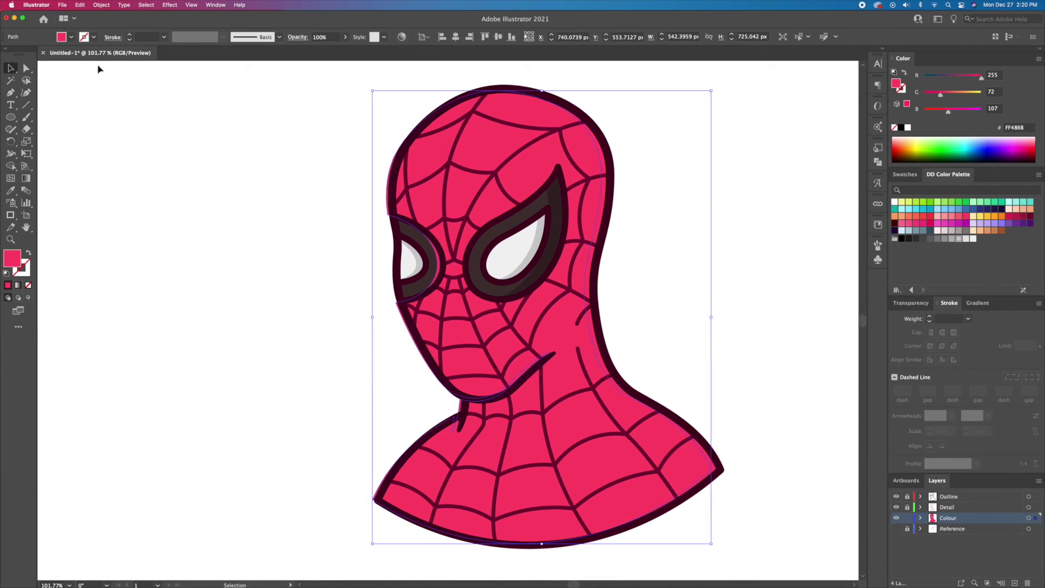
# - Offset the top copy of the bust's main shape further left and enlarge it to about 619 by 780 px
pyautogui.press('Left')
pyautogui.press('Left')
pyautogui.press('Left')
pyautogui.press('Left')
pyautogui.press('Left')
pyautogui.press('Left')
pyautogui.press('Left')
pyautogui.press('Left')
pyautogui.press('Left')
pyautogui.press('Left')
pyautogui.press('Left')
pyautogui.press('Left')
pyautogui.press('Left')
pyautogui.press('Left')
pyautogui.press('Left')
pyautogui.press('Left')
pyautogui.press('Left')
pyautogui.press('Left')
pyautogui.press('Left')
pyautogui.press('Left')
pyautogui.moveTo(696, 543); pyautogui.dragTo(735, 559)
pyautogui.hotkey('shift', 'Left')
pyautogui.hotkey('shift', 'Right')
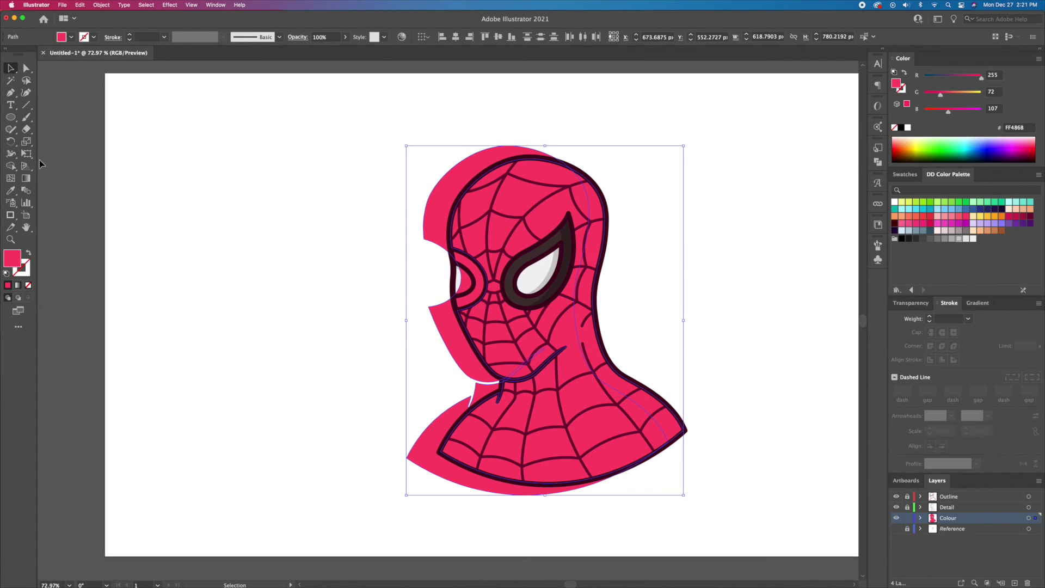
# - Cut away the excess of the enlarged copy with Shape Builder, leaving only a shadow strip along the back of the head, neck and shoulder
pyautogui.click(12, 169)
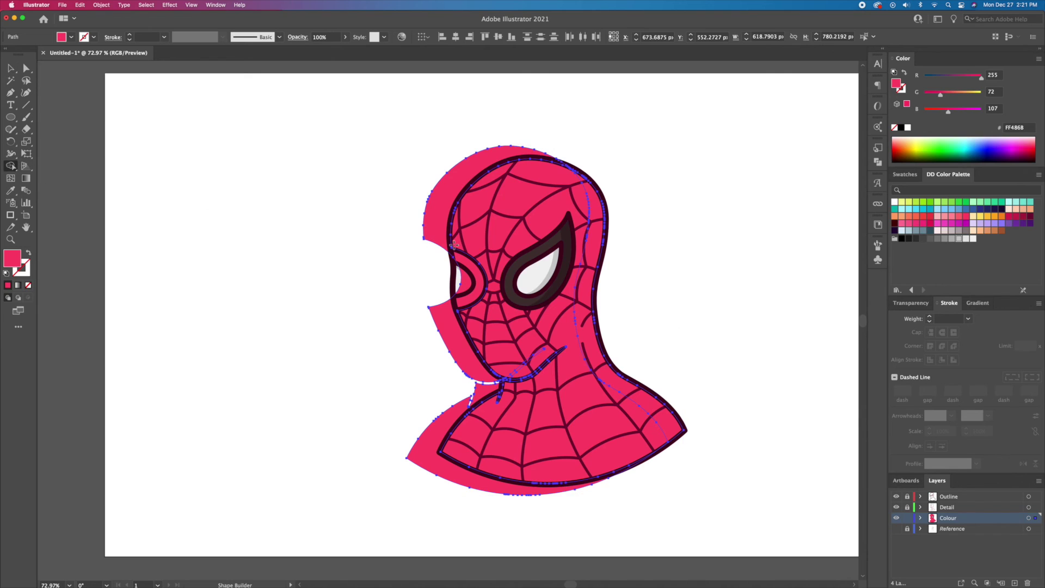
pyautogui.moveTo(494, 251); pyautogui.dragTo(398, 247)
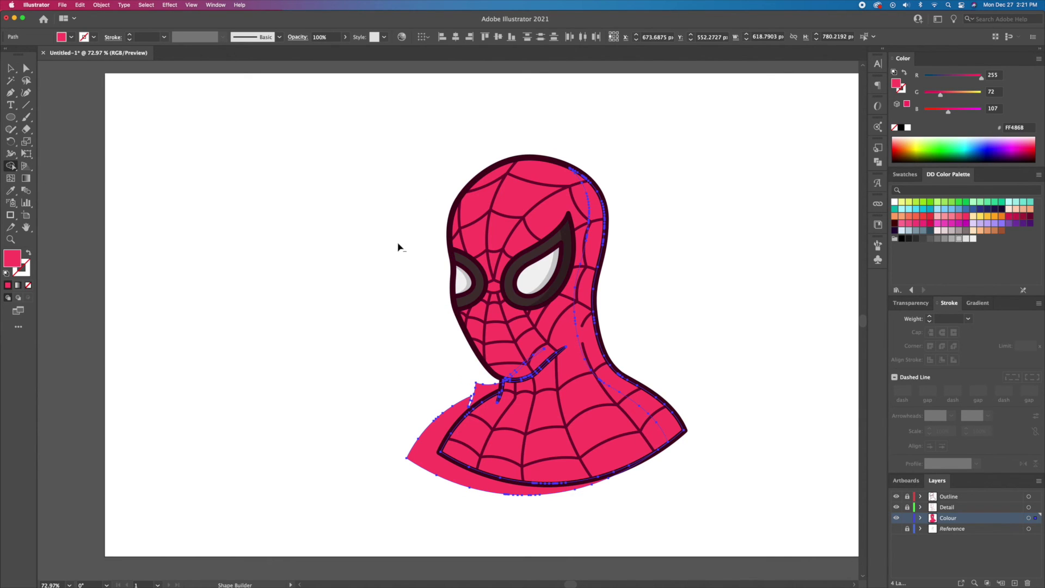
pyautogui.keyDown('alt'); pyautogui.click(487, 391); pyautogui.keyUp('alt')
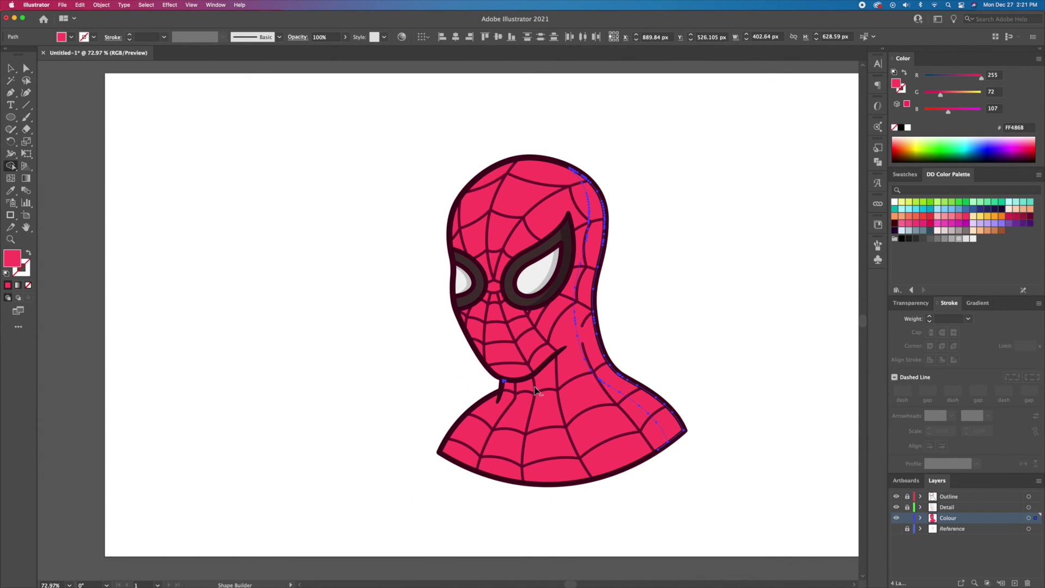
pyautogui.keyDown('alt'); pyautogui.click(509, 380); pyautogui.keyUp('alt')
# - Select the shadow strip along the back of the bust and fill it with the darker red E22758
pyautogui.press('v')
pyautogui.click(673, 327)
pyautogui.moveTo(598, 344); pyautogui.dragTo(694, 340)
pyautogui.press('super+z')
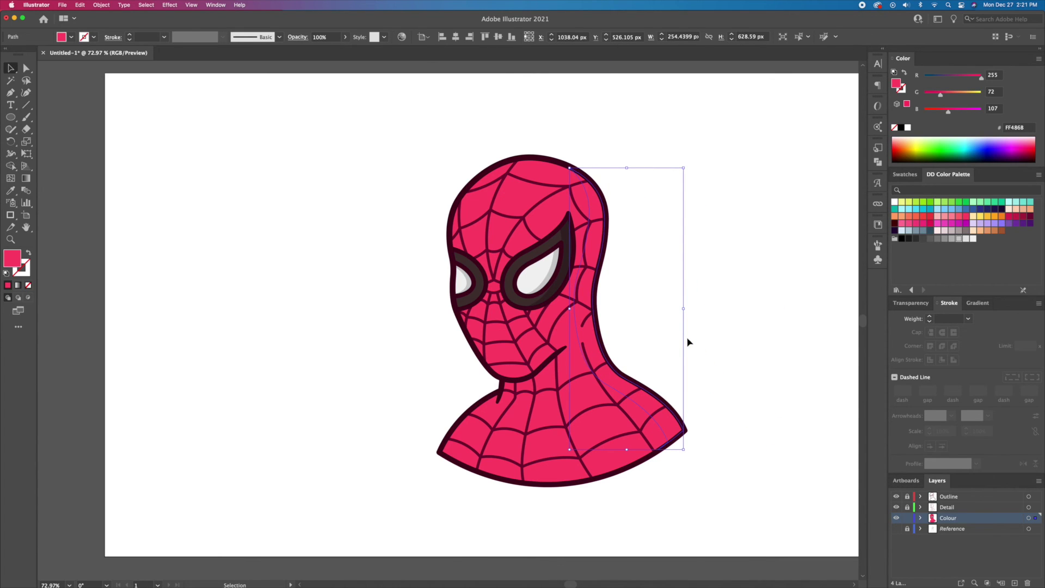
pyautogui.click(1008, 217)
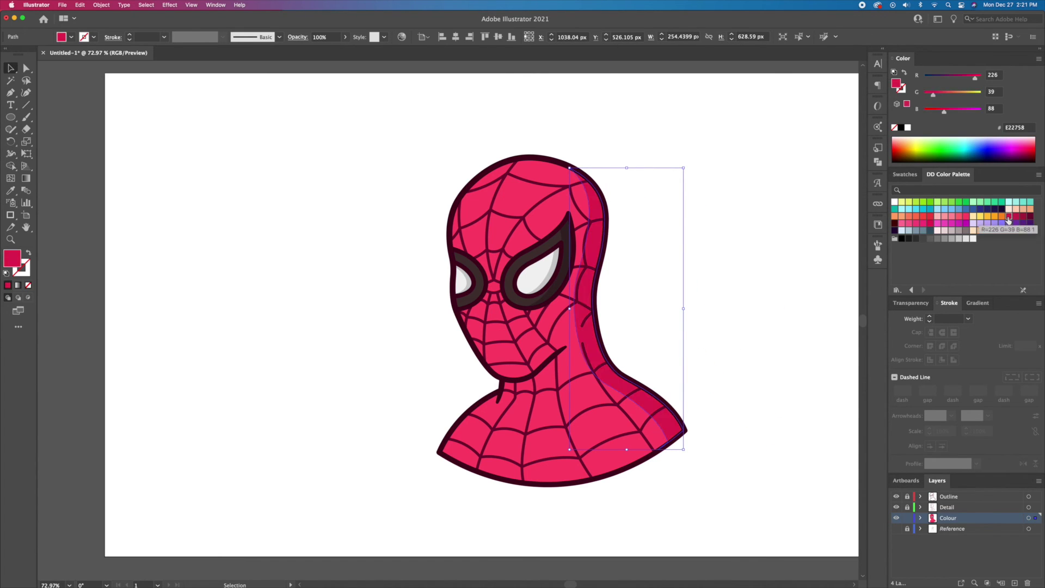
# - Draw a curved shadow shape on the neck under the chin with the Pen tool and recolour both red shadow shapes to CC2551
pyautogui.press('shift+super+a')
pyautogui.press('z')
pyautogui.moveTo(504, 401); pyautogui.dragTo(651, 384)
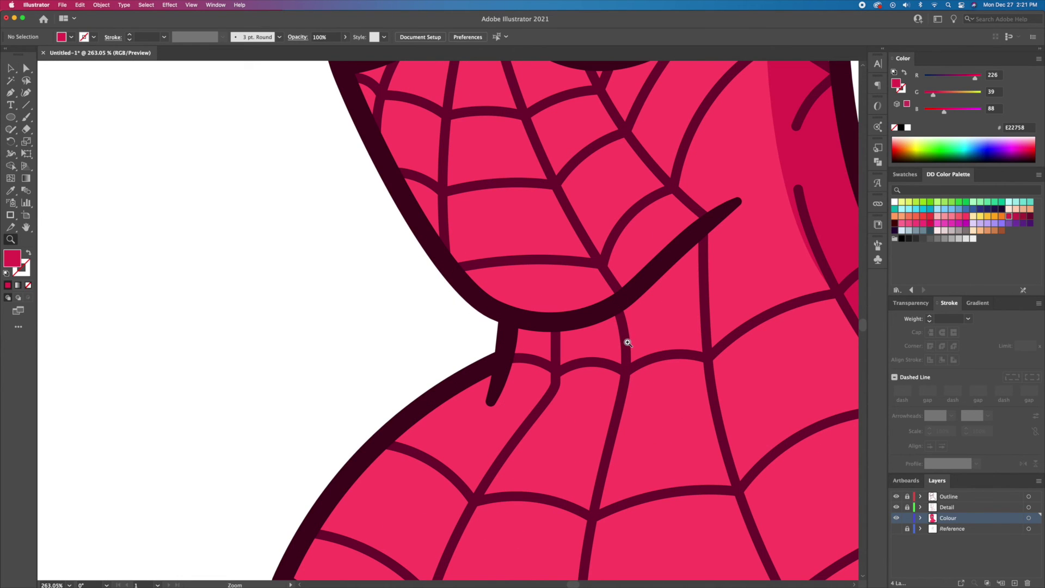
pyautogui.press('p')
pyautogui.click(663, 265)
pyautogui.moveTo(497, 390); pyautogui.dragTo(414, 401)
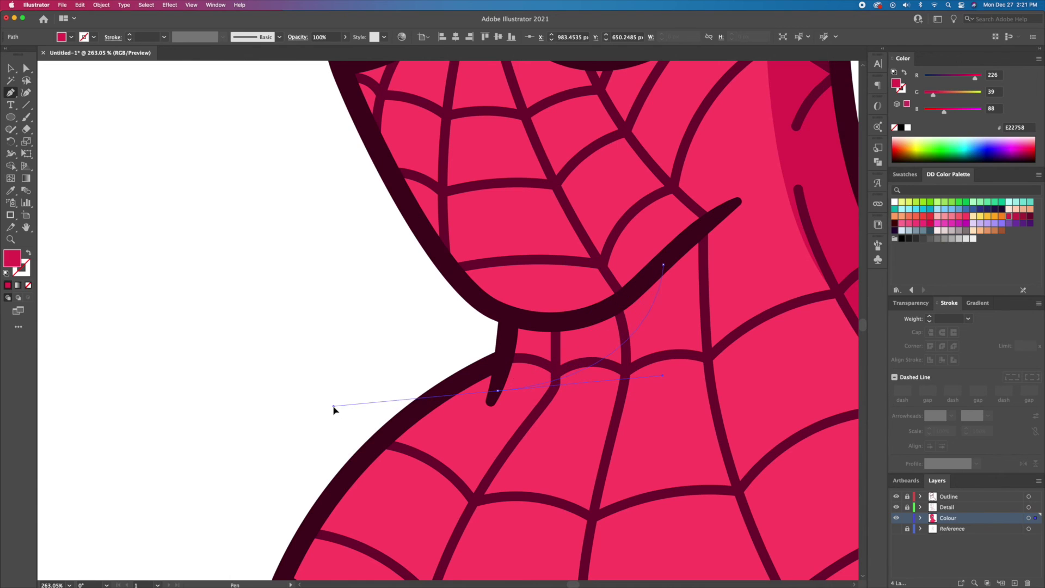
pyautogui.moveTo(331, 409); pyautogui.dragTo(330, 408)
pyautogui.click(497, 390)
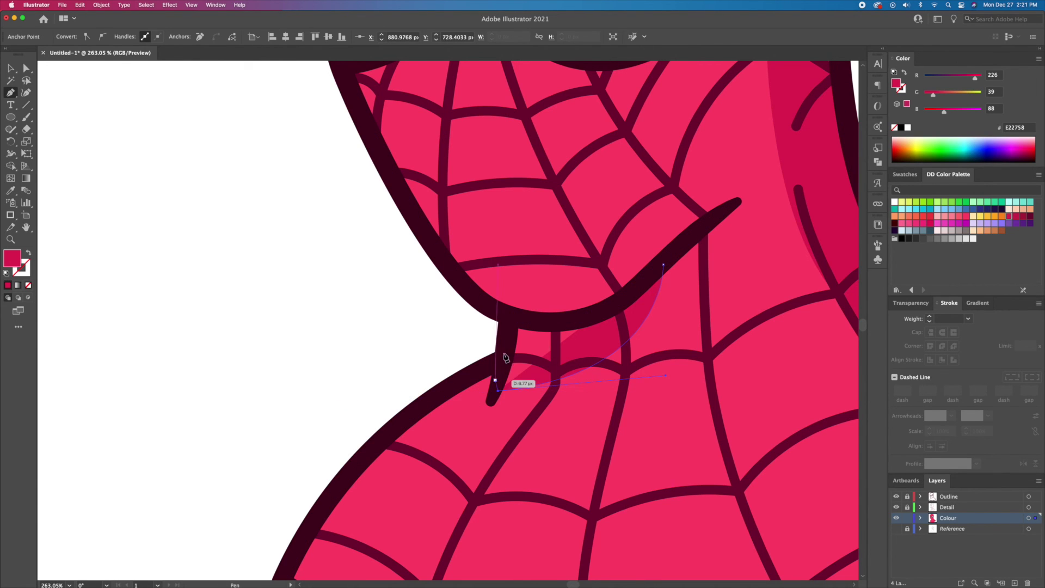
pyautogui.click(508, 320)
pyautogui.moveTo(594, 314); pyautogui.dragTo(633, 295)
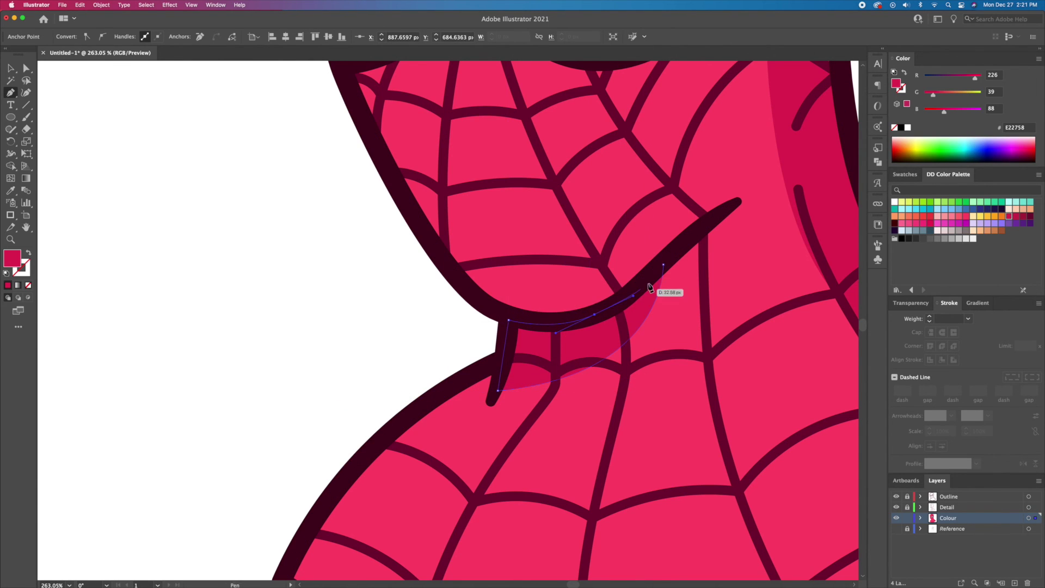
pyautogui.click(664, 267)
pyautogui.press('v')
pyautogui.press('super+0')
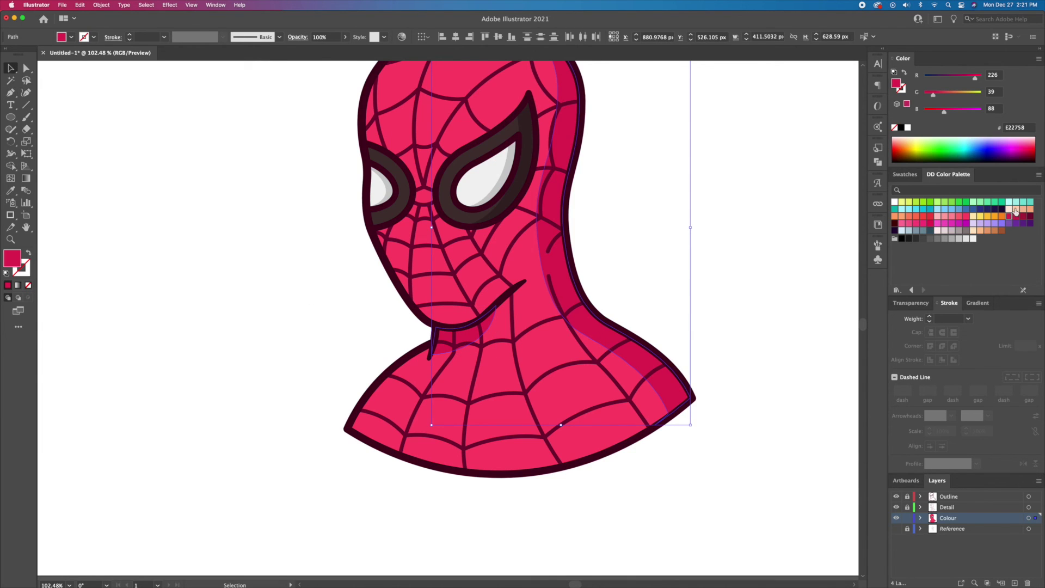
pyautogui.press('super+0')
# - Offset a copy of the bust's main shape down and to the right and select it together with the shape beneath
pyautogui.click(400, 188)
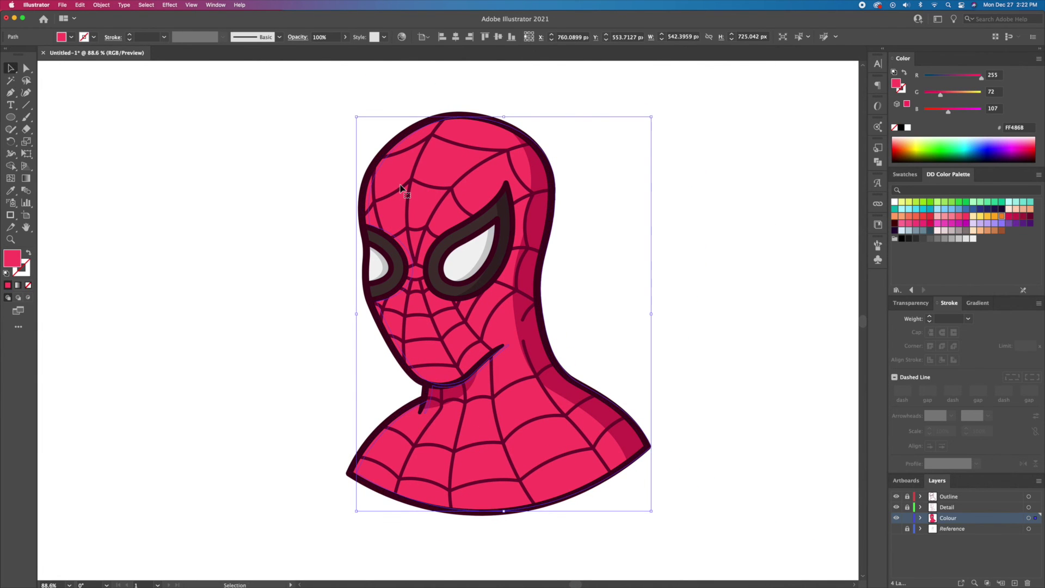
pyautogui.moveTo(651, 118); pyautogui.dragTo(659, 112)
pyautogui.keyDown('shift'); pyautogui.click(382, 170); pyautogui.keyUp('shift')
# - Cut away the unwanted parts of the offset copy with Shape Builder, keeping a thin highlight crescent along the front of the head
pyautogui.hotkey('shift', 'm')
pyautogui.moveTo(401, 178); pyautogui.dragTo(559, 207)
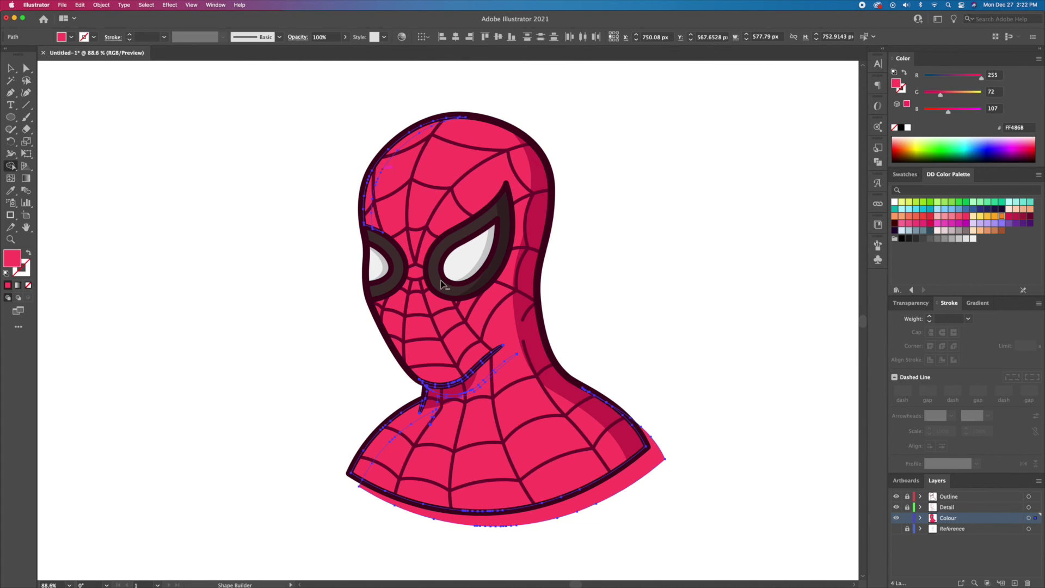
pyautogui.moveTo(378, 508); pyautogui.dragTo(472, 501)
pyautogui.keyDown('alt'); pyautogui.click(382, 232); pyautogui.keyUp('alt')
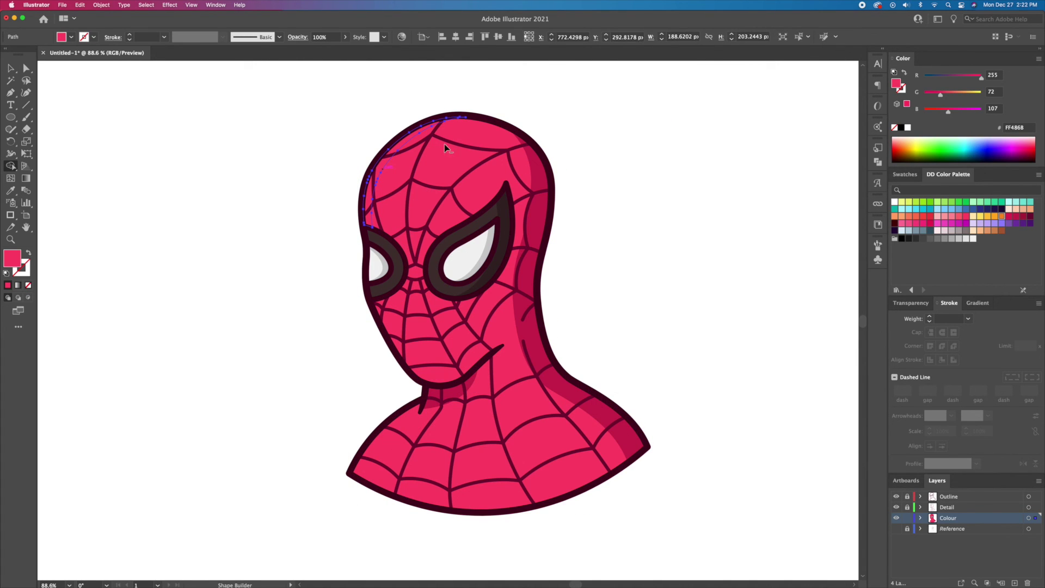
pyautogui.keyDown('alt'); pyautogui.click(456, 118); pyautogui.keyUp('alt')
pyautogui.press('super+z')
# - Select the highlight crescent along the front of the head and fill it with a highlight colour from the palette
pyautogui.press('v')
pyautogui.click(602, 130)
pyautogui.click(386, 170)
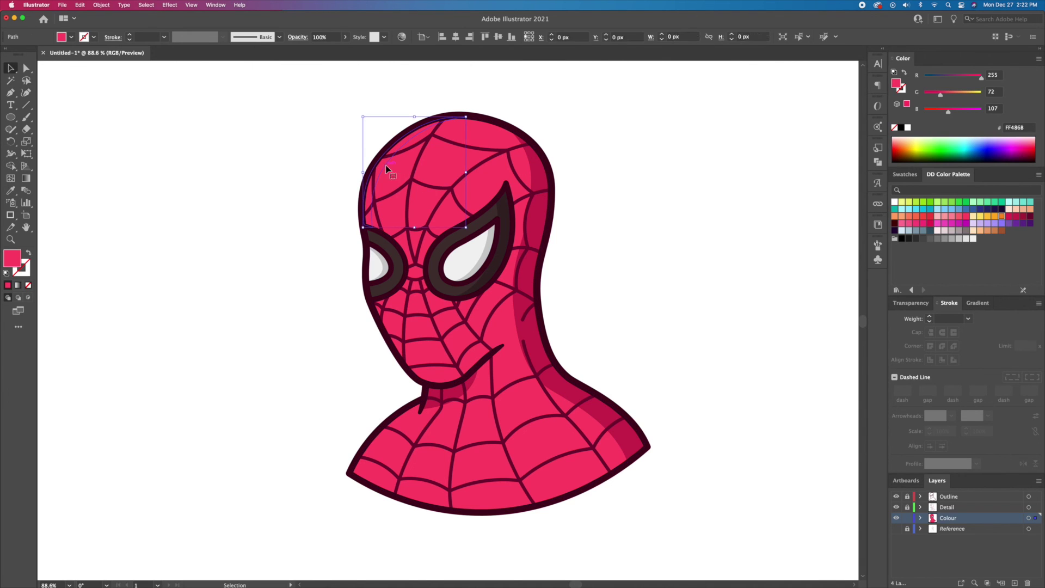
pyautogui.click(999, 217)
pyautogui.click(793, 226)
# - Nudge the copy of the bust's main shape left and up to set the highlight width along the lower face and shoulder
pyautogui.click(459, 282)
pyautogui.scroll(5, 459, 282)
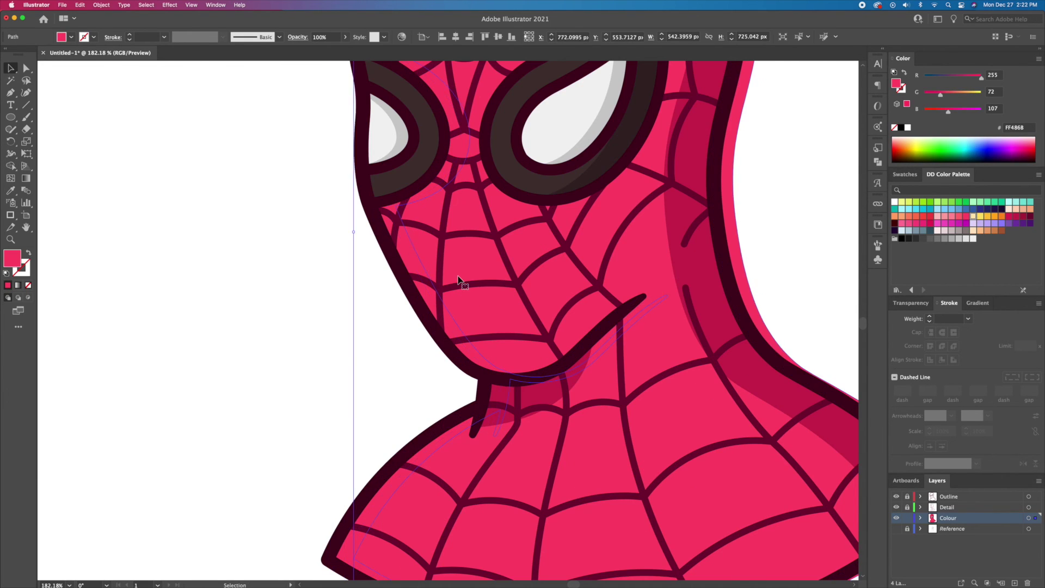
pyautogui.scroll(-3, 415, 350)
pyautogui.press('Left')
pyautogui.press('Left')
pyautogui.press('Left')
pyautogui.press('Left')
pyautogui.press('Left')
pyautogui.press('Left')
pyautogui.press('Left')
pyautogui.press('Left')
pyautogui.press('Left')
pyautogui.press('Left')
pyautogui.press('Left')
pyautogui.press('Up')
pyautogui.press('Up')
pyautogui.press('Right')
pyautogui.press('Right')
pyautogui.hscroll(-2, 329, 558)
pyautogui.press('Up')
pyautogui.press('Up')
pyautogui.press('Up')
pyautogui.press('Up')
pyautogui.press('Up')
# - Trim the nudged bust copy with Shape Builder to form highlight slivers along the lower face and front shoulder
pyautogui.keyDown('shift'); pyautogui.click(408, 448); pyautogui.keyUp('shift')
pyautogui.hotkey('shift', 'm')
pyautogui.moveTo(435, 454); pyautogui.dragTo(781, 511)
pyautogui.moveTo(536, 304); pyautogui.dragTo(522, 370)
pyautogui.keyDown('alt'); pyautogui.click(483, 399); pyautogui.keyUp('alt')
pyautogui.keyDown('alt'); pyautogui.click(469, 403); pyautogui.keyUp('alt')
pyautogui.keyDown('alt'); pyautogui.click(497, 370); pyautogui.keyUp('alt')
pyautogui.keyDown('alt'); pyautogui.click(415, 243); pyautogui.keyUp('alt')
pyautogui.keyDown('alt'); pyautogui.click(435, 170); pyautogui.keyUp('alt')
pyautogui.keyDown('alt'); pyautogui.click(430, 326); pyautogui.keyUp('alt')
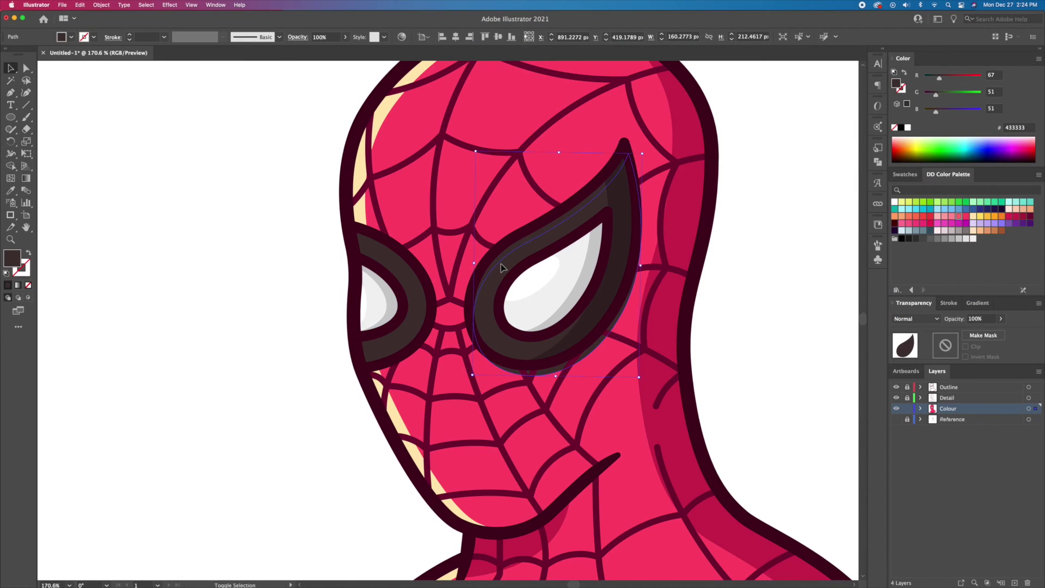
# - Cut away the near eye's offset frame copy with Shape Builder and fill the upper highlight crescent with cream FFE9B3
pyautogui.hotkey('shift', 'm')
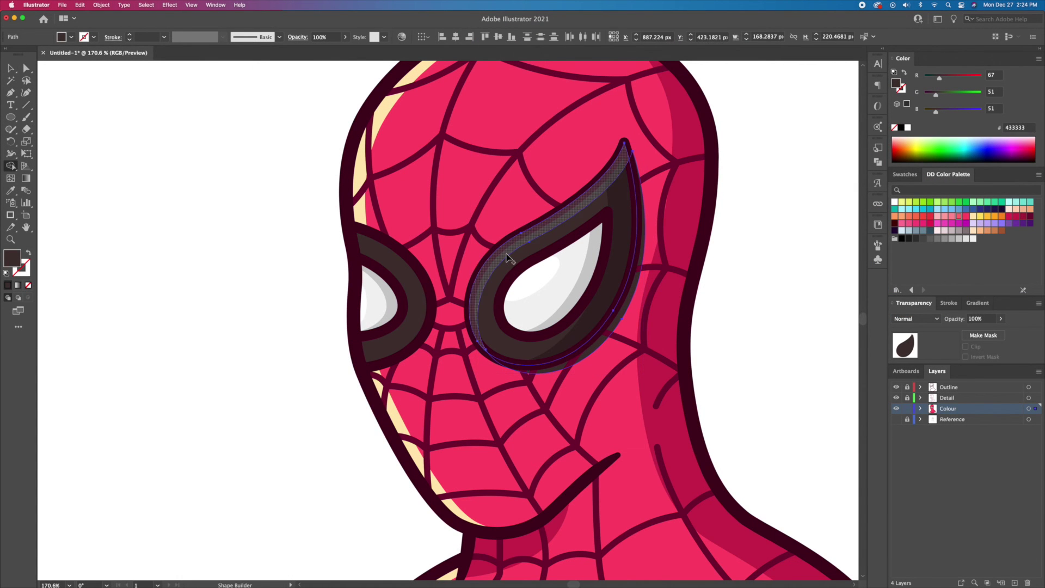
pyautogui.moveTo(511, 256); pyautogui.dragTo(732, 189)
pyautogui.press('v')
pyautogui.click(732, 189)
pyautogui.click(583, 205)
pyautogui.click(973, 217)
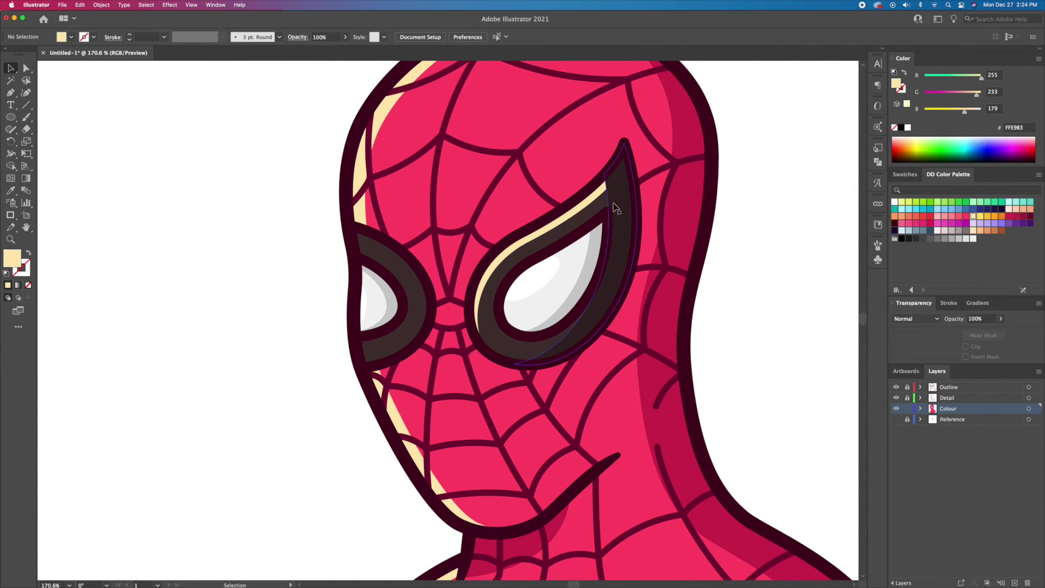
# - Form a highlight crescent on the far eye's dark frame by cutting the overlapping frame shapes with Shape Builder
pyautogui.click(395, 270)
pyautogui.scroll(2, 395, 270)
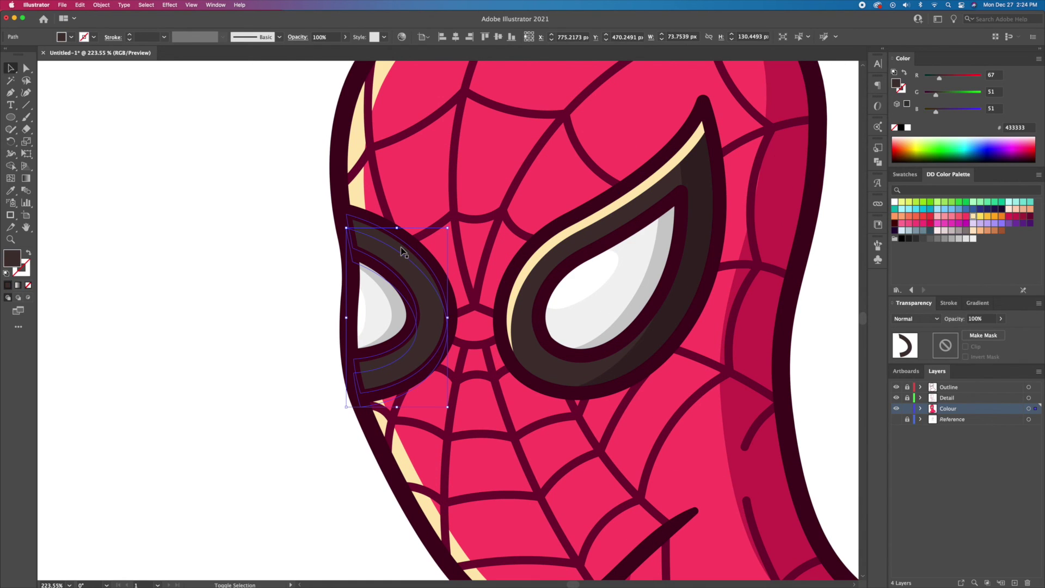
pyautogui.keyDown('shift'); pyautogui.click(404, 267); pyautogui.keyUp('shift')
pyautogui.hotkey('shift', 'm')
pyautogui.keyDown('alt'); pyautogui.click(393, 256); pyautogui.keyUp('alt')
pyautogui.keyDown('alt'); pyautogui.moveTo(371, 352); pyautogui.dragTo(401, 386); pyautogui.keyUp('alt')
# - Fill the far eye frame's upper crescent with the near eye's highlight colour FFE9B3, sampled with the Eyedropper
pyautogui.press('v')
pyautogui.click(256, 320)
pyautogui.click(388, 241)
pyautogui.keyDown('shift'); pyautogui.click(560, 246); pyautogui.keyUp('shift')
pyautogui.press('i')
pyautogui.click(553, 243)
pyautogui.press('v')
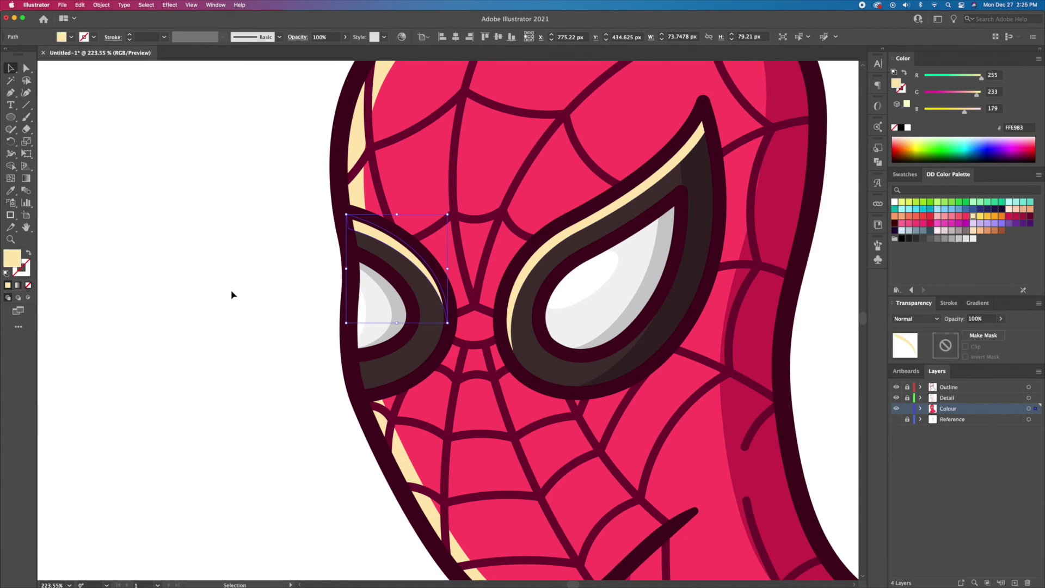
pyautogui.click(231, 295)
# - Duplicate the near eye's frame shape slightly down and to the right and recolour the copy with the shadow red CC2551
pyautogui.scroll(-3, 231, 295)
pyautogui.hscroll(4, 230, 294)
pyautogui.click(394, 278)
pyautogui.keyDown('alt'); pyautogui.moveTo(394, 278); pyautogui.dragTo(408, 299); pyautogui.keyUp('alt')
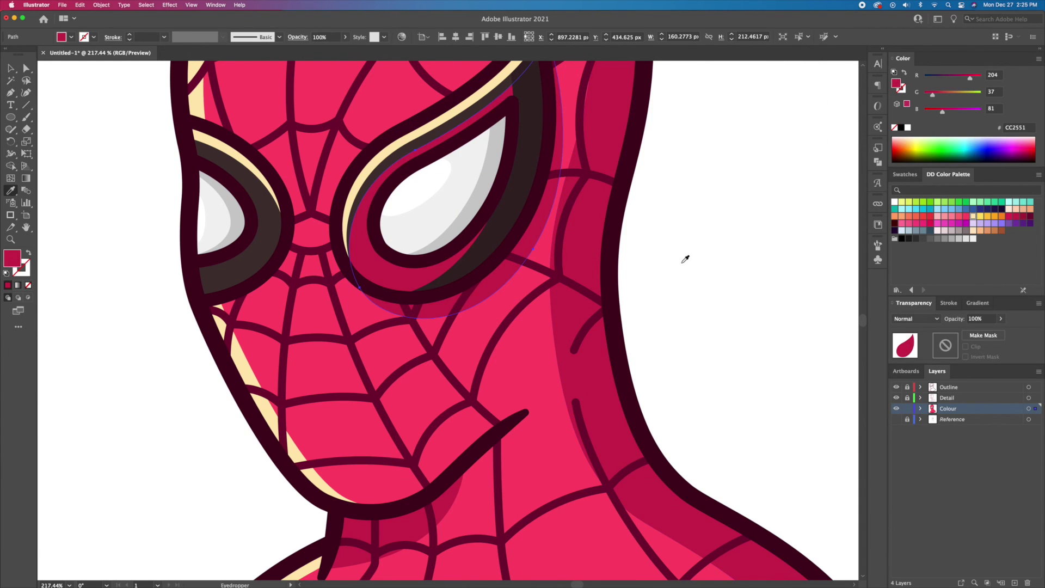
pyautogui.click(681, 266)
pyautogui.press('z')
pyautogui.moveTo(711, 231); pyautogui.dragTo(654, 242)
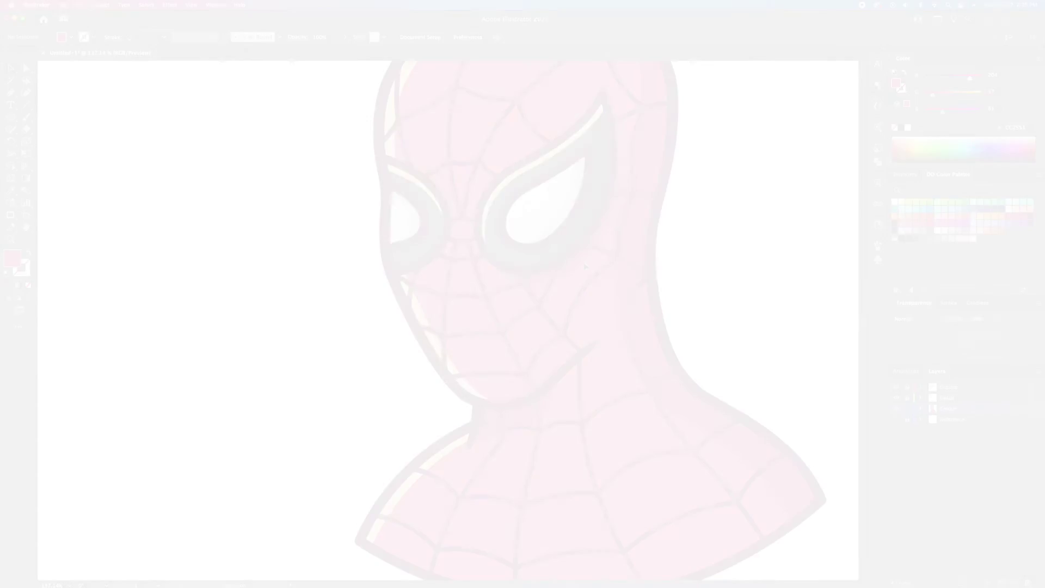